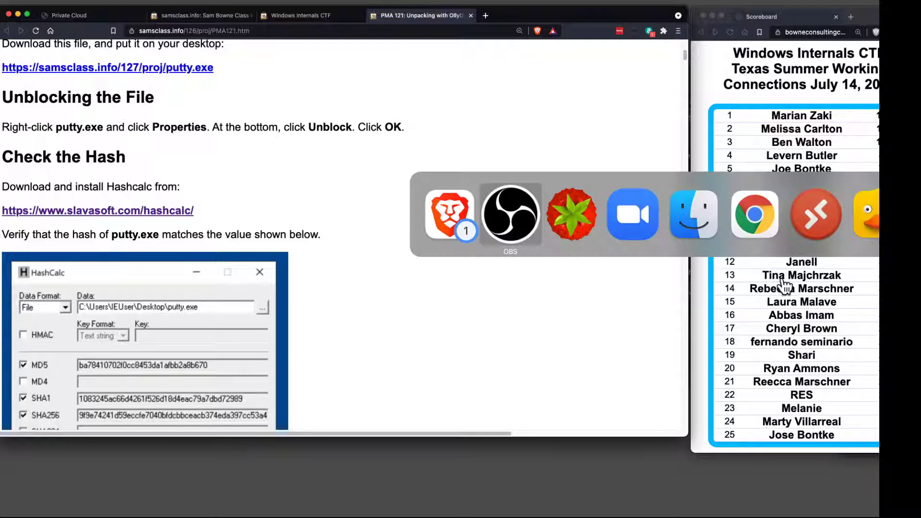
key("super+Tab")
key("super+Tab")
key("super+Tab")
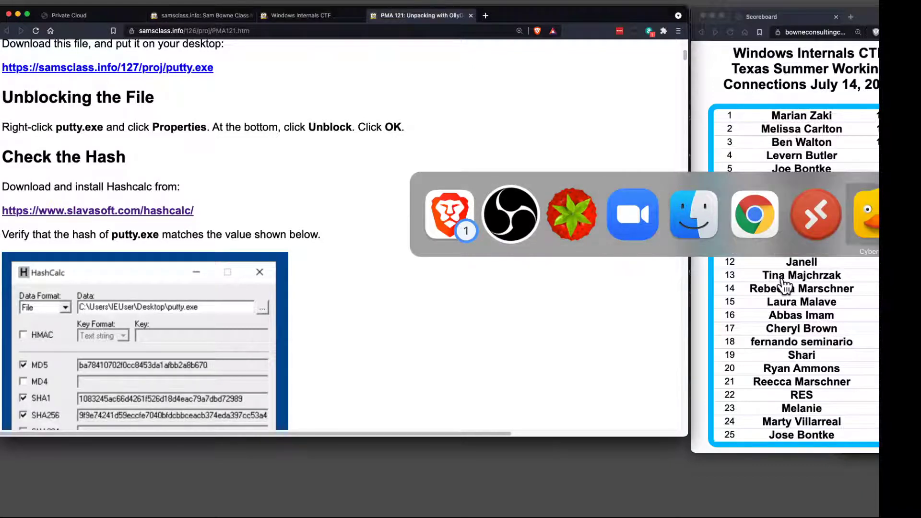
Switch to the Win11Pre_w_Tools virtual machine and position its window beside the project instructions.
left_click_drag(920, 54, 660, 35)
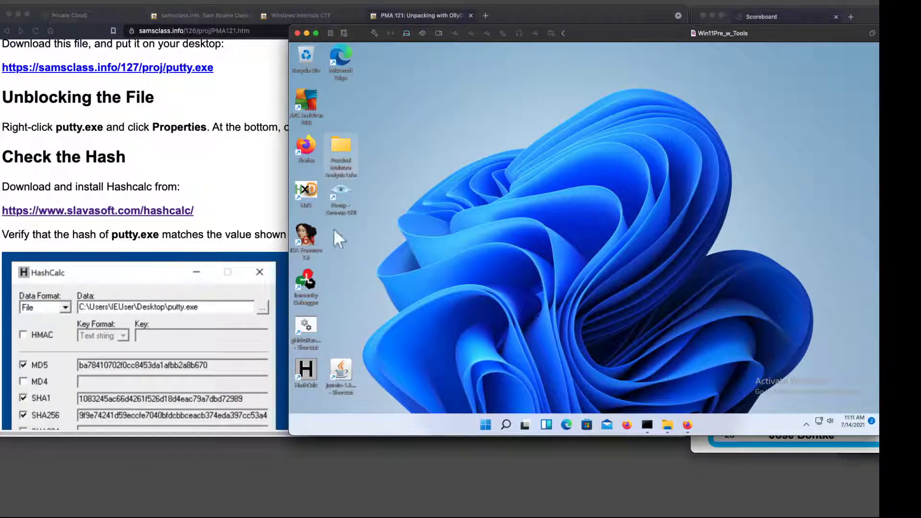
Copy the address of the putty.exe download link from the PMA 121 instructions page.
left_click(247, 201)
right_click(175, 70)
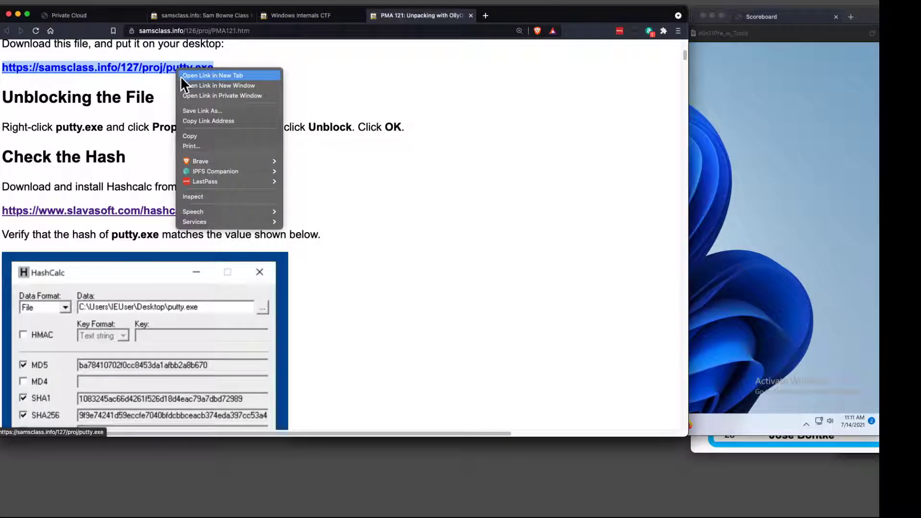
left_click(198, 117)
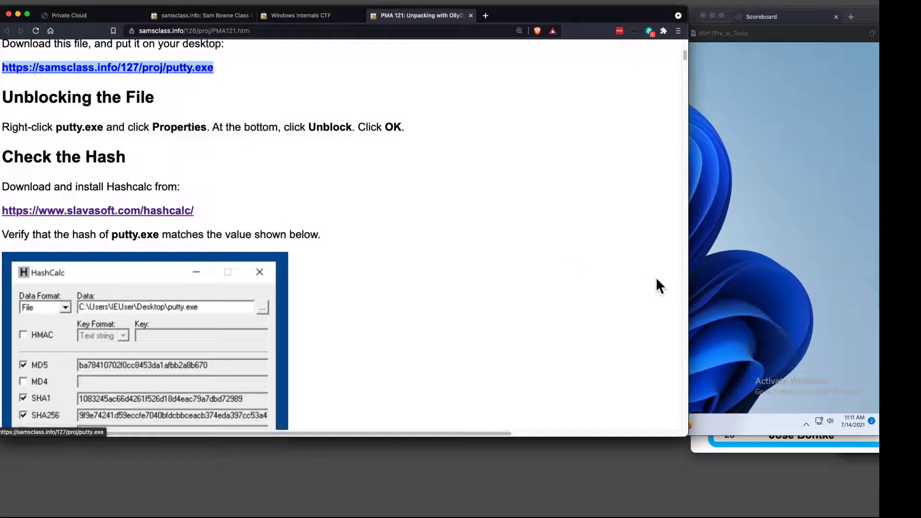
left_click(756, 291)
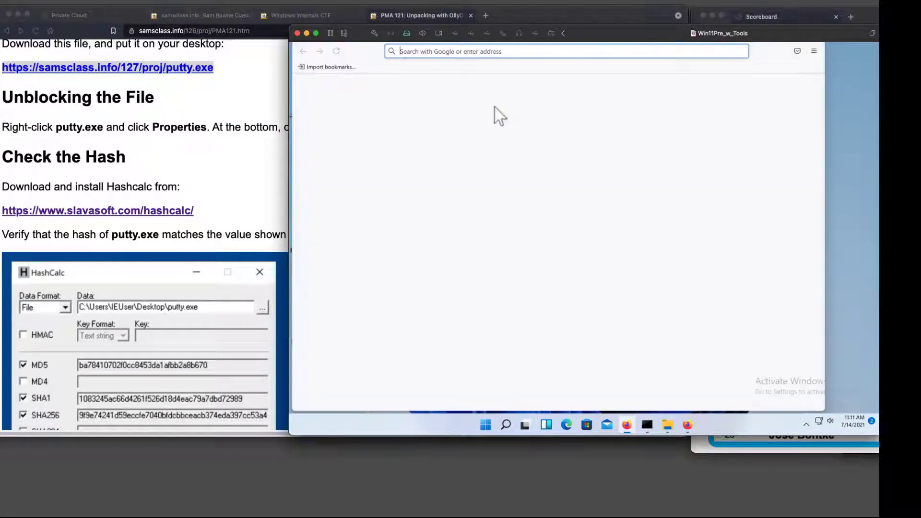
right_click(440, 52)
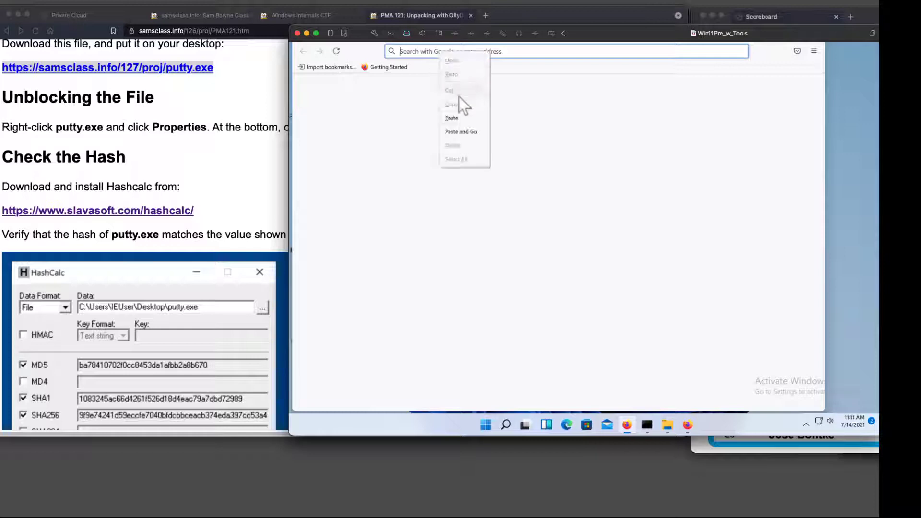
left_click(460, 119)
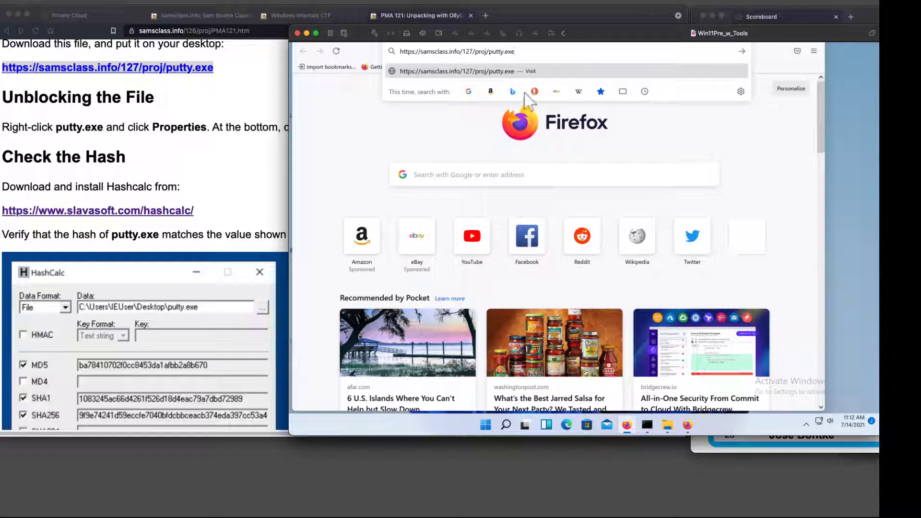
key("Return")
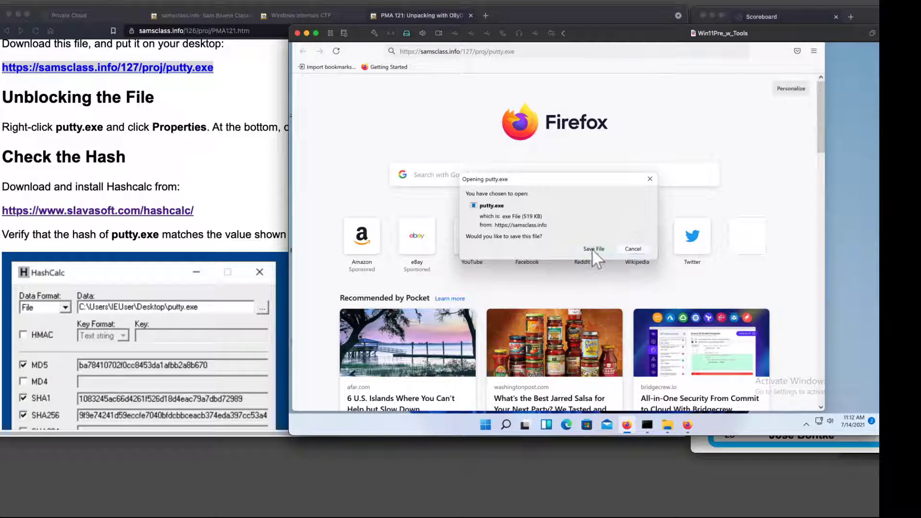
left_click(593, 249)
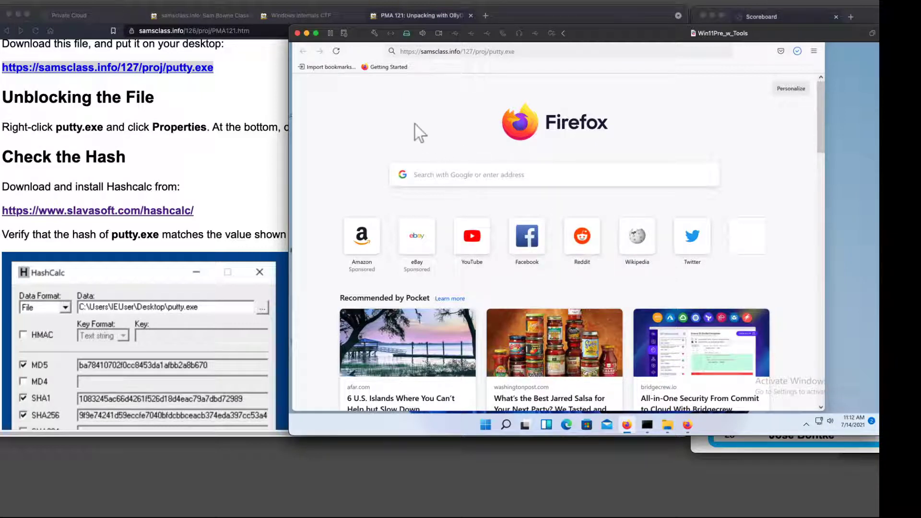
Show the downloaded putty.exe in its containing folder, and close the folder window and Firefox.
left_click(797, 53)
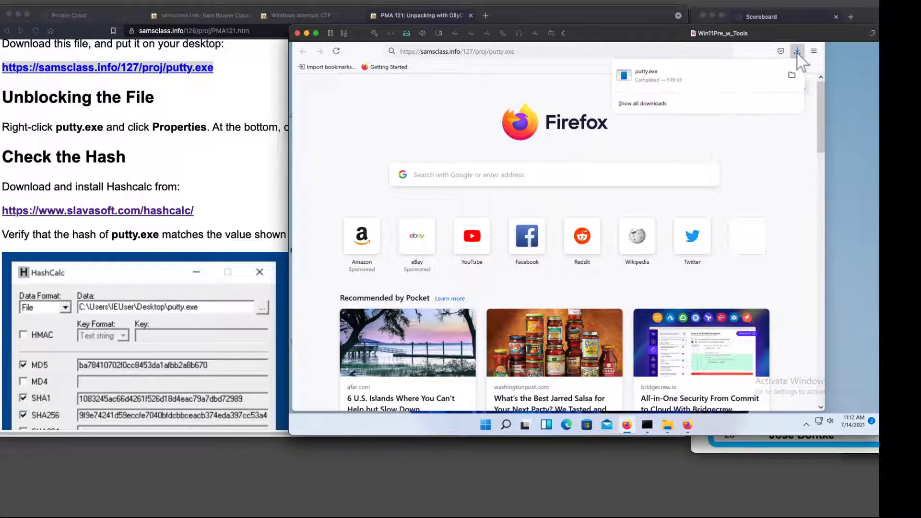
left_click(789, 75)
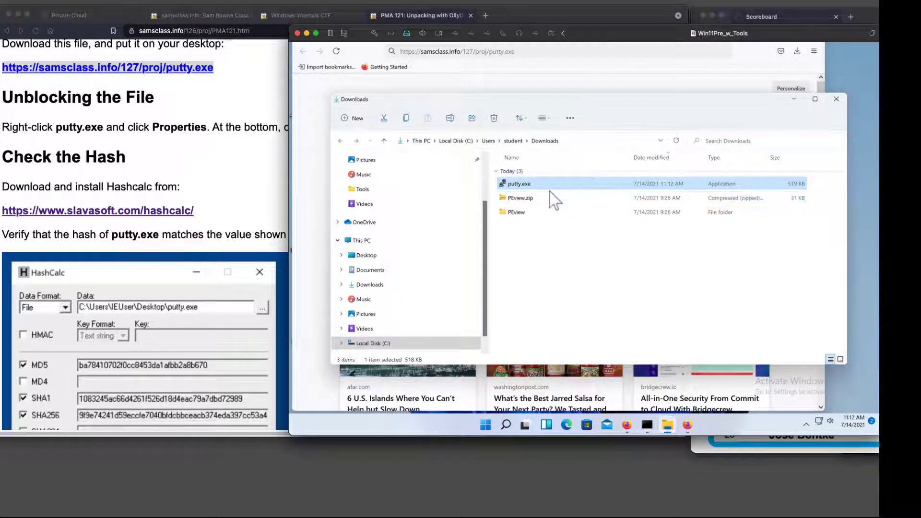
left_click(837, 102)
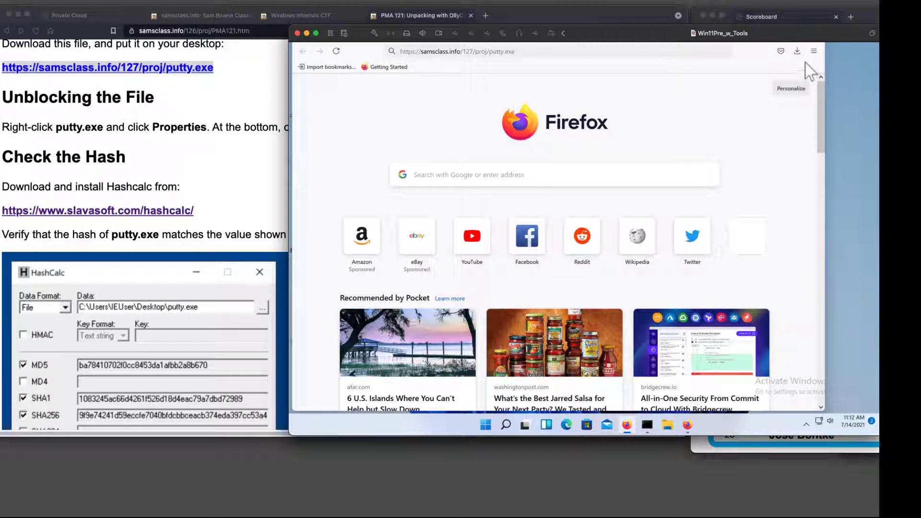
right_click(625, 425)
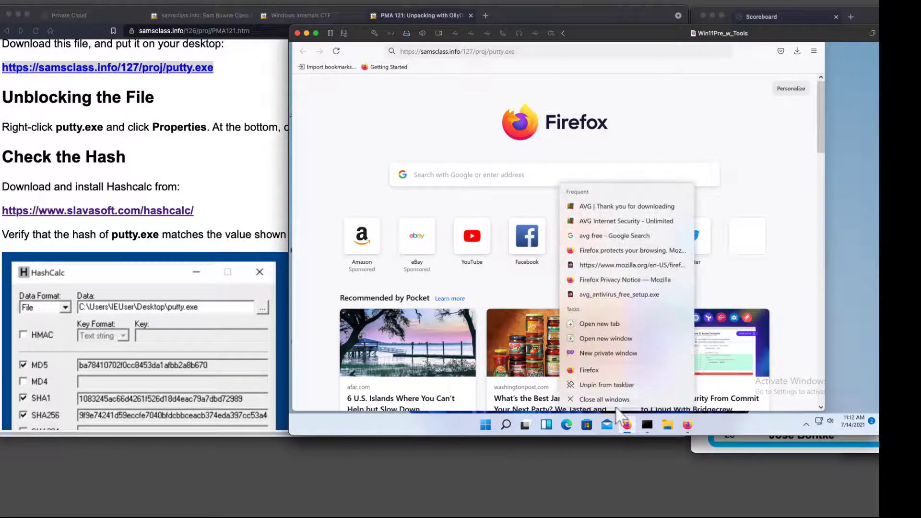
left_click(619, 400)
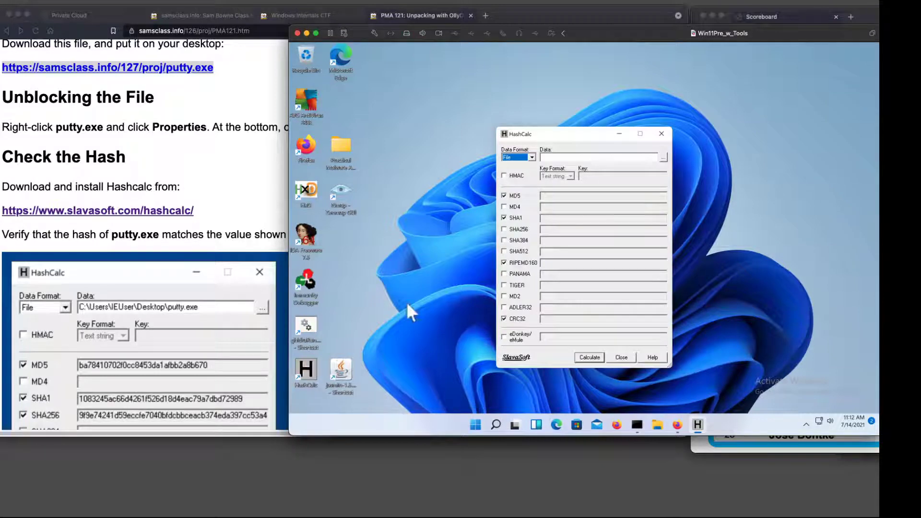
Load putty.exe from the student account's Downloads folder as the data file in HashCalc.
left_click_drag(573, 137, 578, 124)
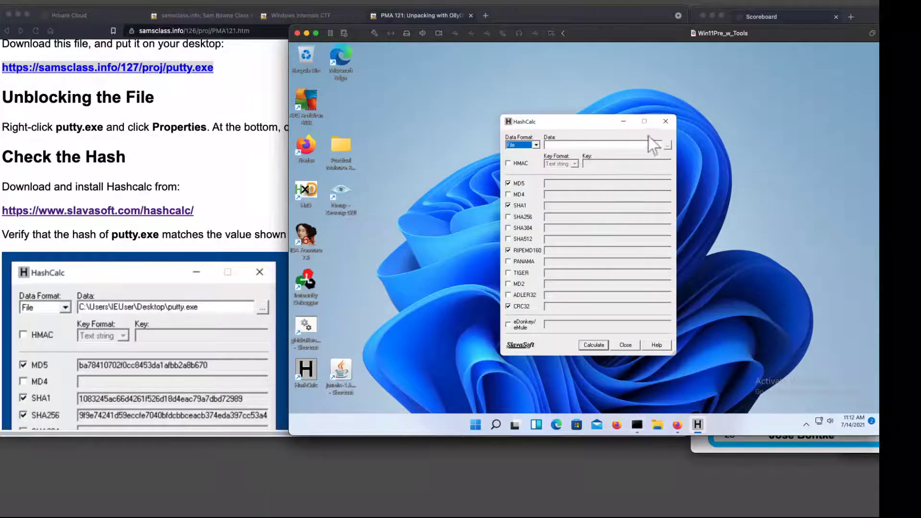
left_click(667, 144)
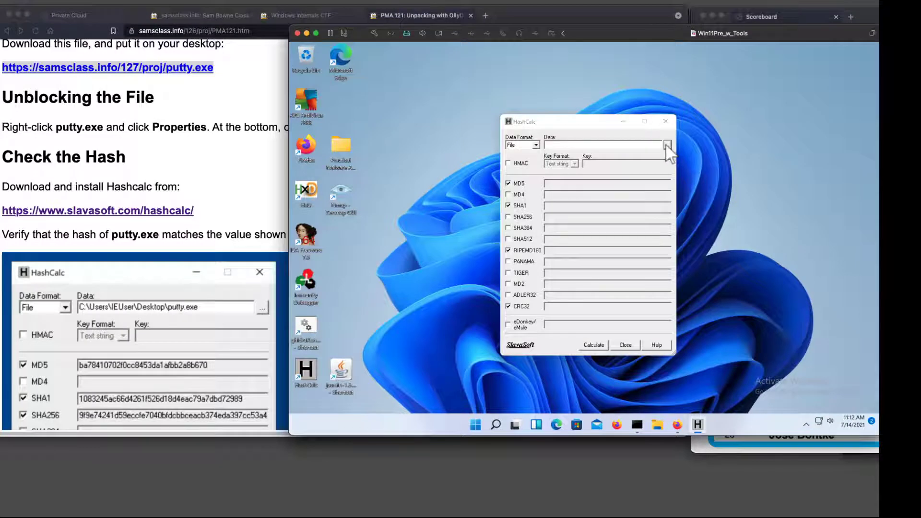
left_click(614, 194)
left_click(613, 195)
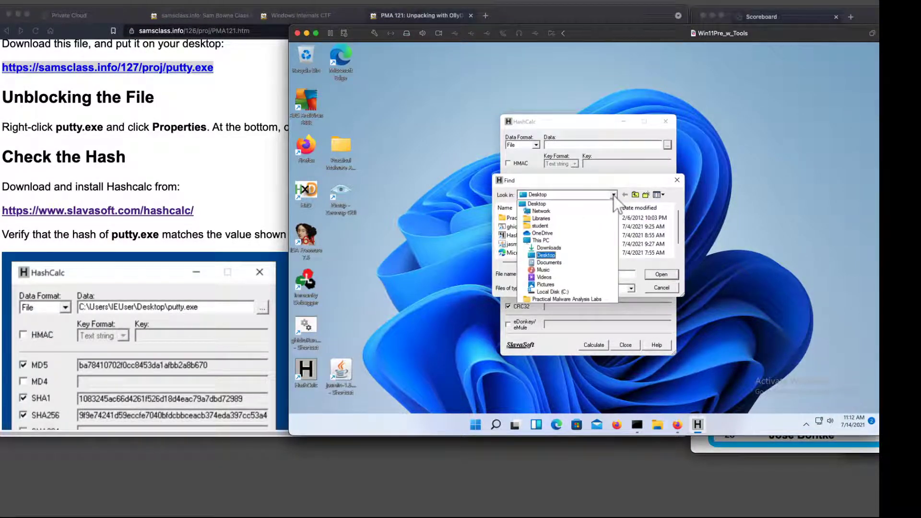
left_click(543, 226)
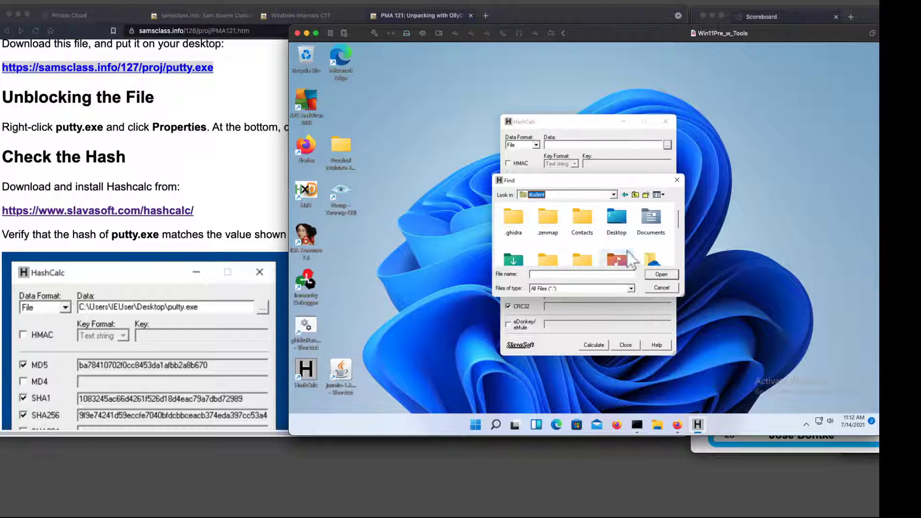
scroll(556, 245, "down", 2)
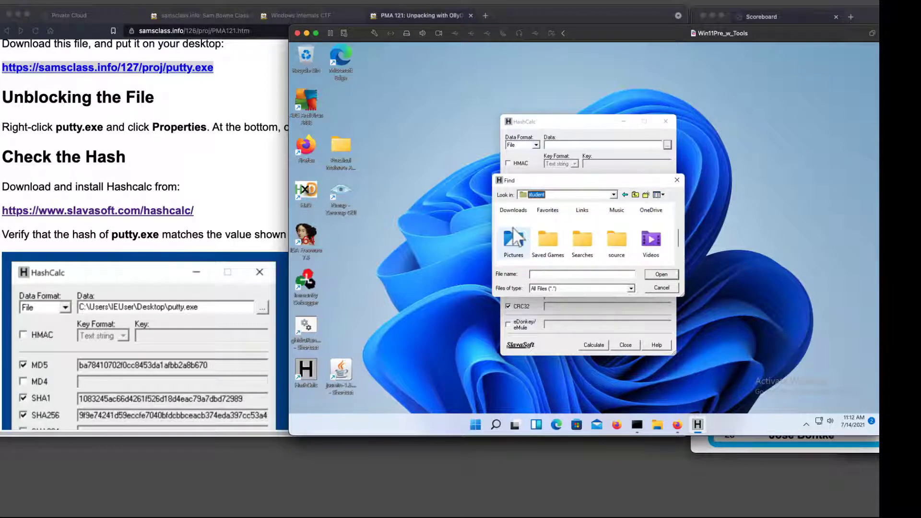
scroll(523, 242, "up", 2)
double_click(513, 239)
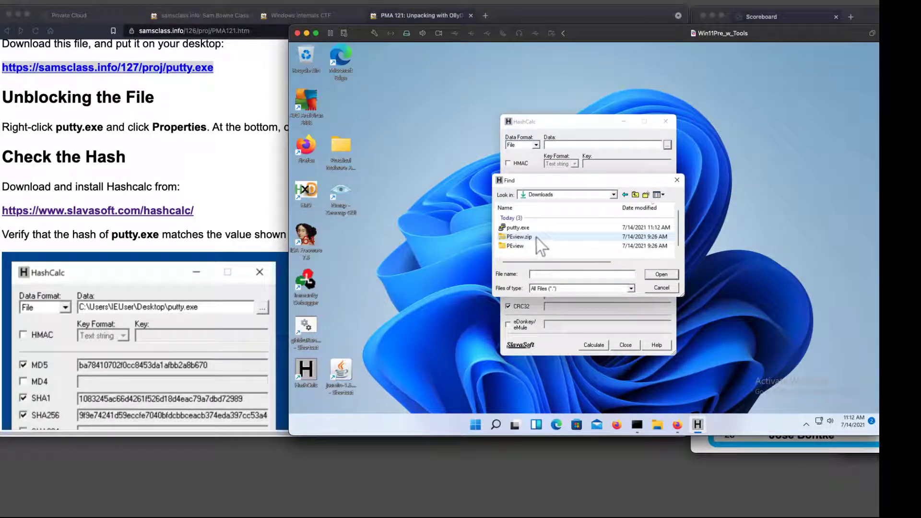
double_click(526, 227)
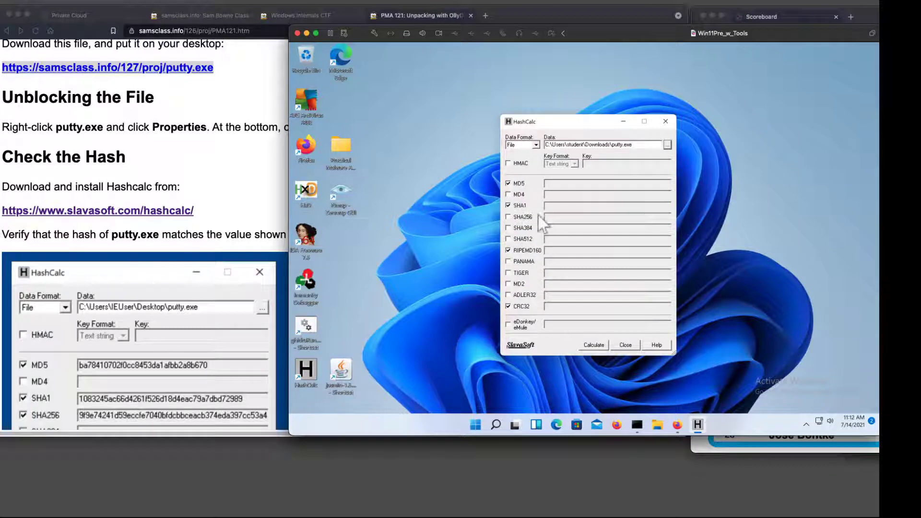
Add SHA256 to the selected hash types, calculate the hashes of putty.exe, and close HashCalc.
left_click(508, 217)
left_click(593, 345)
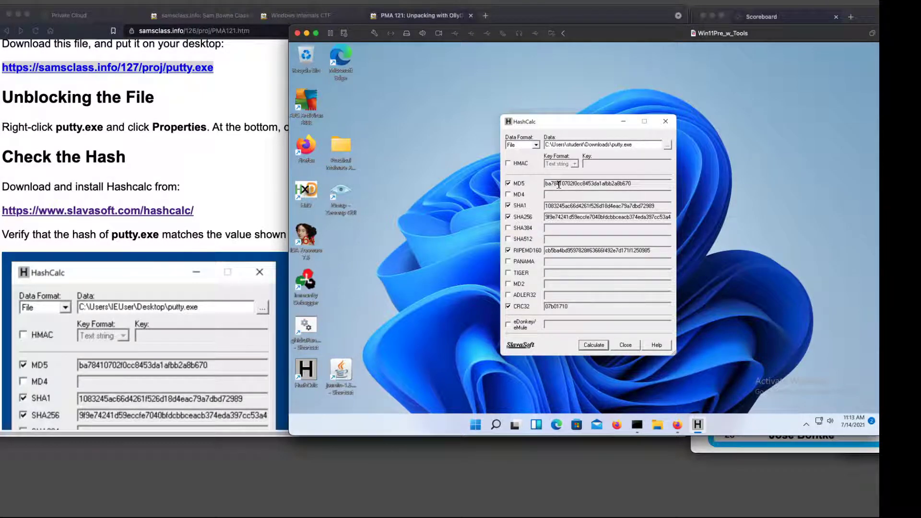
left_click(666, 121)
Copy putty.exe from the Downloads folder to the virtual machine's desktop.
scroll(181, 226, "down", 10)
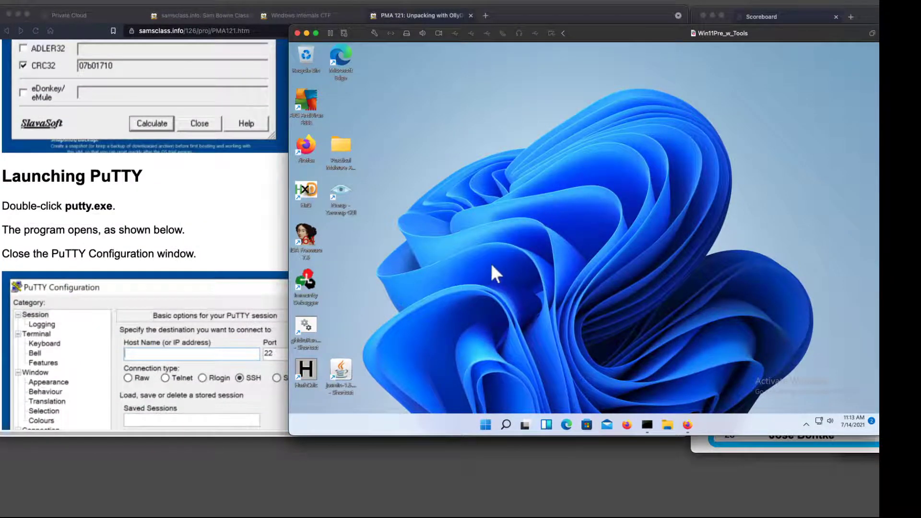
right_click(668, 426)
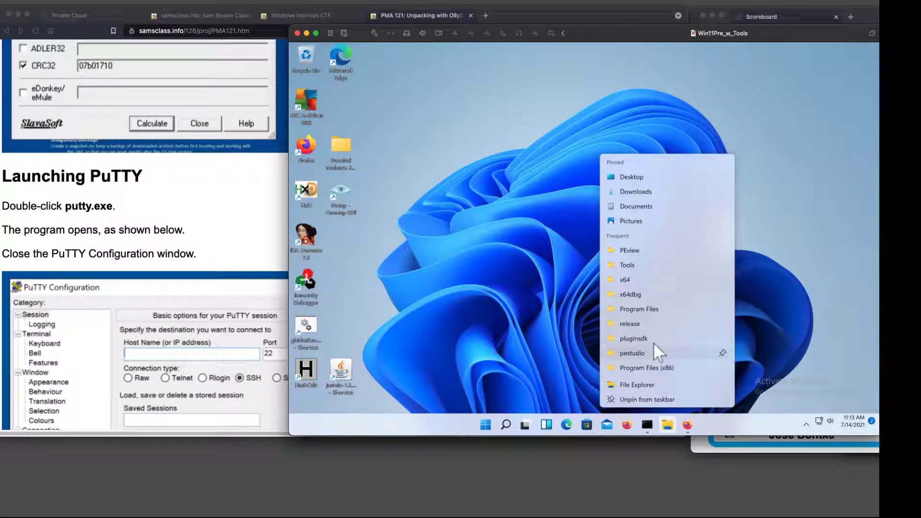
left_click(646, 194)
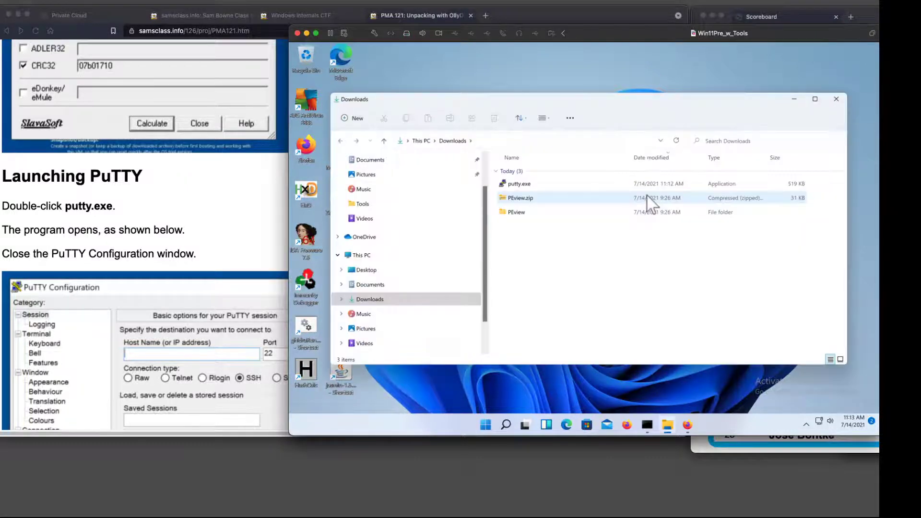
left_click(519, 184)
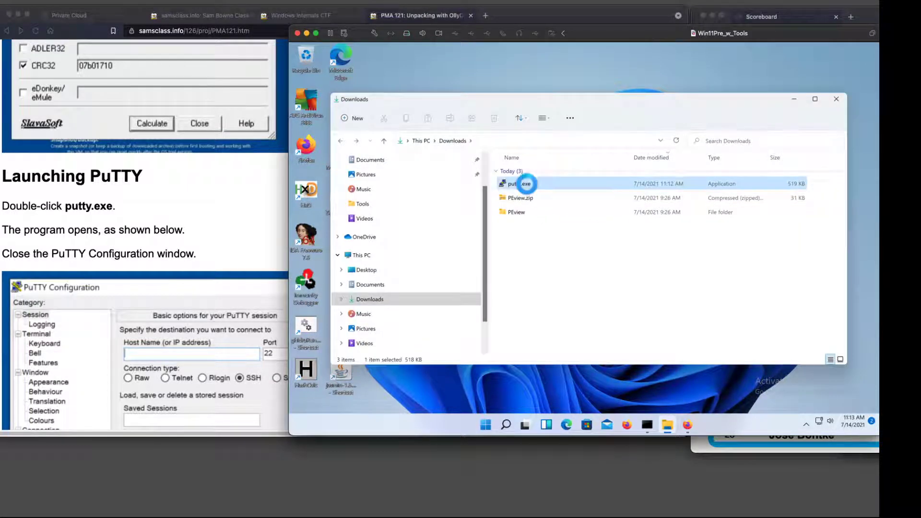
right_click(527, 186)
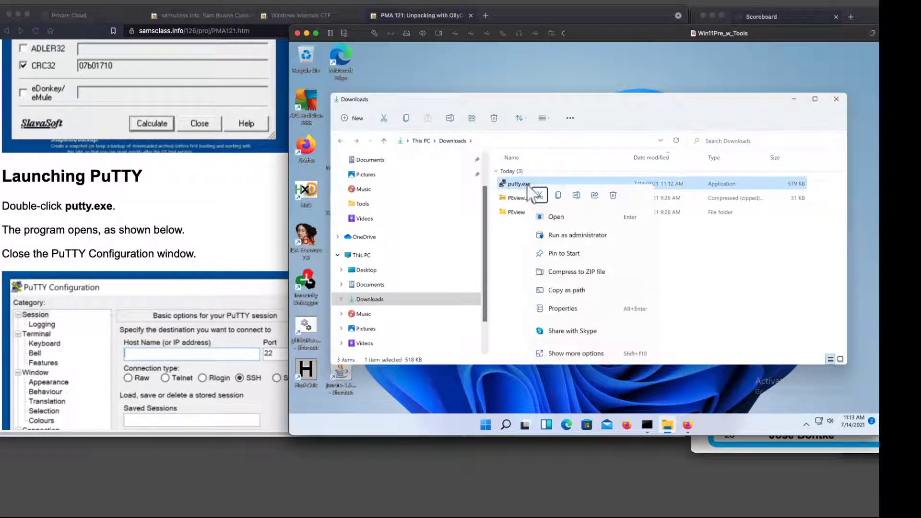
left_click(598, 353)
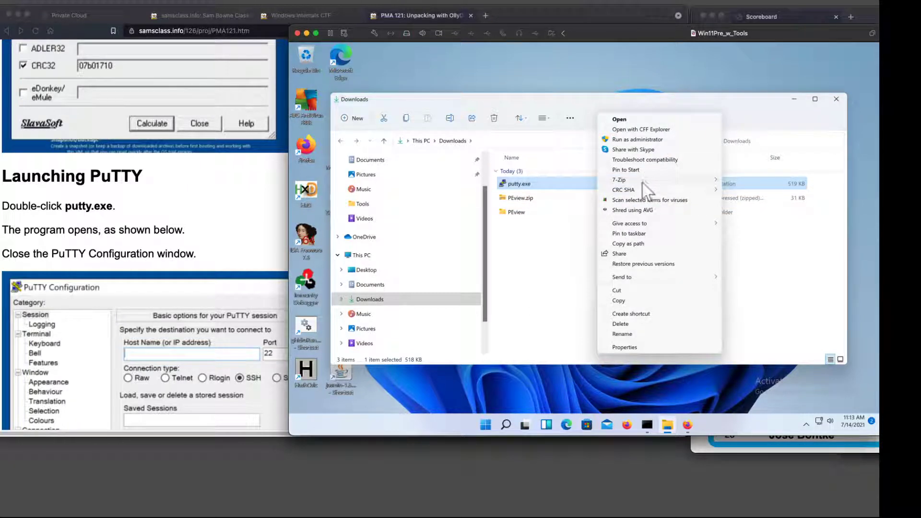
left_click(625, 301)
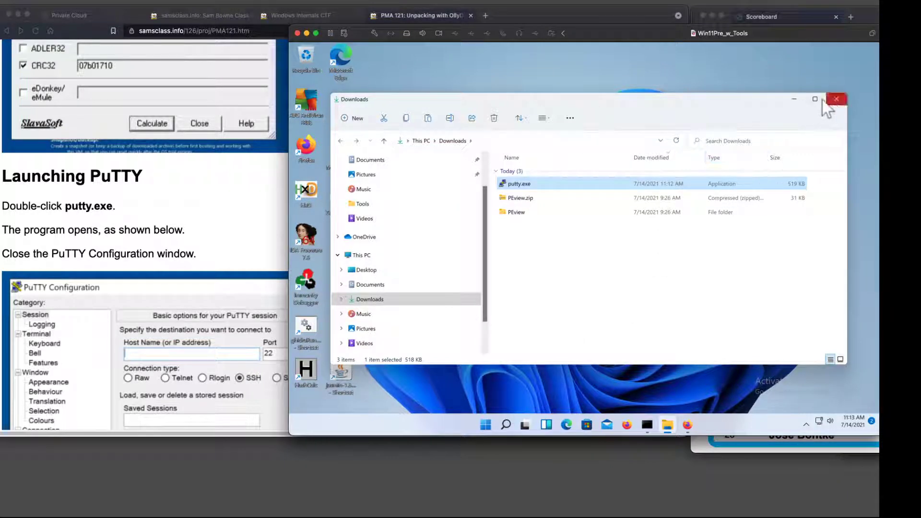
left_click(835, 100)
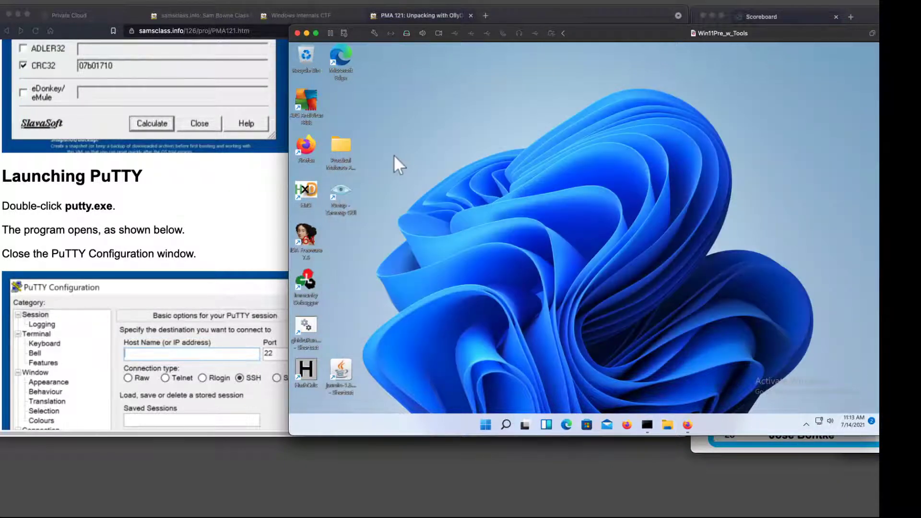
right_click(394, 155)
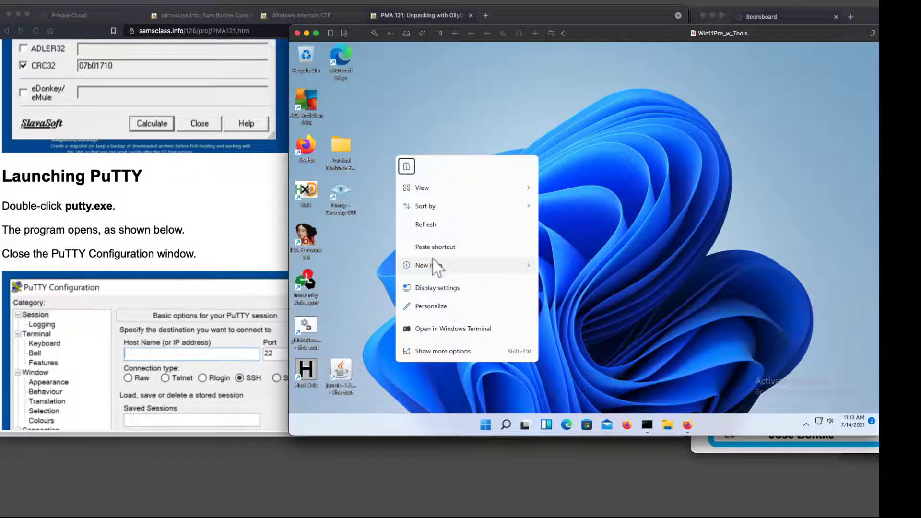
mouse_move(442, 272)
left_click(471, 349)
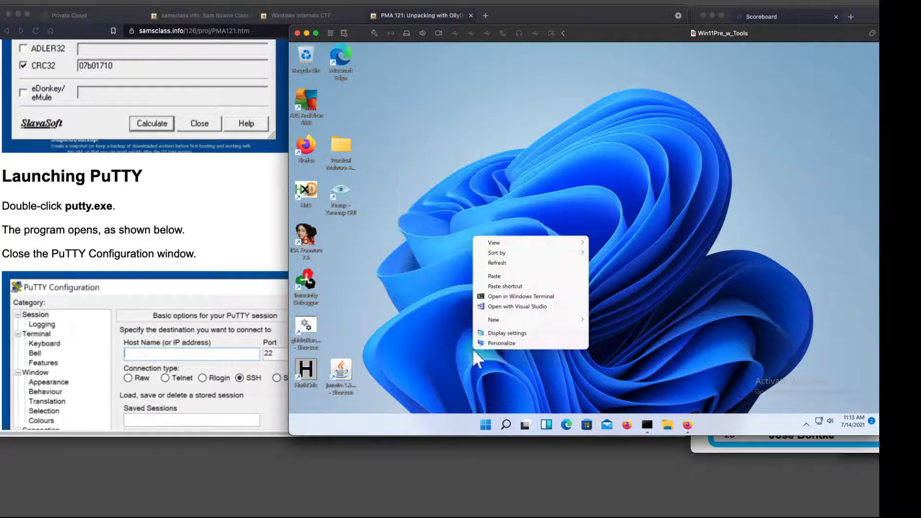
left_click(507, 276)
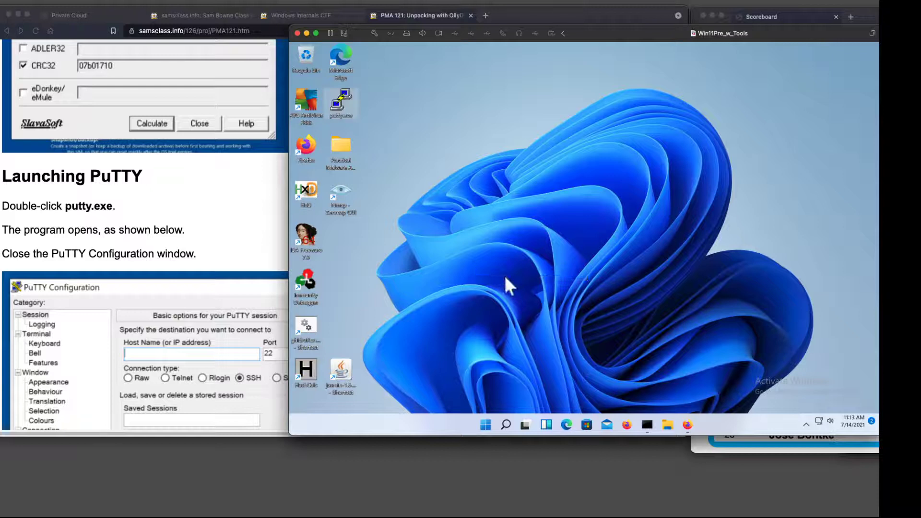
Run putty.exe from the desktop with "Always ask before opening this file" turned off.
double_click(341, 103)
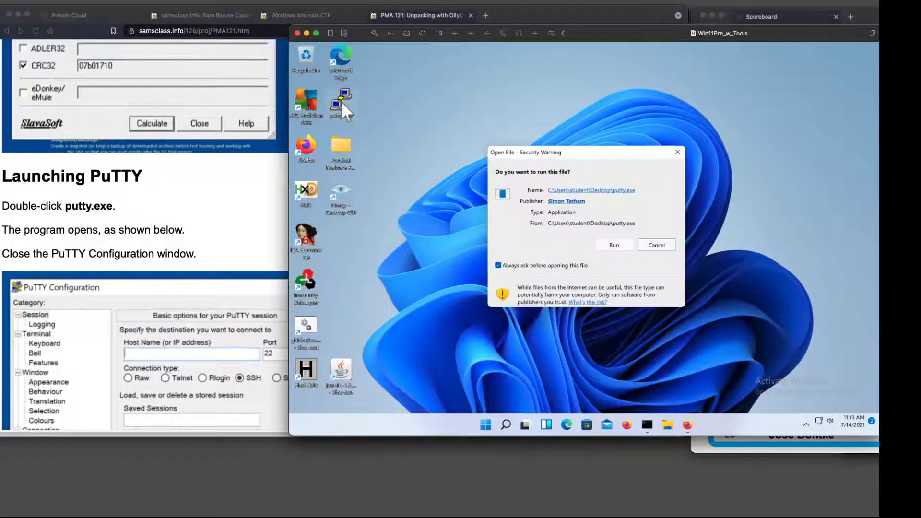
left_click(499, 266)
left_click(617, 245)
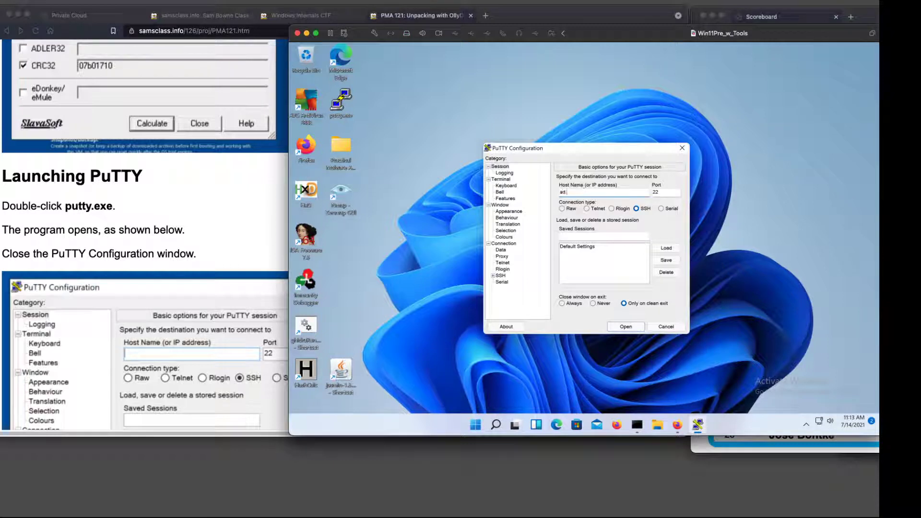
Connect to ad.samsclass.info over SSH on port 22 and accept and cache the server's host key.
type("msclass.info")
left_click(621, 327)
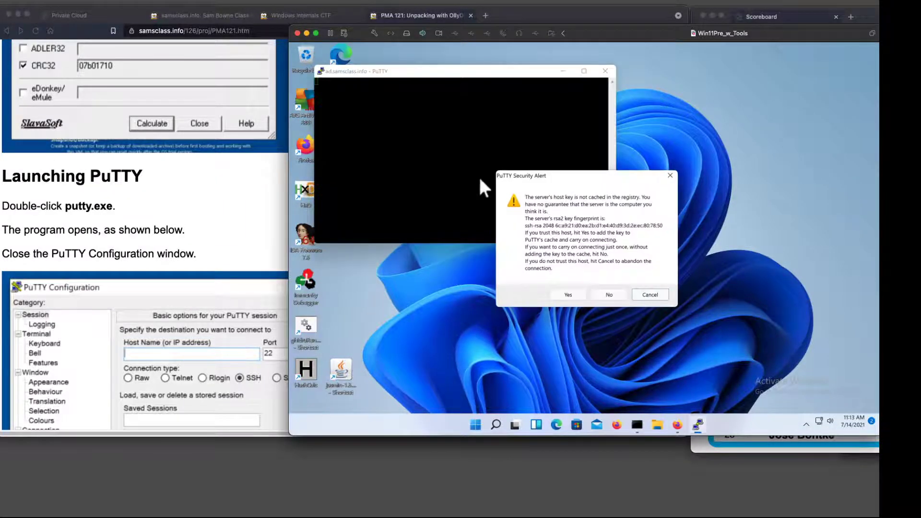
left_click(570, 295)
Move the ad.samsclass.info terminal window clear of the desktop icons and close the PuTTY session without logging in.
left_click_drag(377, 93, 318, 81)
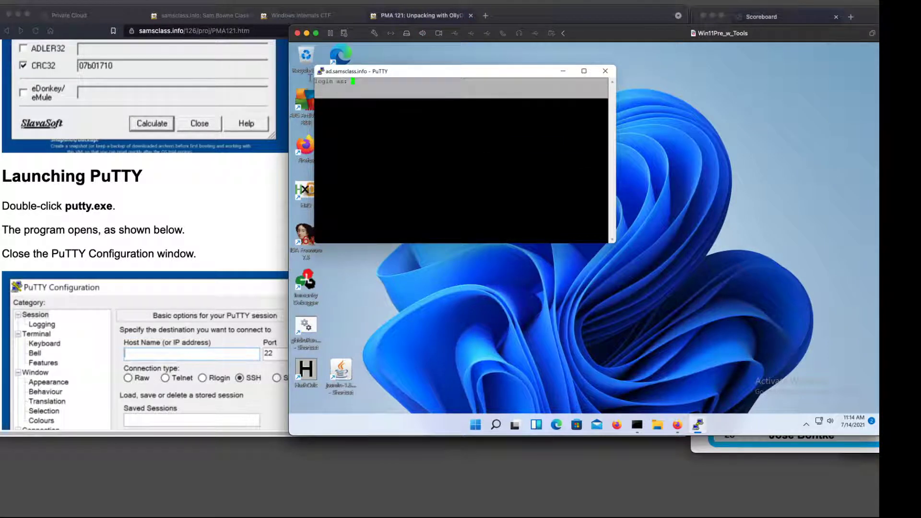
left_click_drag(402, 78, 451, 142)
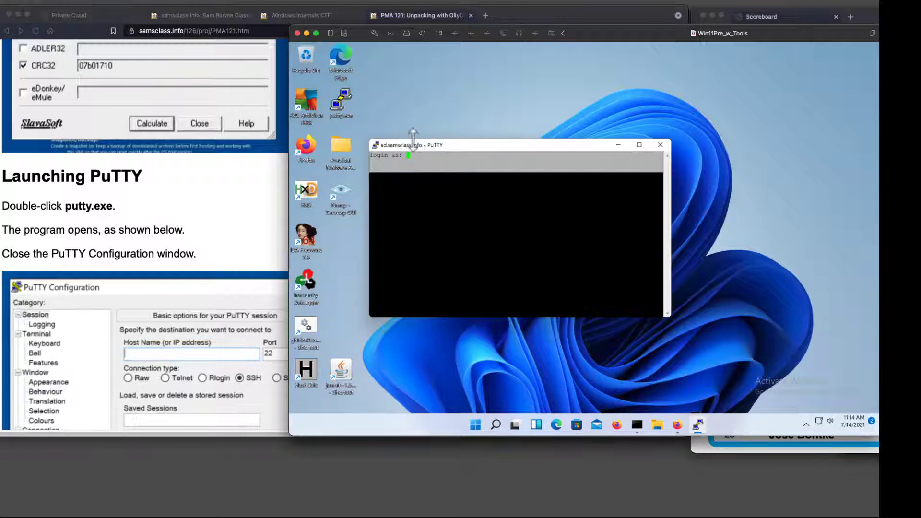
left_click(654, 149)
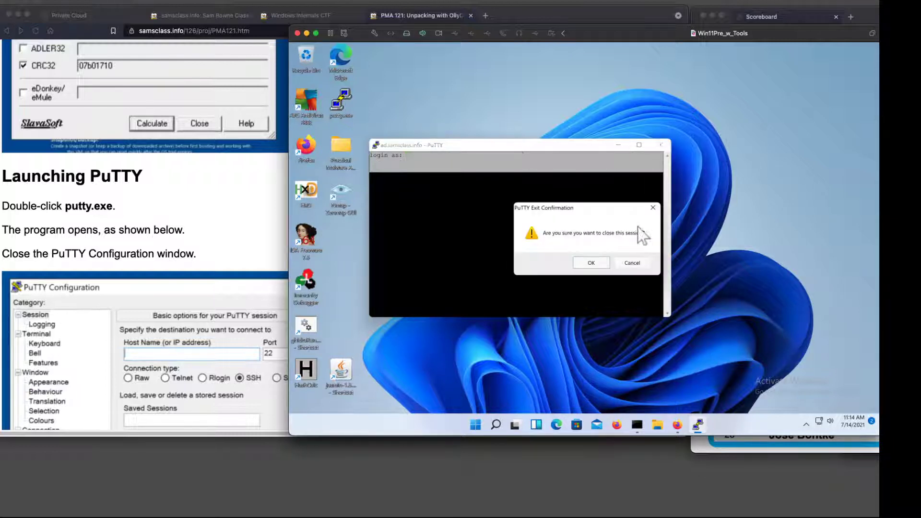
left_click(590, 263)
Bring up the open Command Prompt window and print its current directory with cd.
scroll(231, 270, "down", 10)
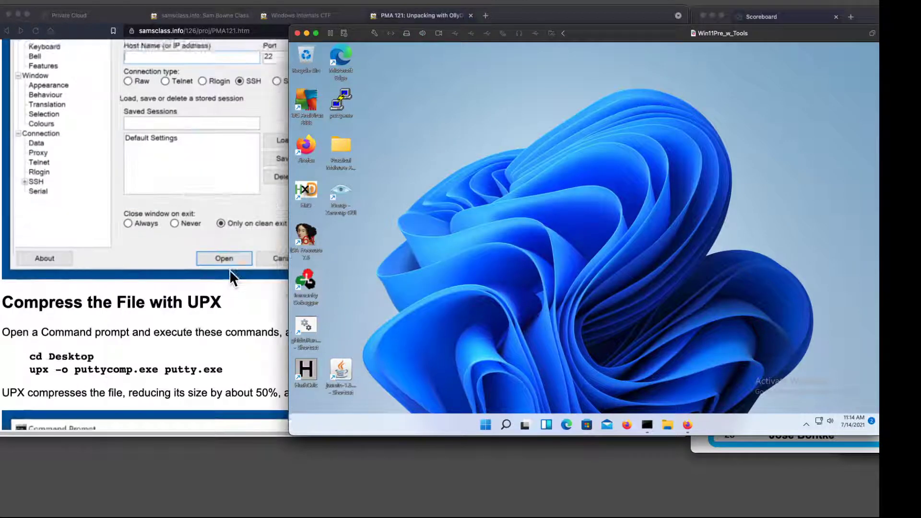
left_click(646, 425)
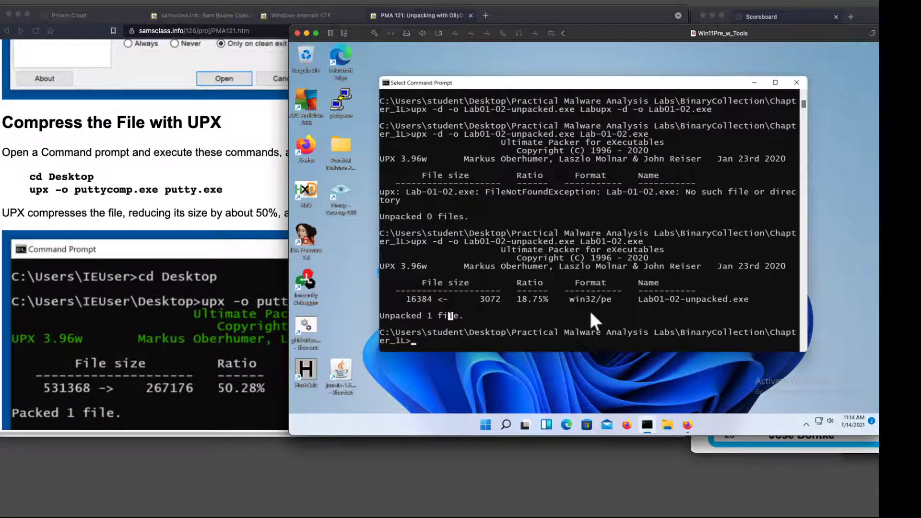
type("cd")
key("Return")
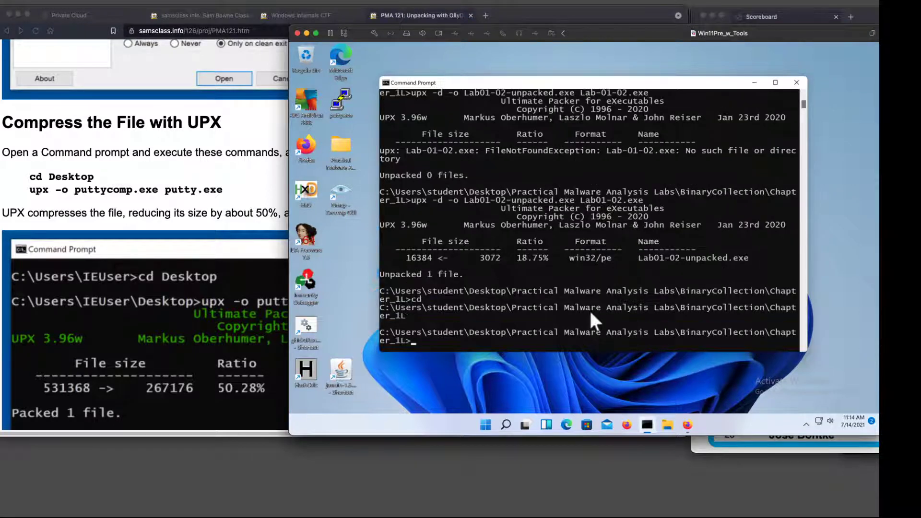
Change the Command Prompt directory to \Users\student\Desktop and list its contents.
type("cd \\uer")
key("BackSpace")
key("BackSpace")
key("BackSpace")
type("Users\\student")
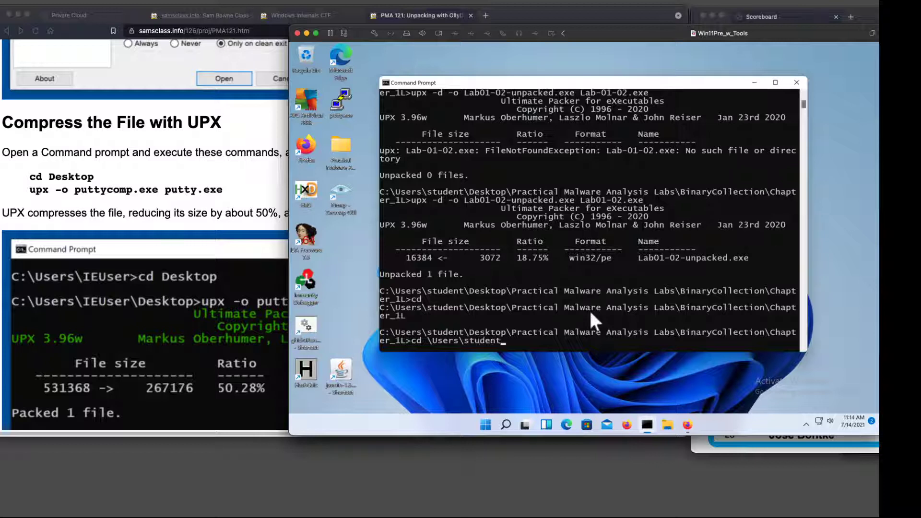
type("\\Desktop")
key("Return")
type("dir")
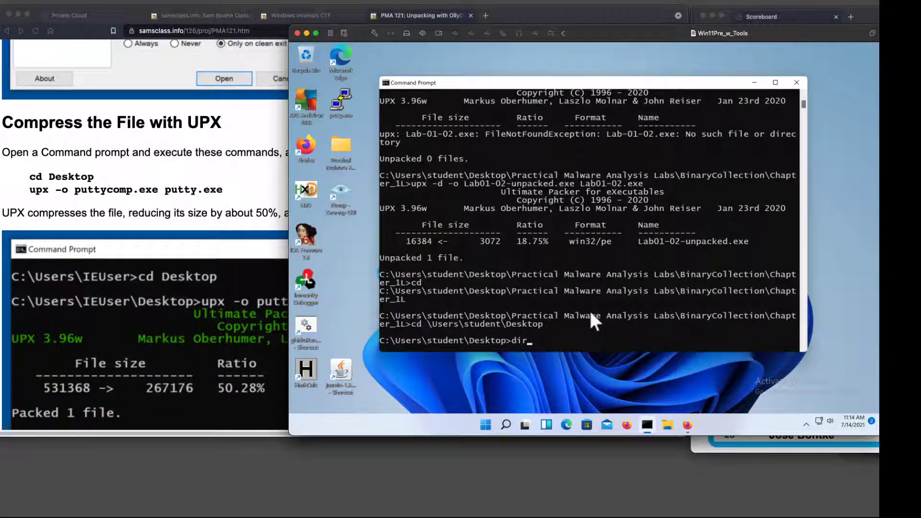
key("Return")
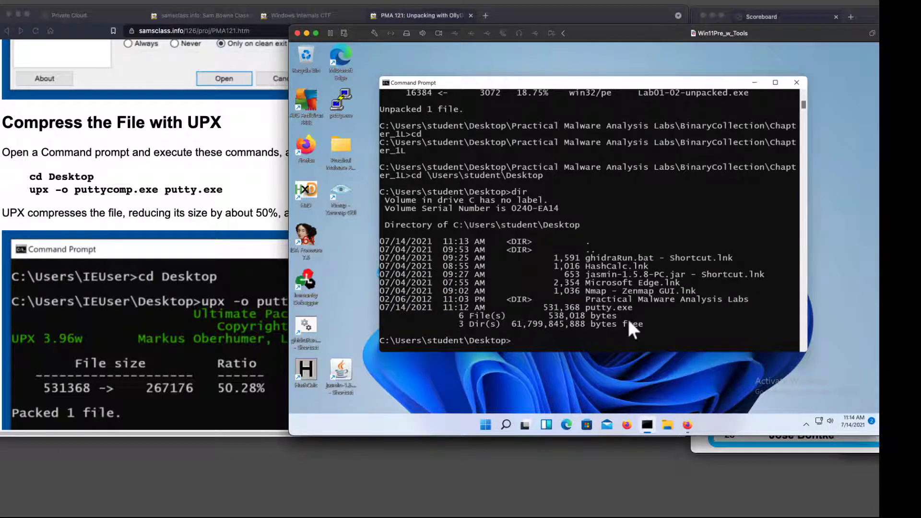
Compress putty.exe by running "upx -o puttycomp.exe putty.exe" and close the Command Prompt.
type("upx -o puttycomp.exe putty.exe")
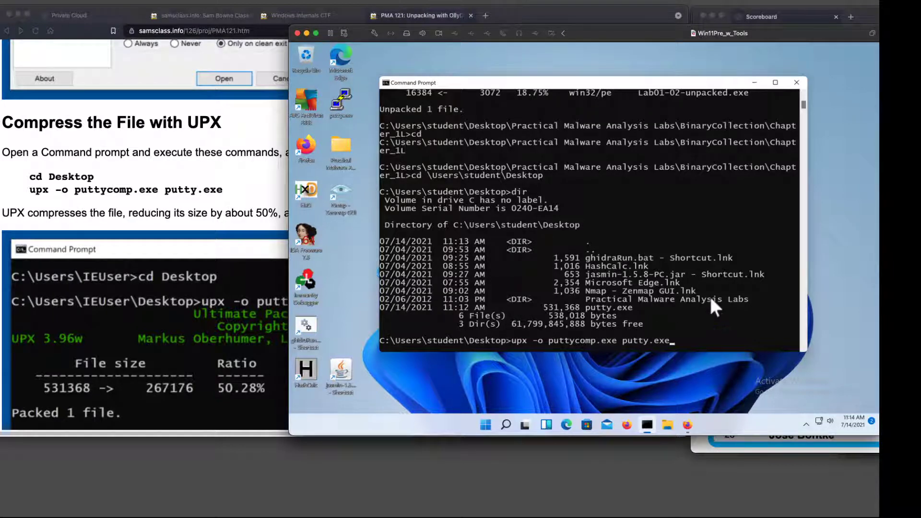
key("Return")
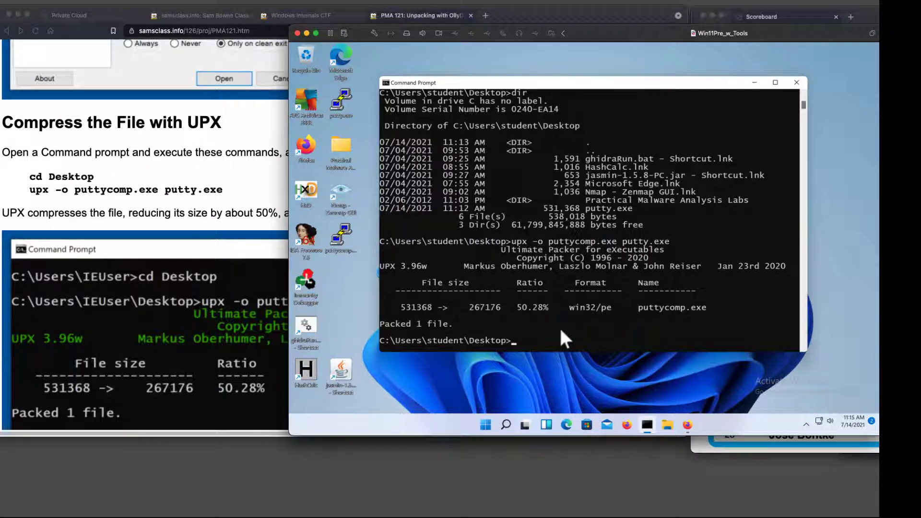
scroll(139, 174, "down", 8)
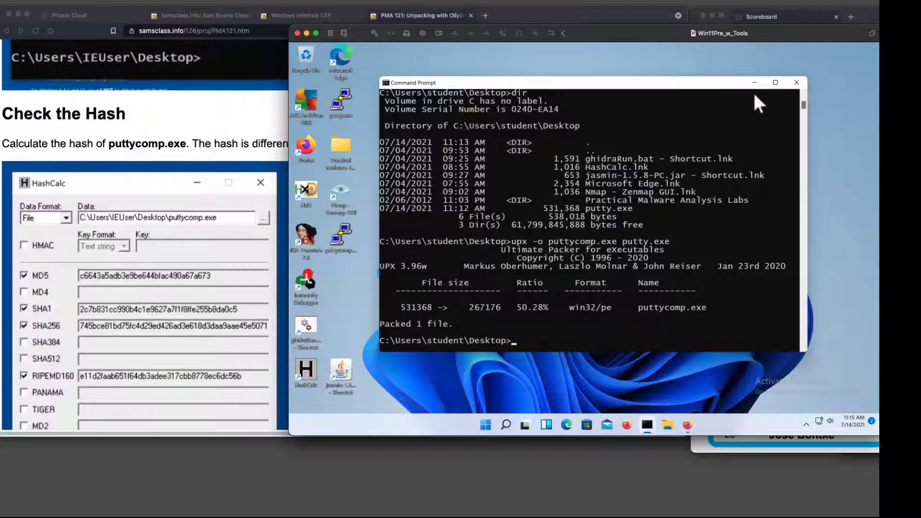
left_click(797, 83)
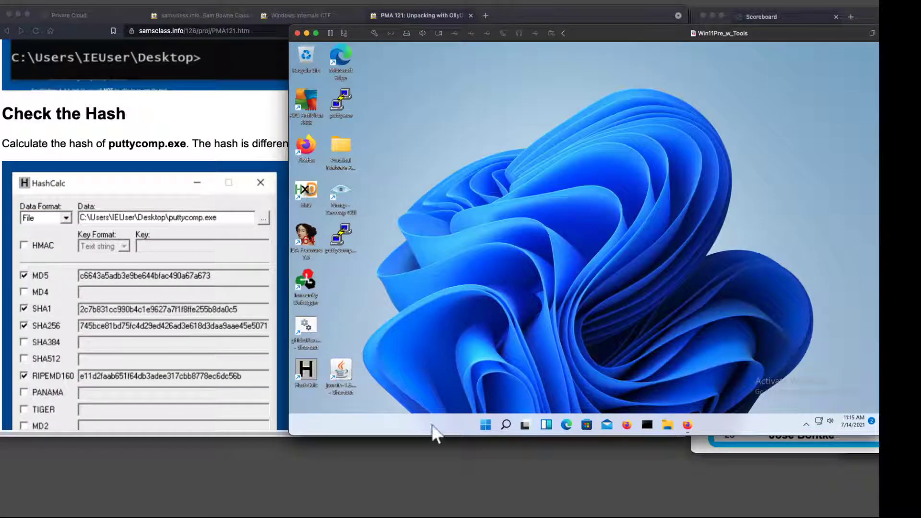
Calculate the hashes of the desktop's puttycomp.exe in HashCalc and close HashCalc.
double_click(321, 364)
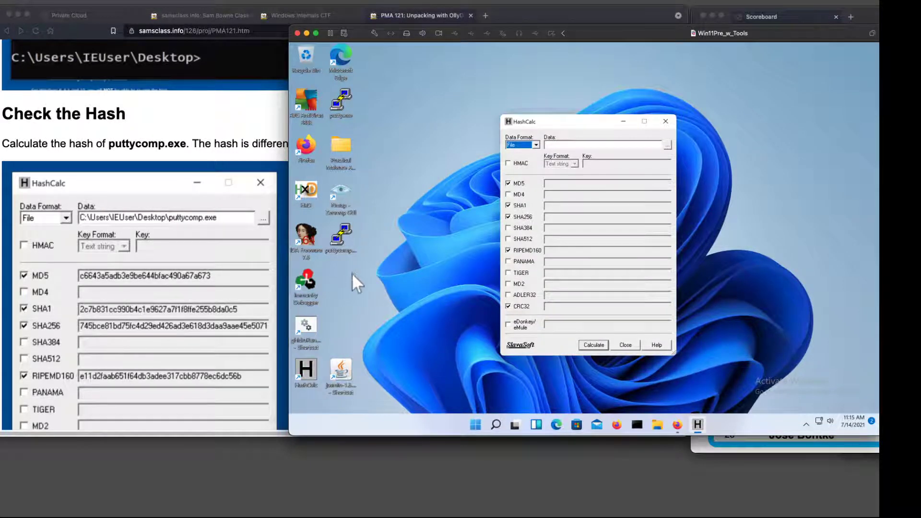
left_click(342, 243)
left_click_drag(342, 242, 582, 245)
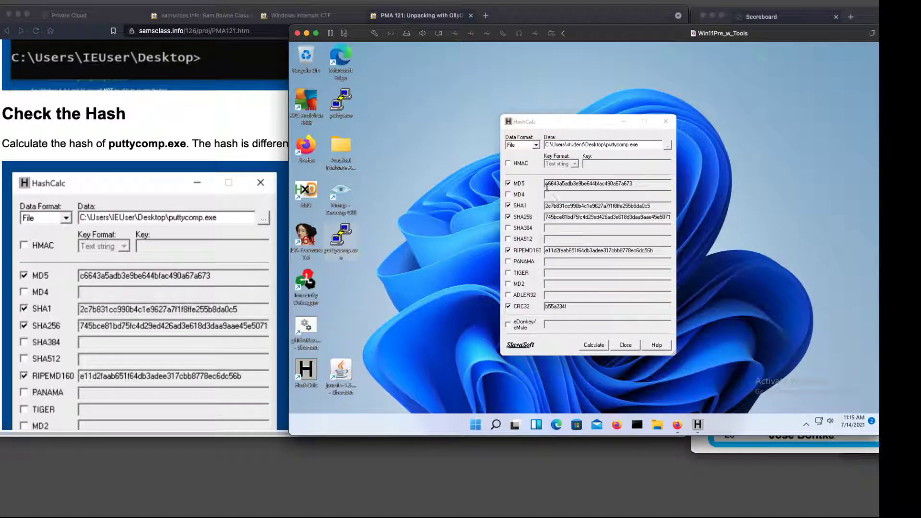
left_click(666, 121)
Launch puttycomp.exe from the desktop and close its PuTTY Configuration window.
scroll(121, 343, "down", 10)
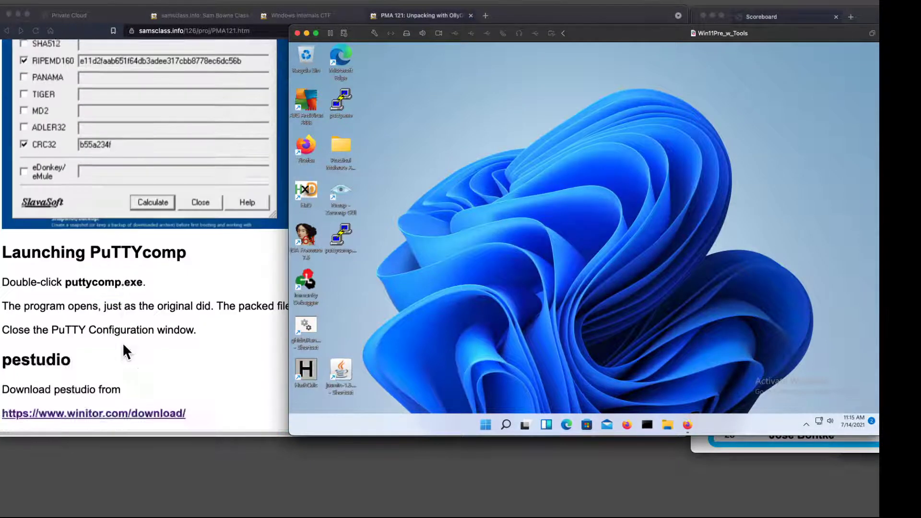
double_click(342, 228)
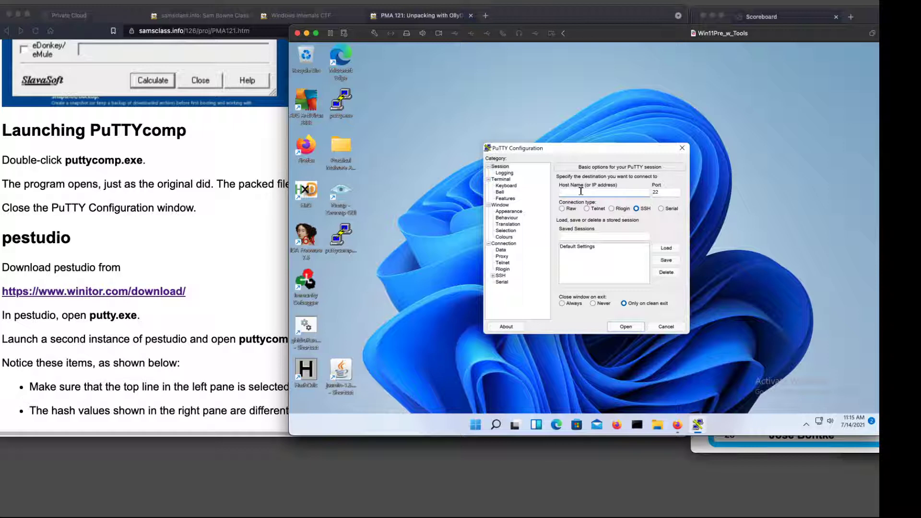
left_click(682, 147)
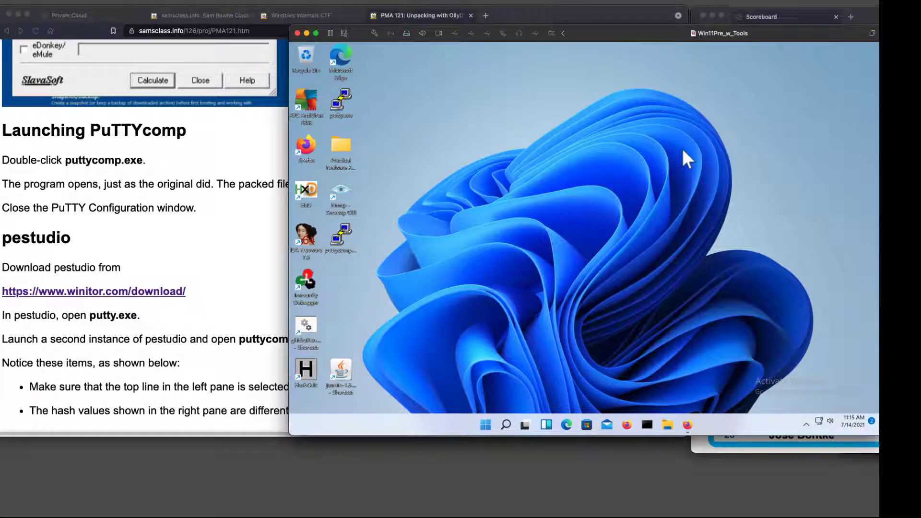
Find and launch pestudio in the virtual machine, clear of the desktop icons, and widen the virtual machine window.
scroll(219, 252, "down", 5)
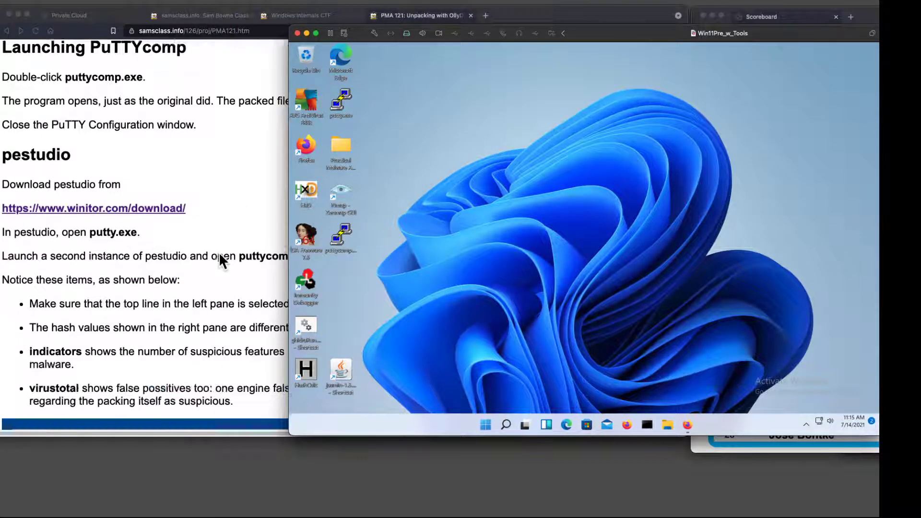
scroll(220, 258, "down", 6)
scroll(205, 232, "up", 8)
scroll(209, 222, "down", 2)
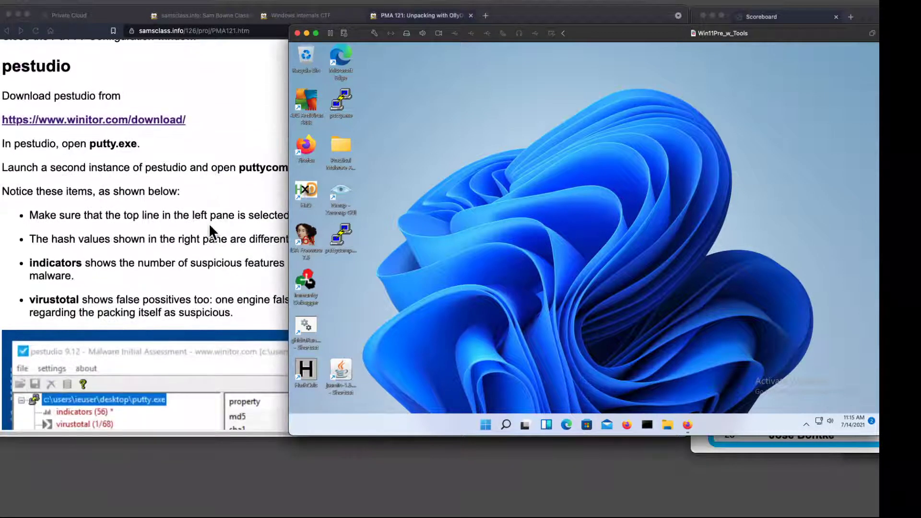
left_click(209, 223)
scroll(191, 144, "up", 1)
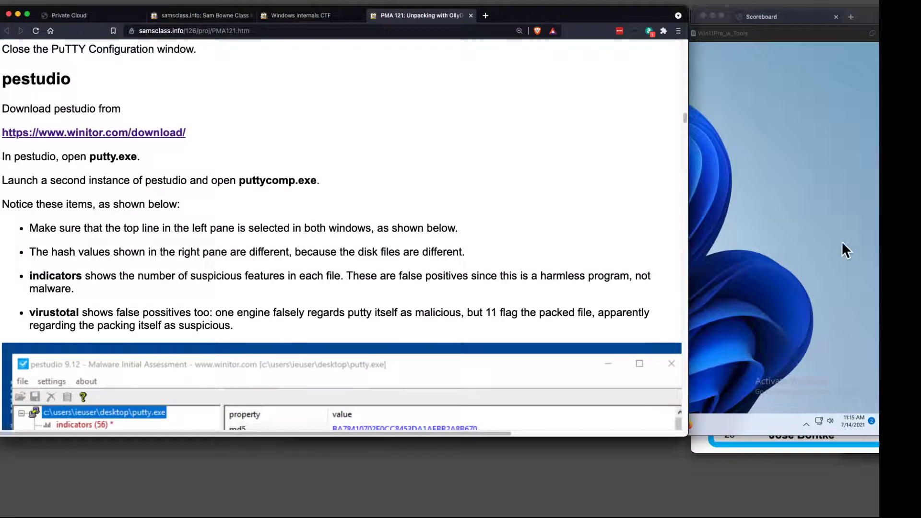
left_click(842, 232)
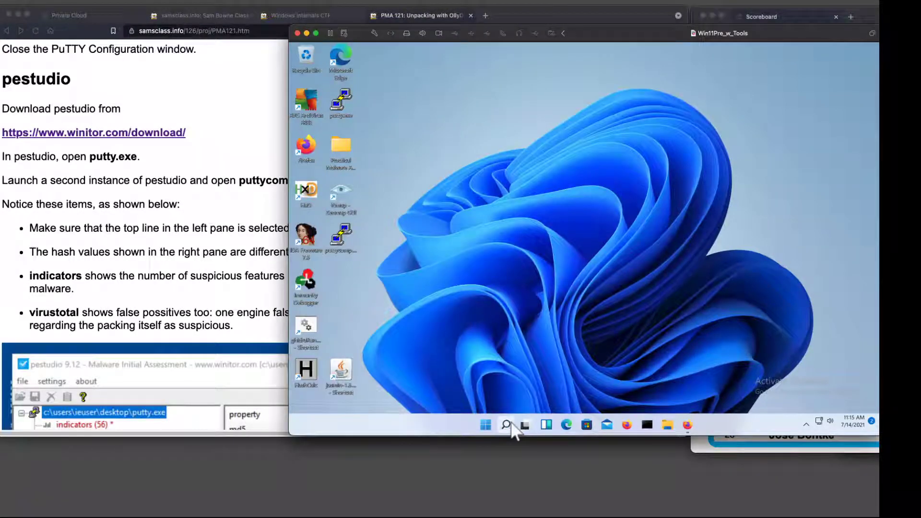
left_click(511, 423)
type("pe")
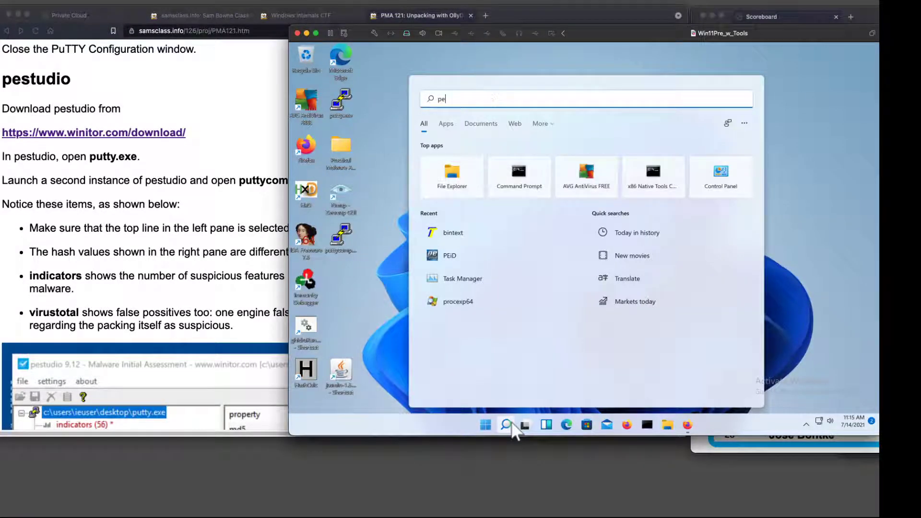
type("studio")
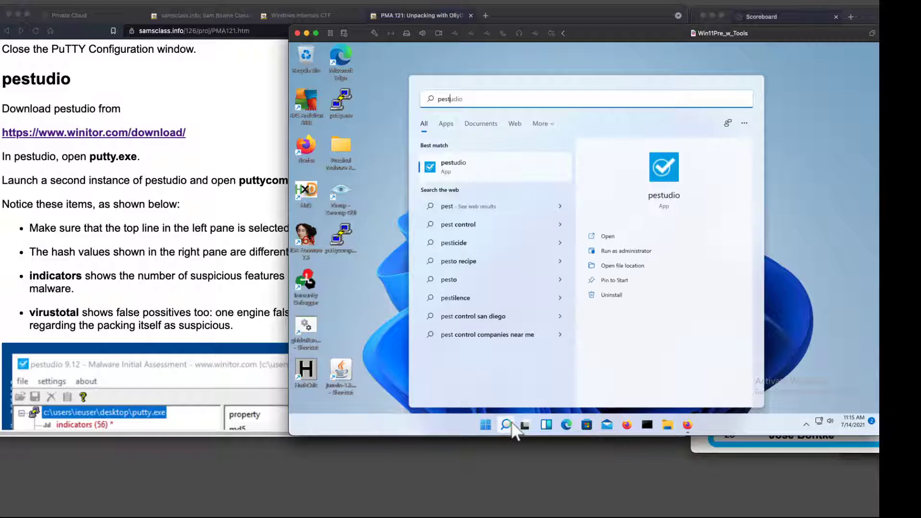
left_click(454, 168)
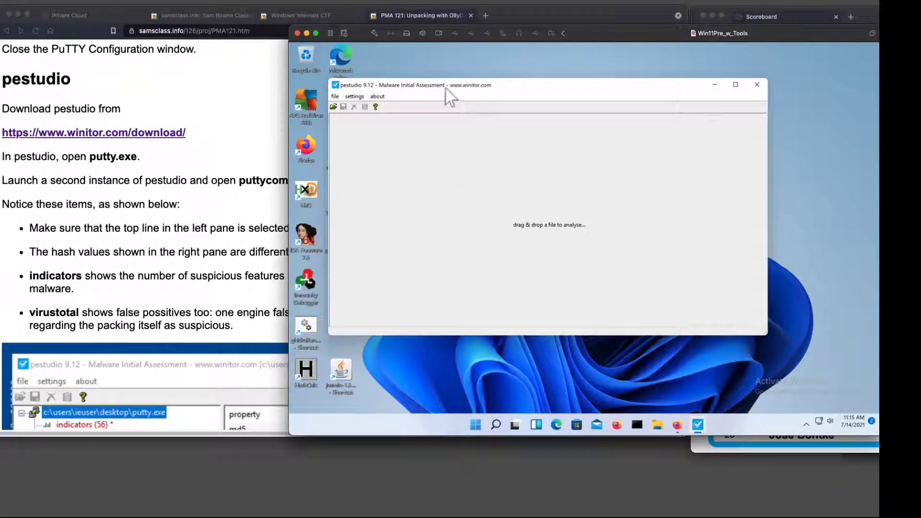
left_click_drag(448, 90, 480, 86)
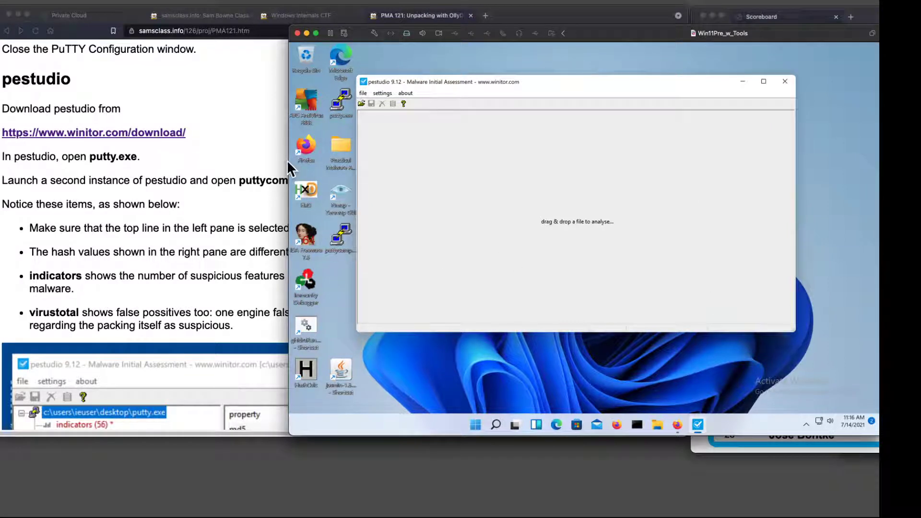
left_click_drag(290, 162, 191, 166)
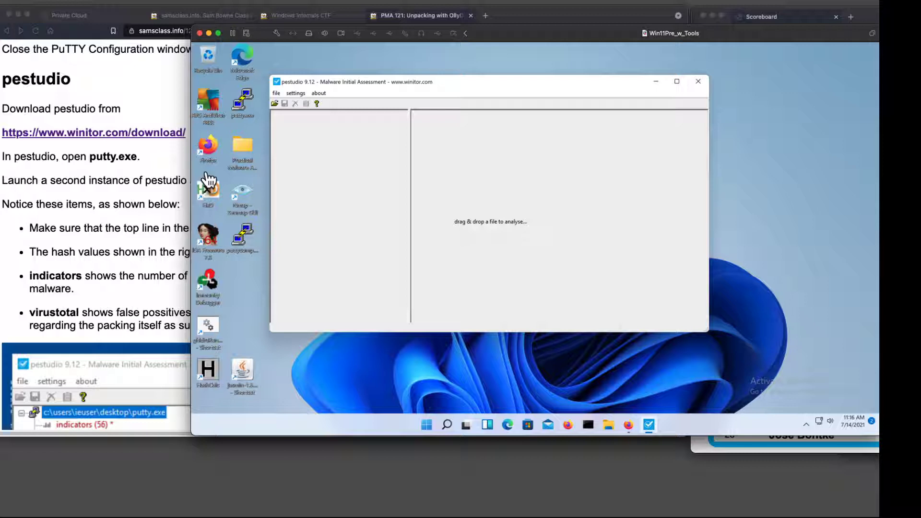
Open putty.exe from the Desktop folder in pestudio and enlarge the pestudio window to fit the whole property list.
left_click(276, 104)
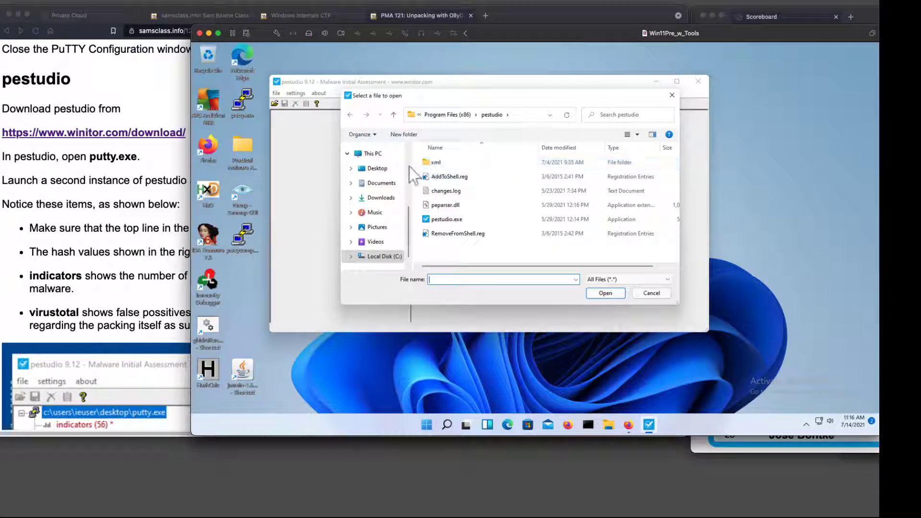
left_click(380, 169)
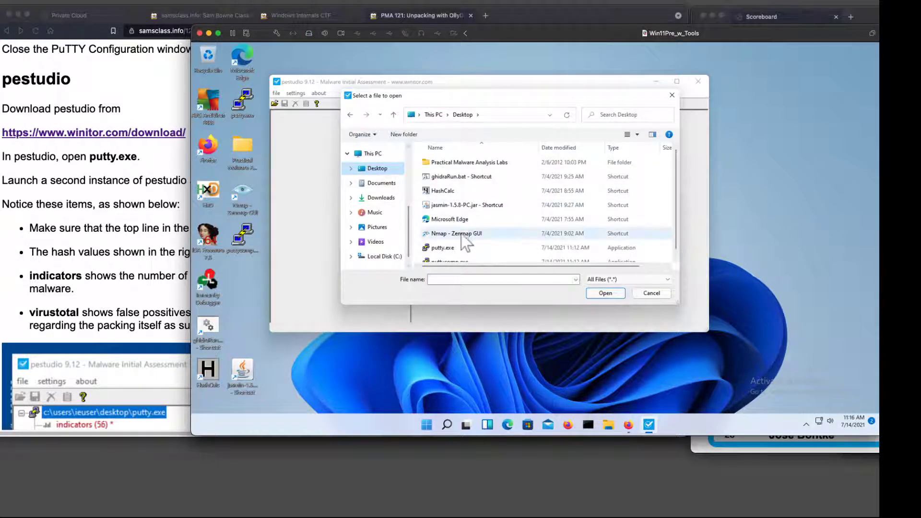
double_click(452, 246)
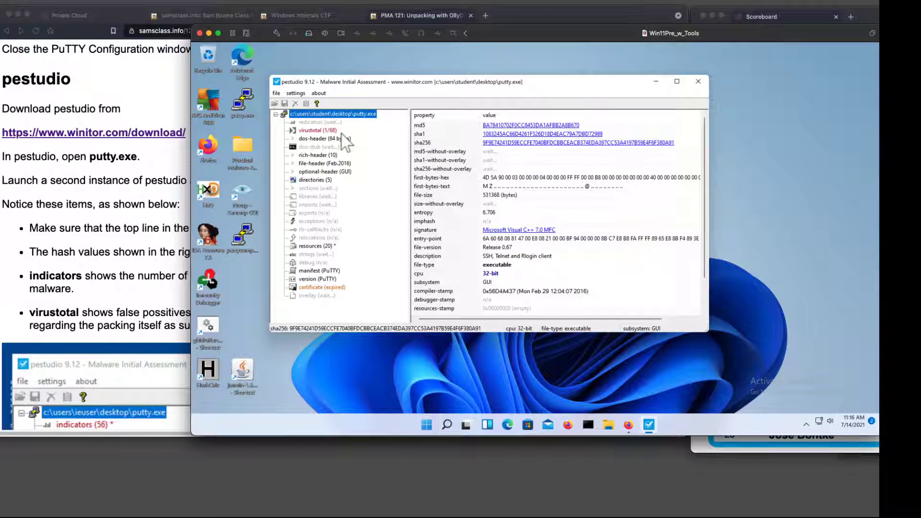
left_click_drag(708, 330, 776, 369)
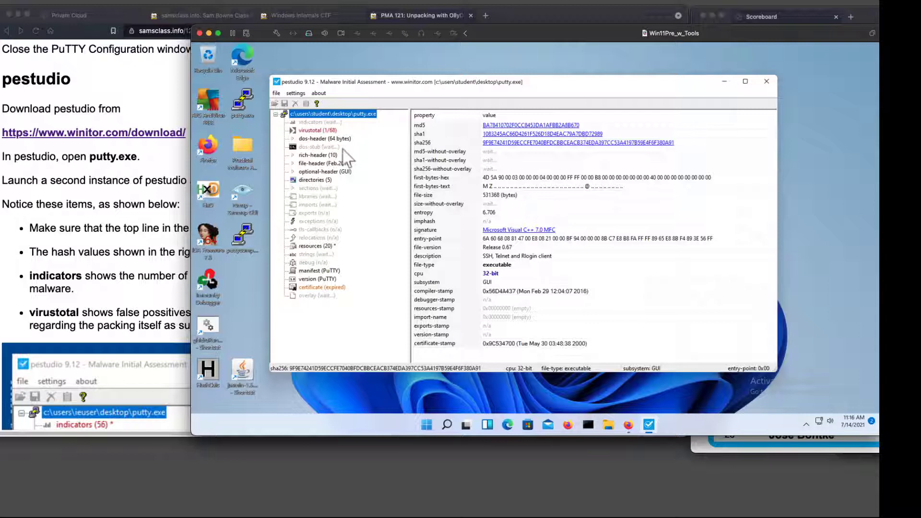
left_click_drag(484, 30, 464, 29)
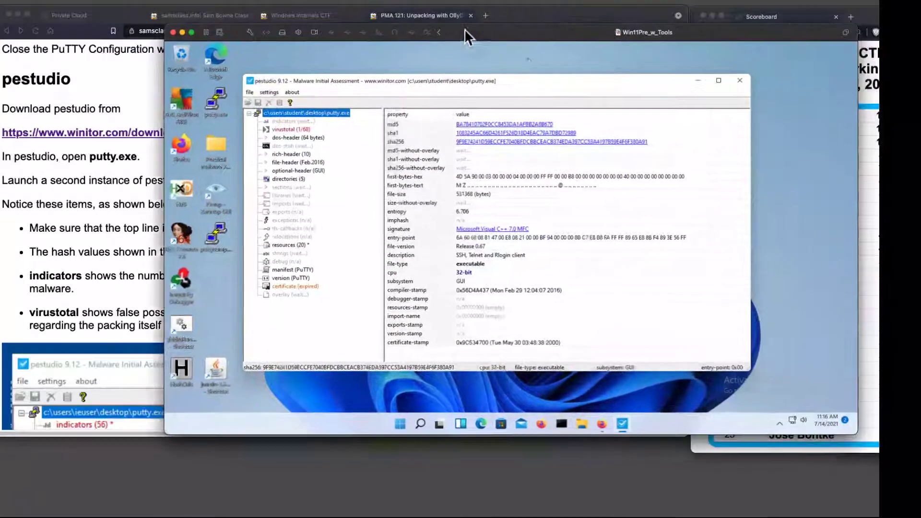
Find and launch a second instance of pestudio in the virtual machine.
left_click(422, 425)
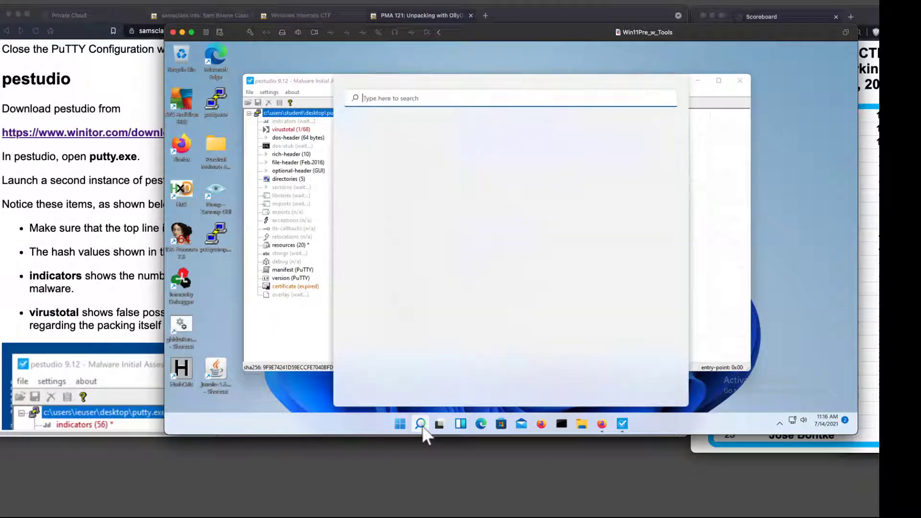
type("pes")
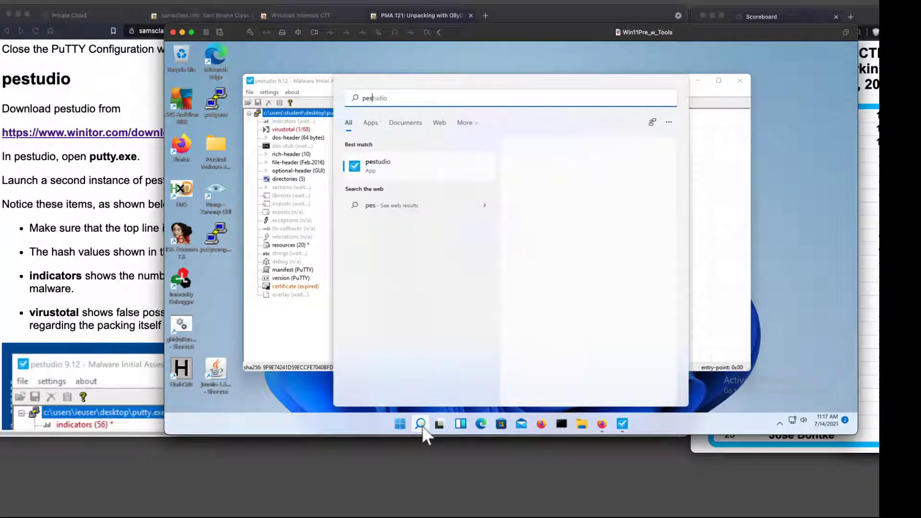
key("Return")
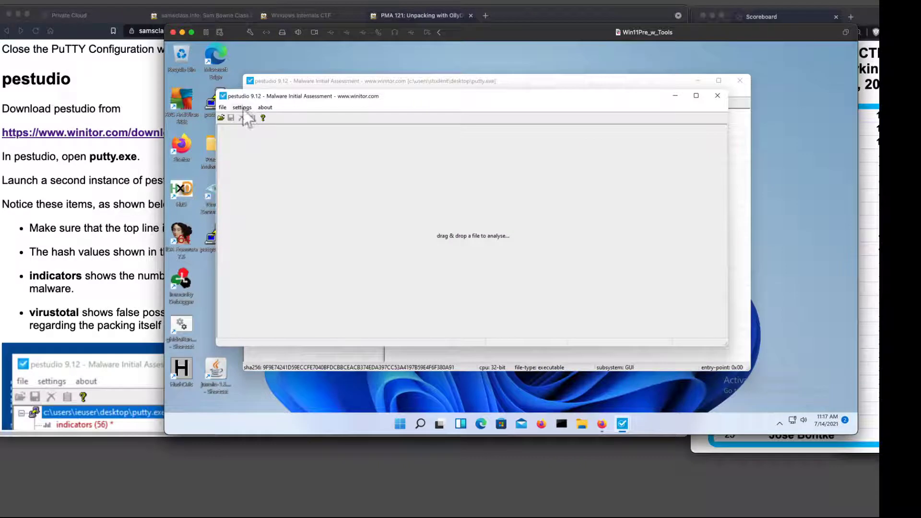
Open puttycomp.exe from the Desktop folder in the second pestudio, offset its window from the first, and make the virtual machine window taller.
left_click(221, 118)
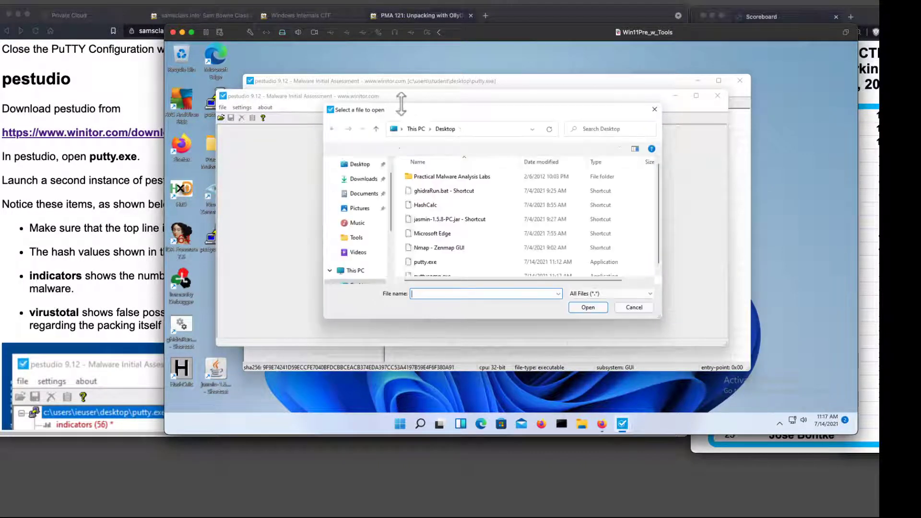
double_click(442, 270)
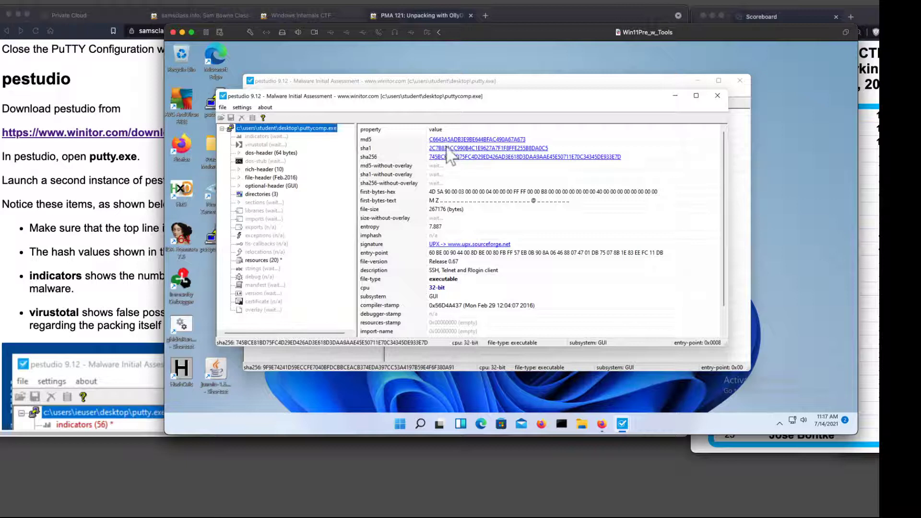
left_click_drag(496, 99, 573, 174)
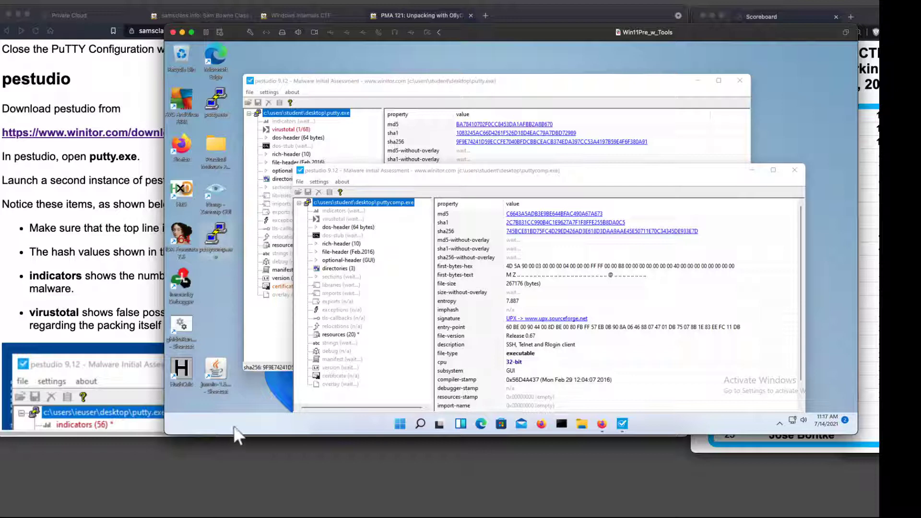
left_click_drag(237, 437, 232, 495)
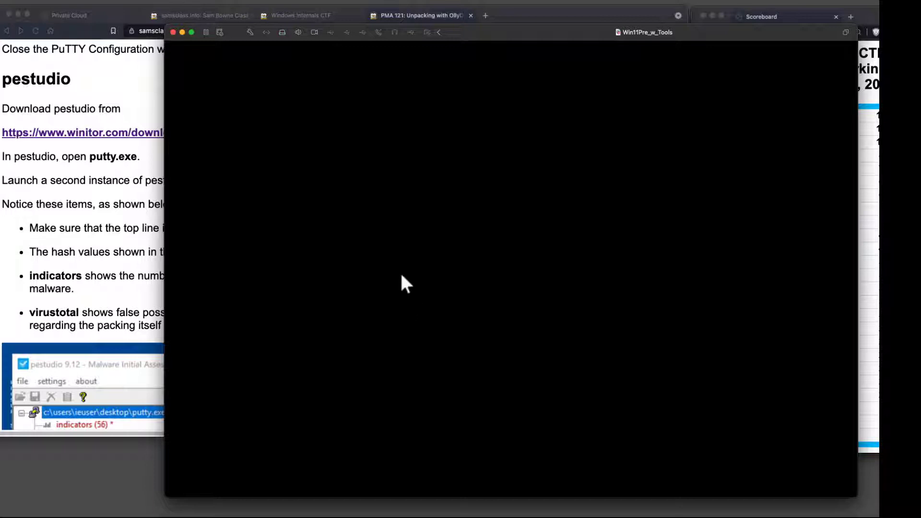
Switch to Safari, open the Twitch demonstration stream linked on the class website, and shrink and move its window out of the way.
left_click(110, 93)
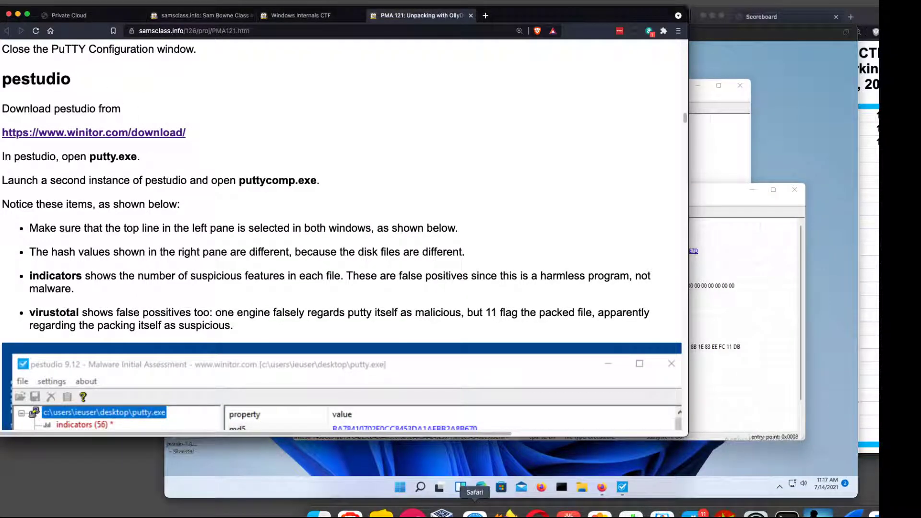
left_click(475, 513)
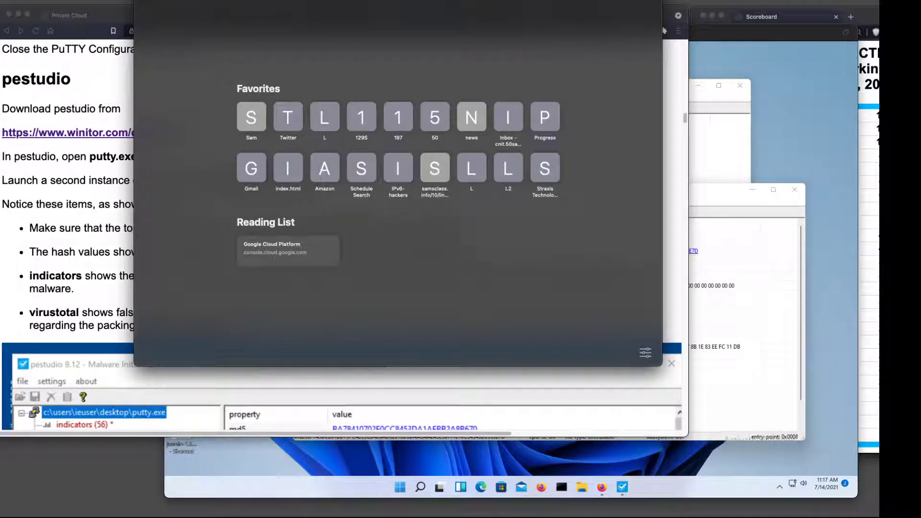
type("sam")
key("Return")
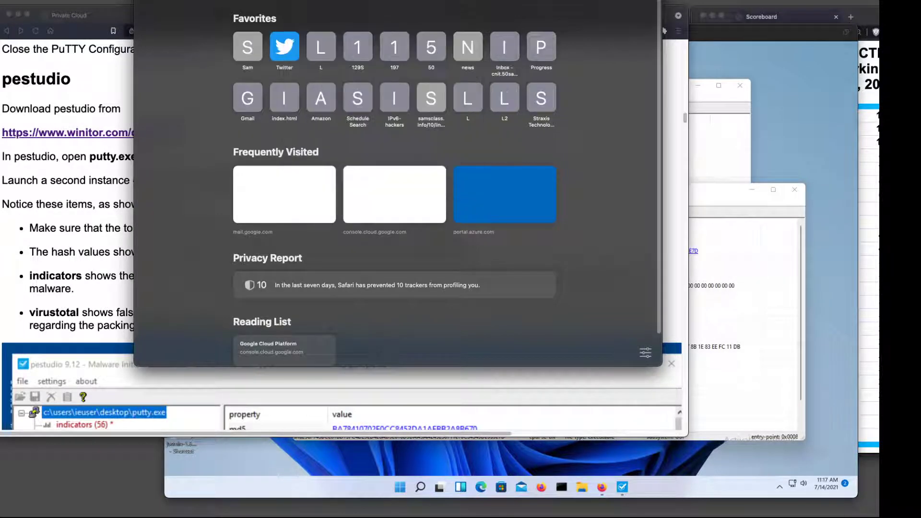
scroll(348, 278, "down", 3)
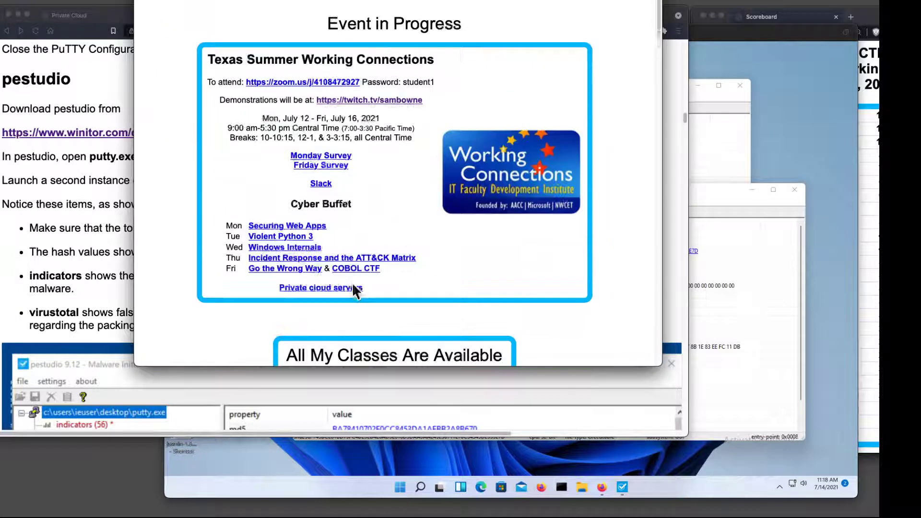
left_click(339, 101)
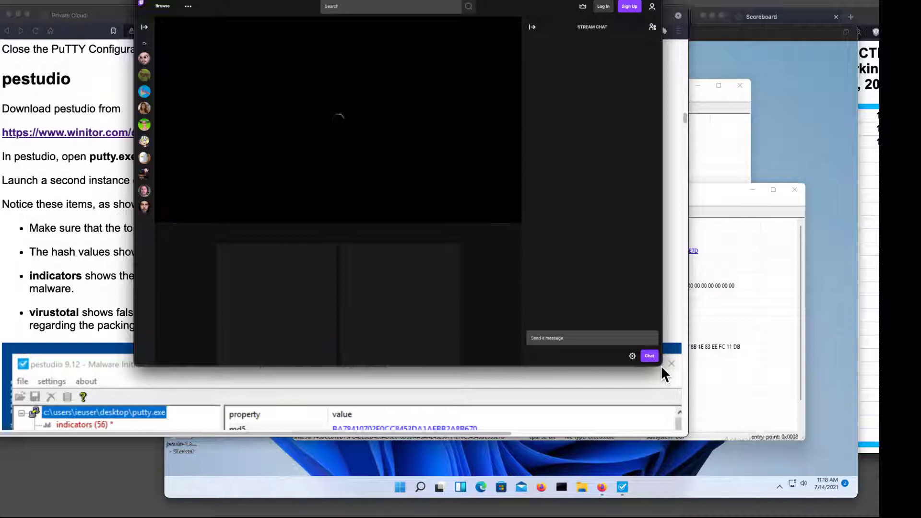
left_click_drag(662, 367, 696, 280)
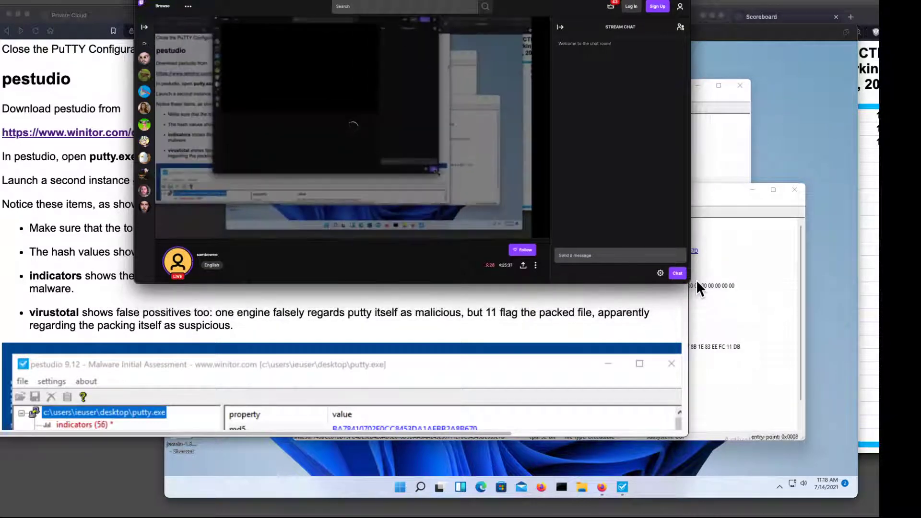
left_click_drag(412, 1, 14, 1)
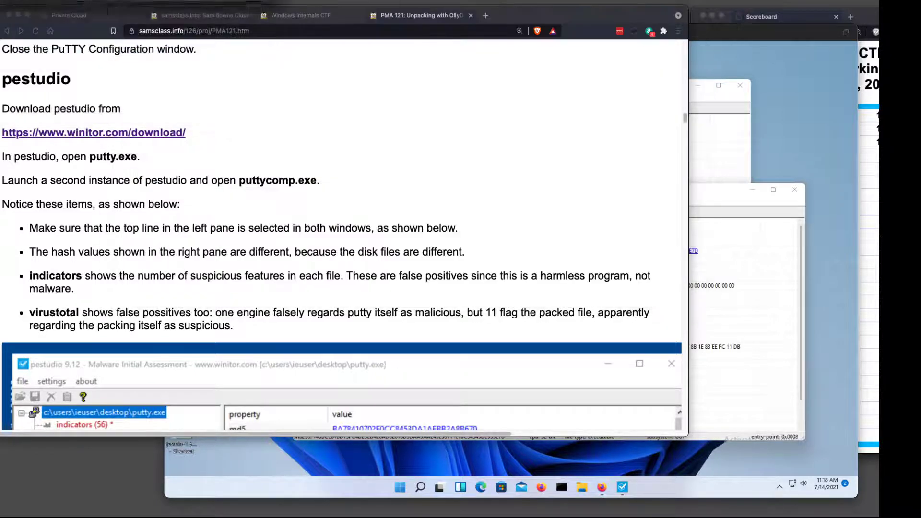
Return to the virtual machine and compare the virustotal results of puttycomp.exe and putty.exe in the two pestudio instances.
left_click(765, 261)
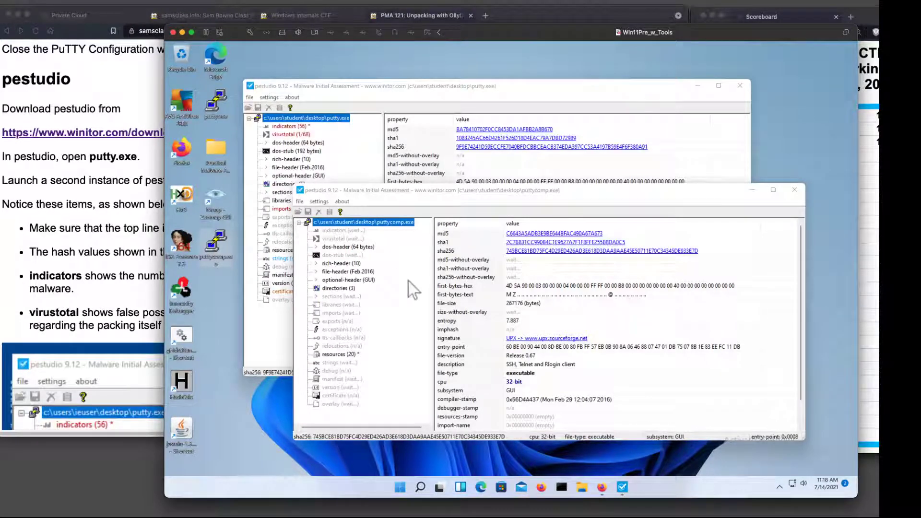
left_click(354, 238)
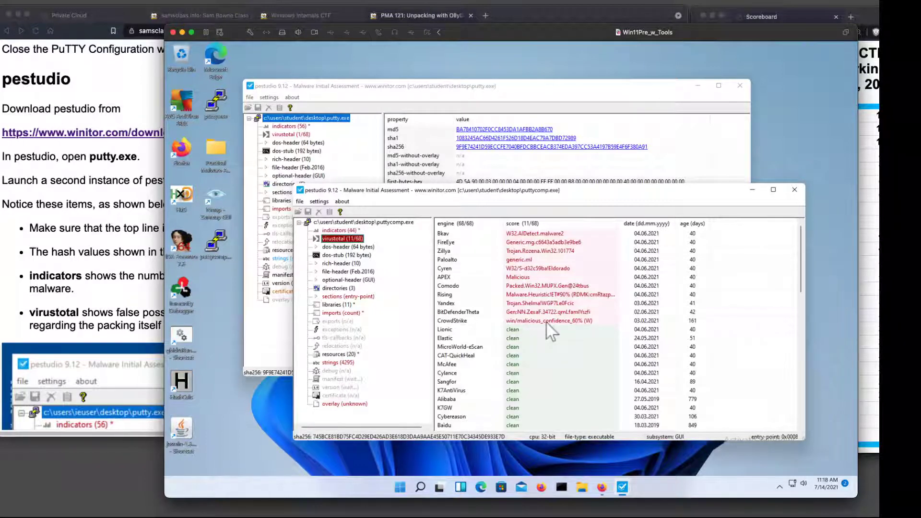
left_click(539, 93)
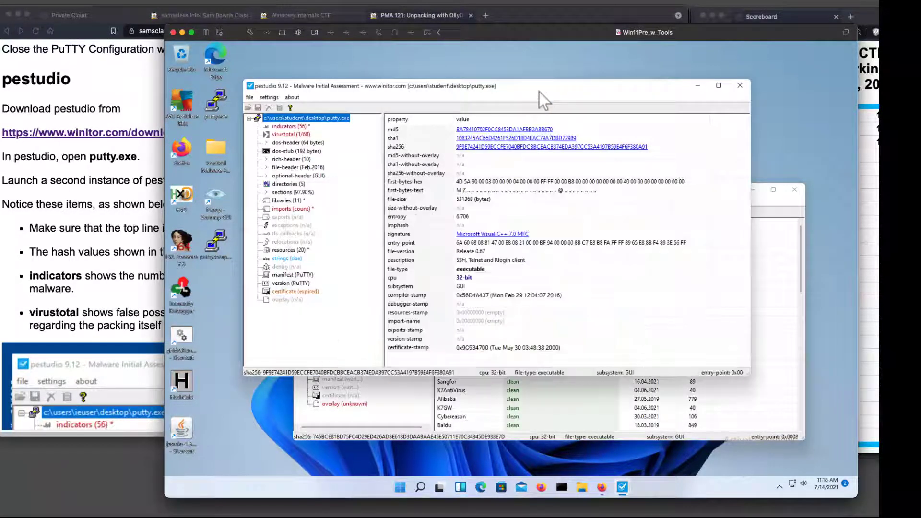
left_click(288, 135)
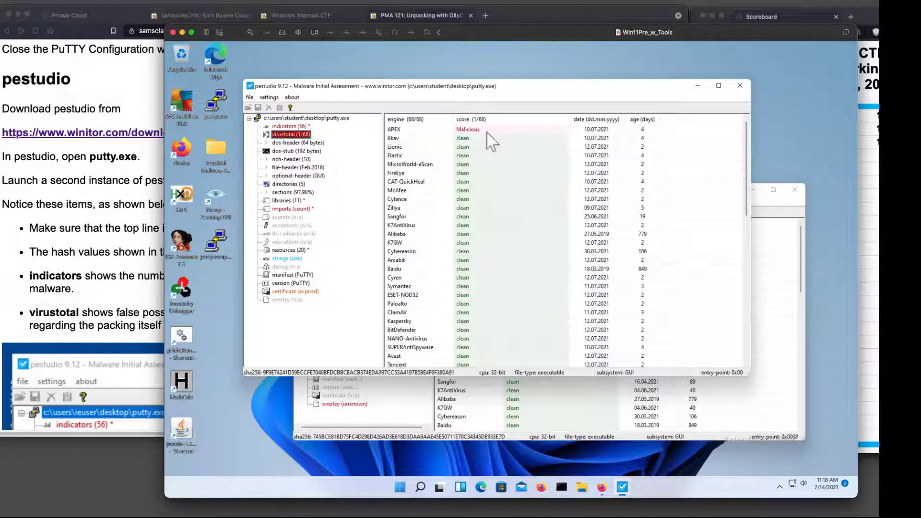
left_click(768, 218)
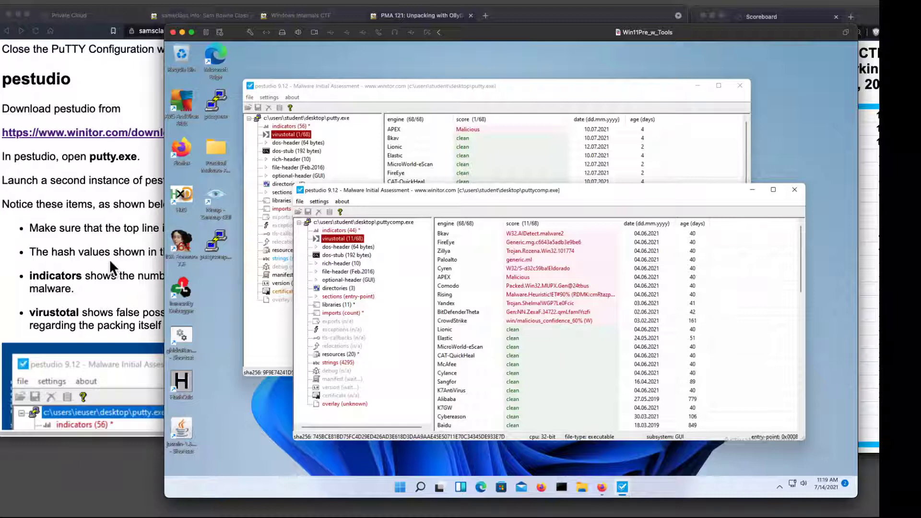
Find the Sections in PuTTY instructions on the PMA 121 page and display putty.exe's sections in pestudio.
left_click(153, 262)
scroll(284, 286, "down", 1)
scroll(286, 288, "down", 15)
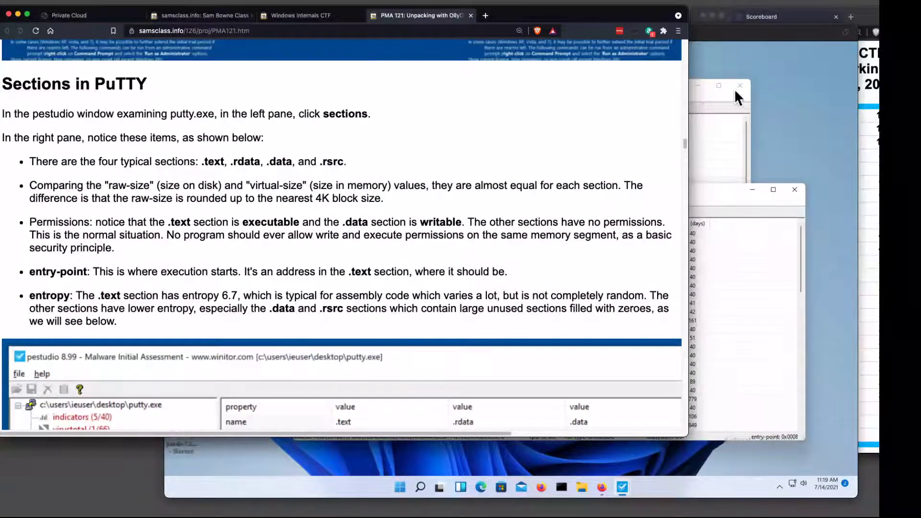
left_click(719, 96)
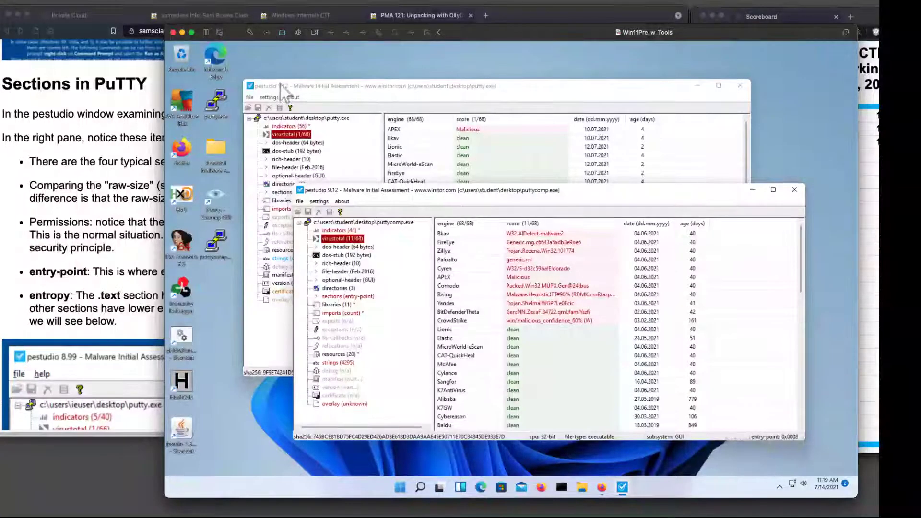
left_click(499, 91)
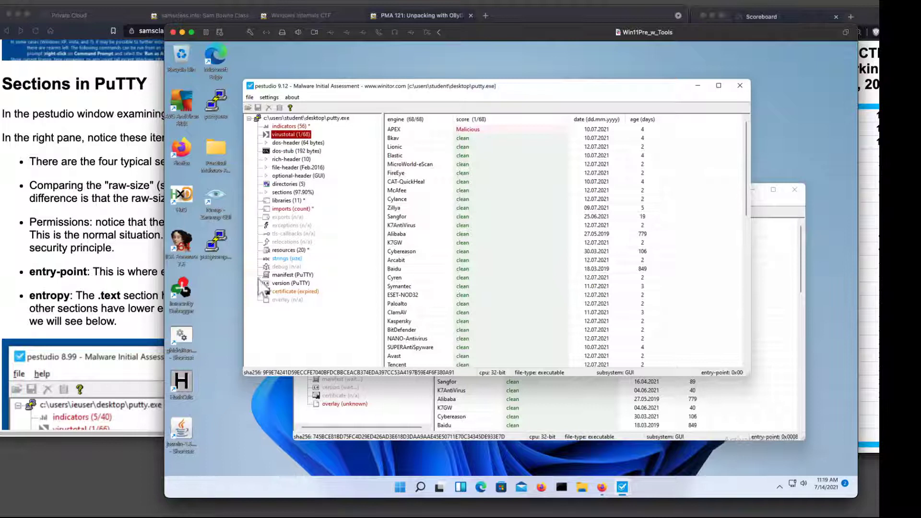
left_click(269, 194)
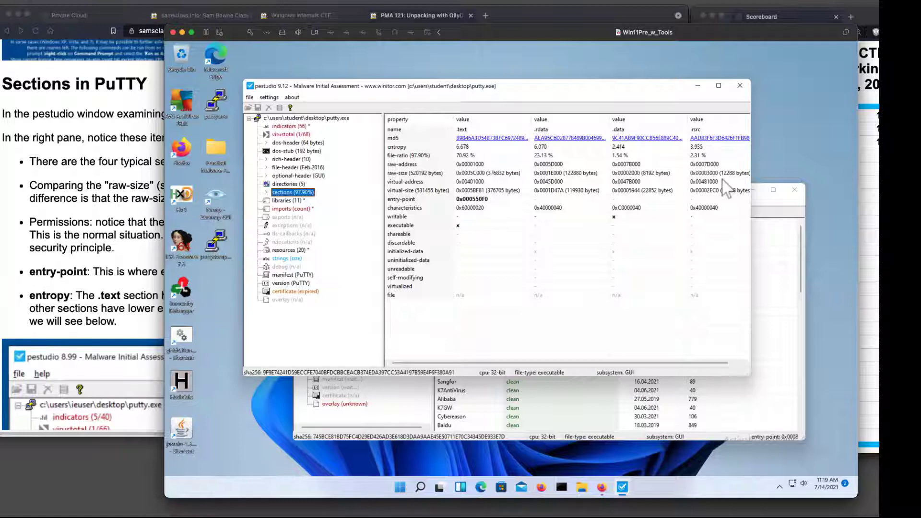
Display puttycomp.exe's sections in its pestudio window and compare them with the sections of putty.exe.
left_click(779, 214)
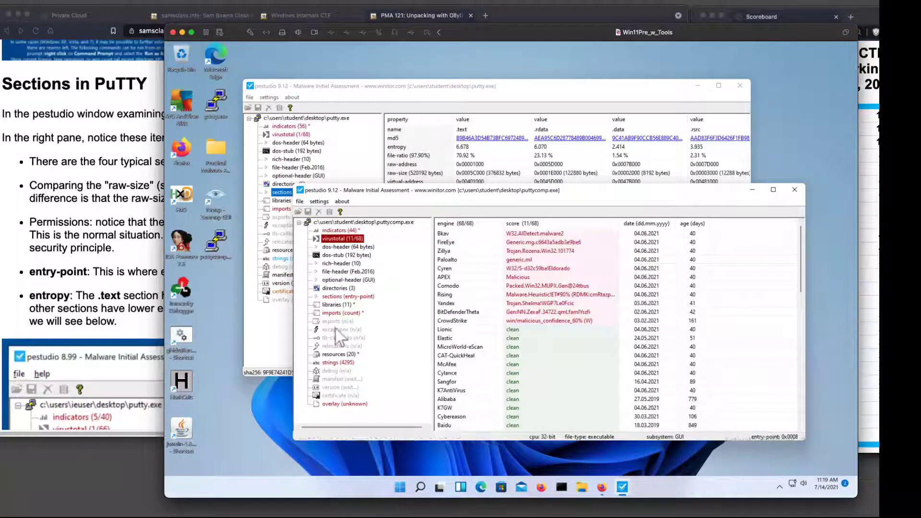
left_click(338, 297)
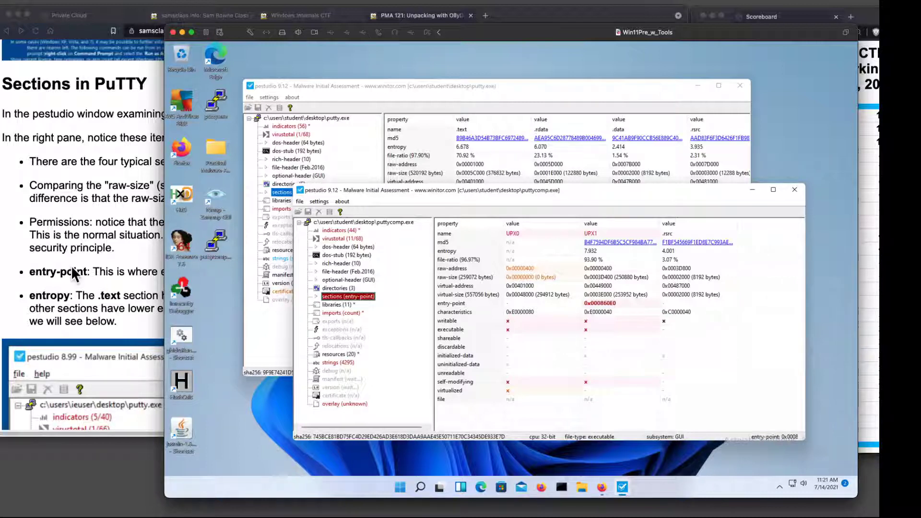
left_click(152, 281)
left_click(753, 312)
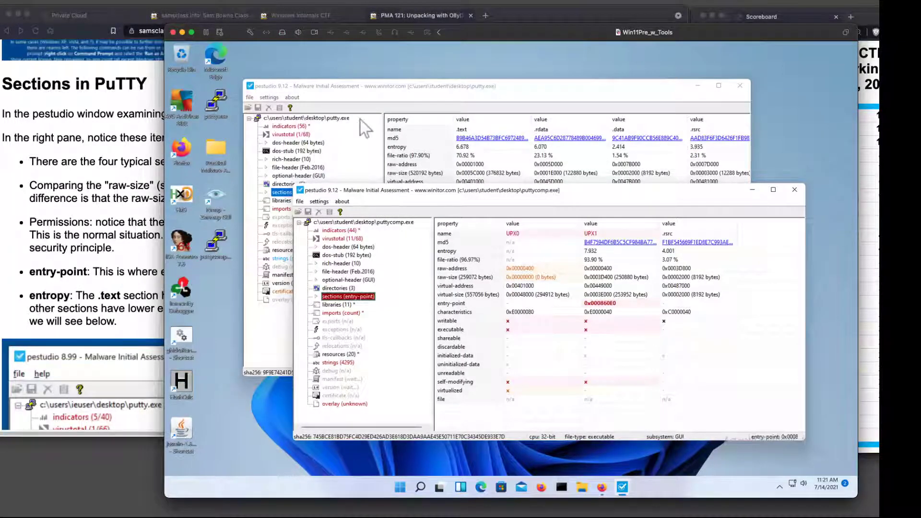
left_click(371, 94)
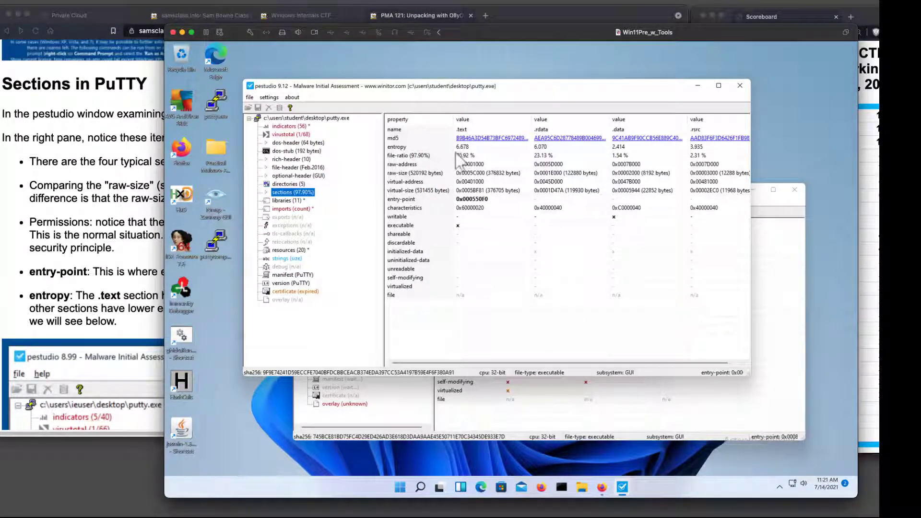
Check the putty.exe sections in pestudio against the sample screenshot on the PMA 121 page.
left_click(70, 226)
scroll(79, 226, "down", 10)
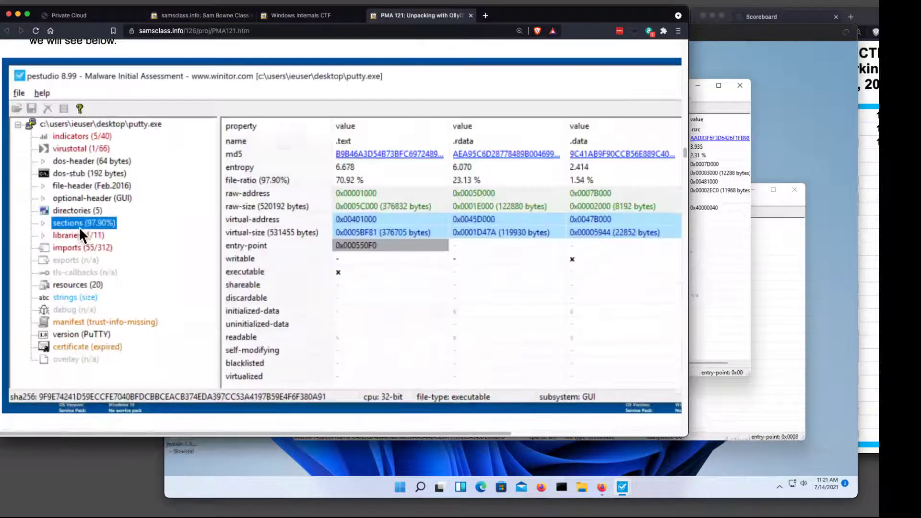
scroll(79, 226, "up", 3)
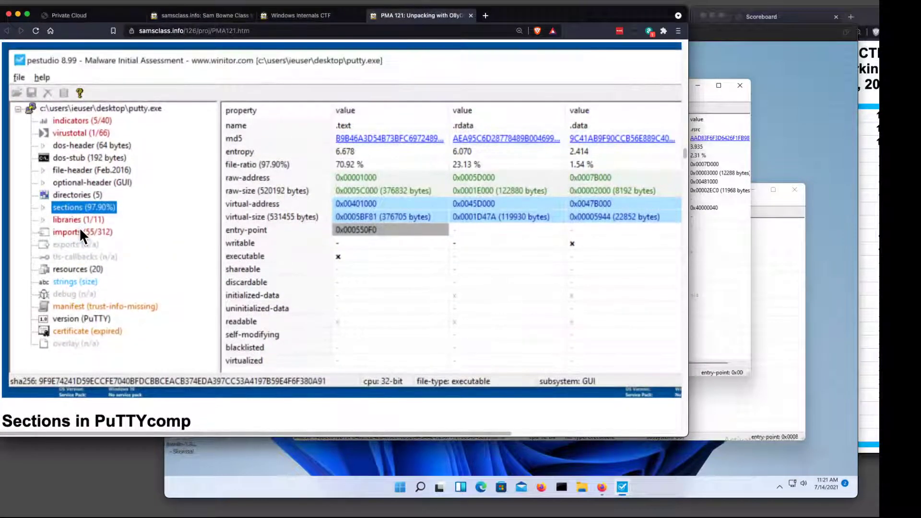
left_click(745, 130)
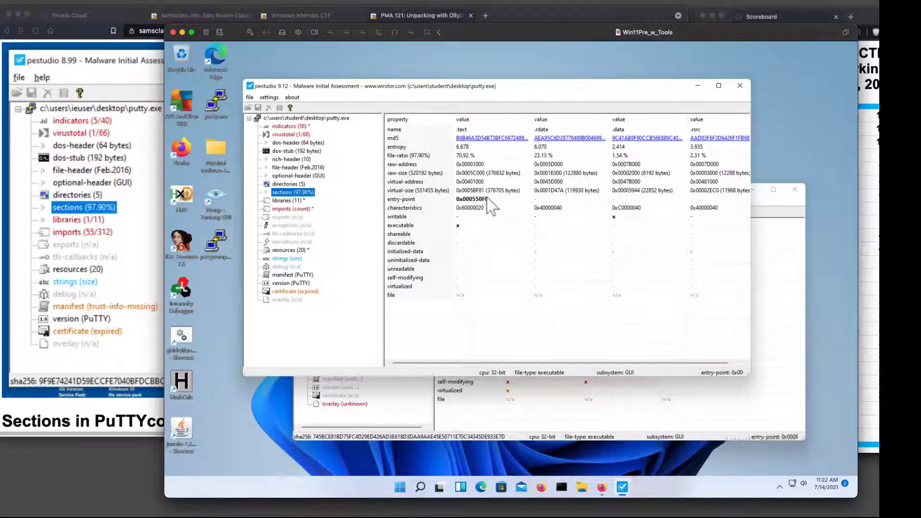
Find the Imports in PuTTY instructions on the PMA 121 page and display putty.exe's imports in pestudio.
scroll(55, 223, "down", 2)
left_click(57, 232)
scroll(59, 261, "down", 15)
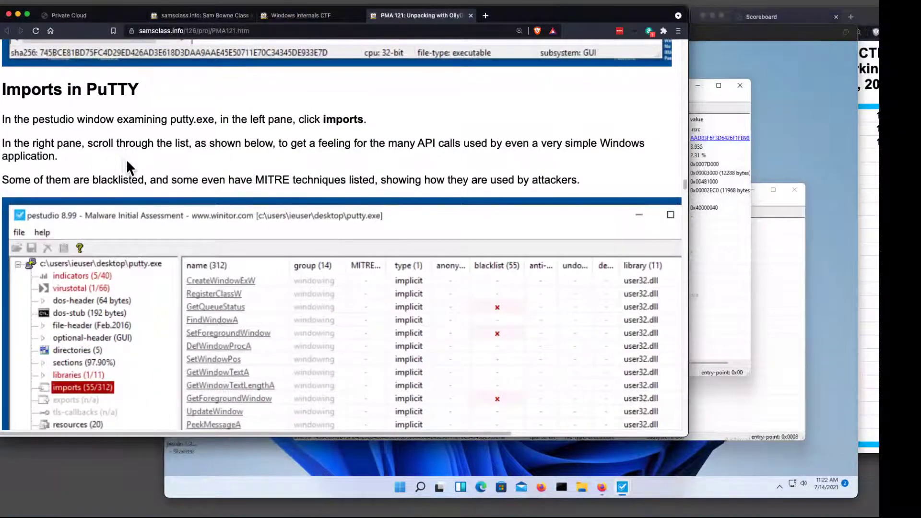
scroll(125, 163, "down", 1)
scroll(125, 166, "down", 1)
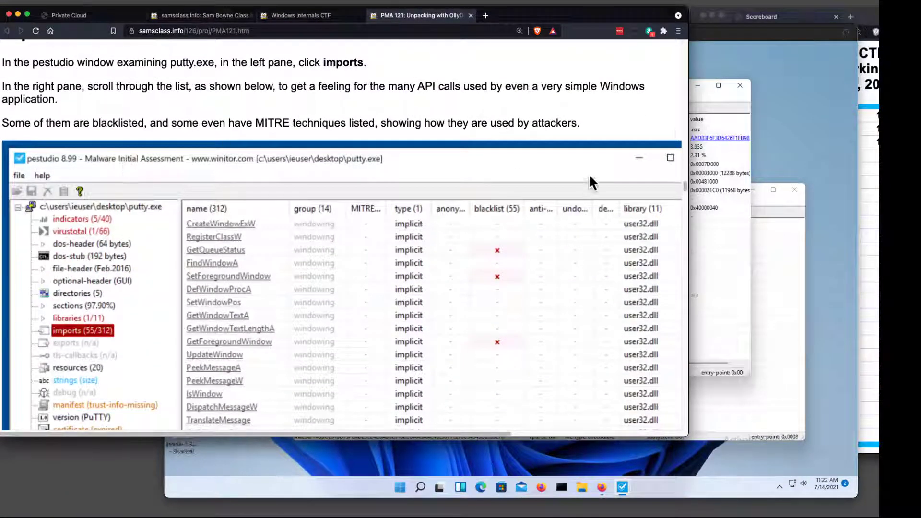
left_click(721, 100)
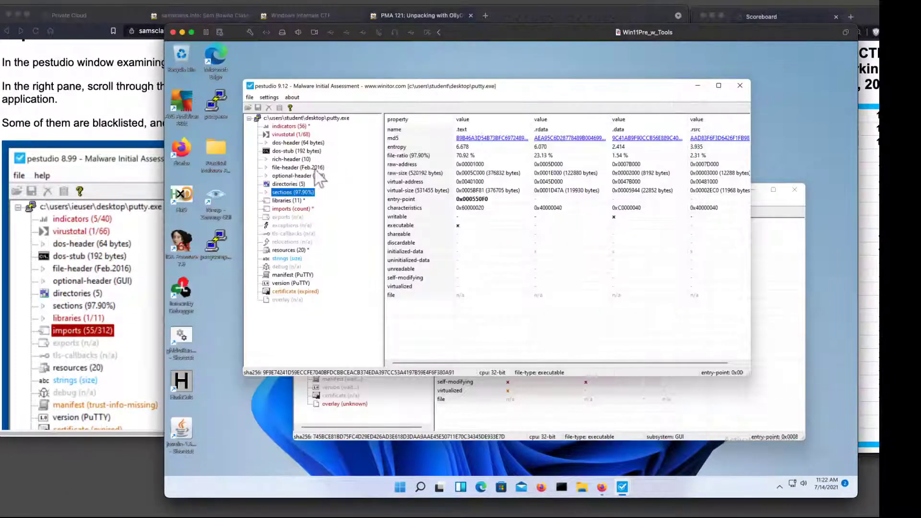
left_click(292, 210)
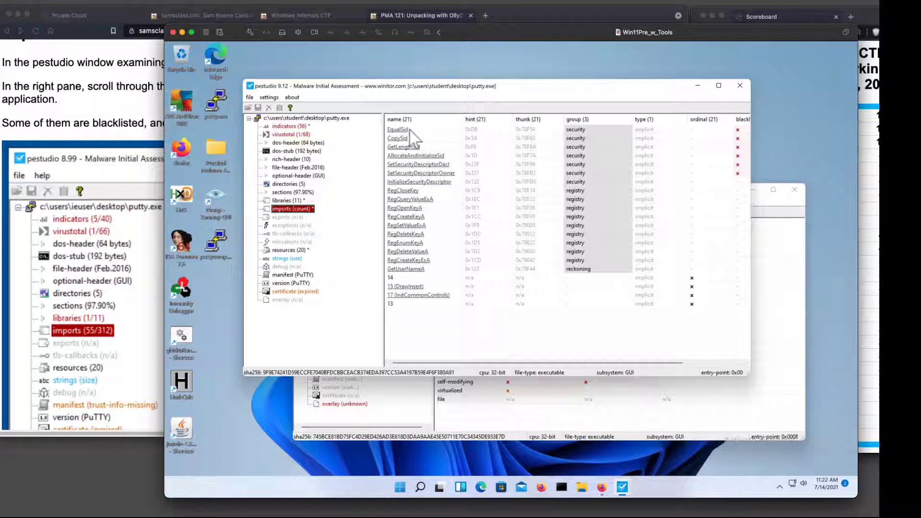
Check the imports instructions on the PMA 121 page and widen the putty.exe pestudio window to show the blacklist and library columns.
left_click(90, 82)
scroll(230, 211, "down", 5)
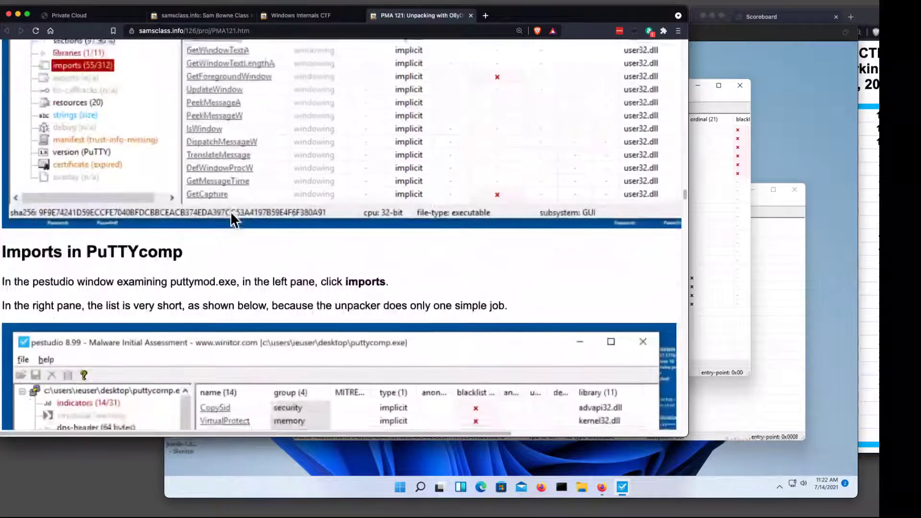
scroll(231, 211, "up", 5)
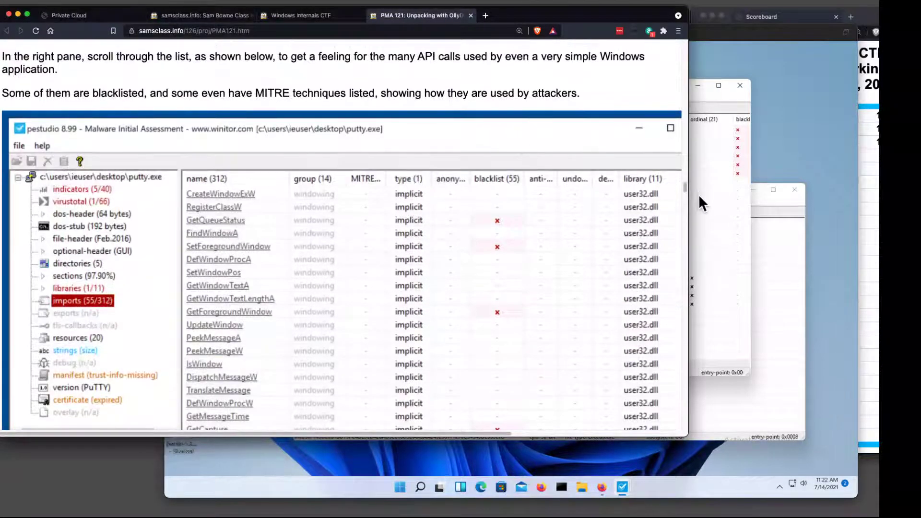
left_click(699, 194)
left_click_drag(752, 139, 828, 139)
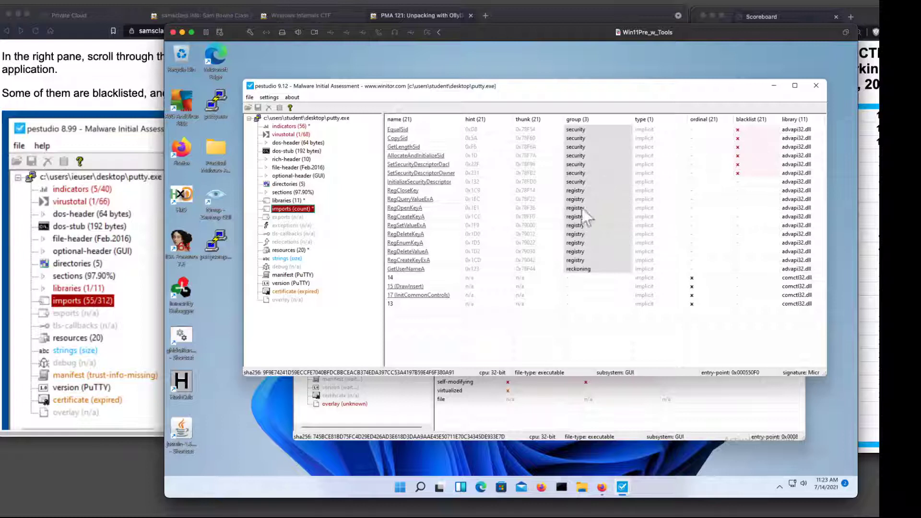
Display puttycomp.exe's imports in its pestudio window and compare them with the imports of putty.exe.
left_click(485, 430)
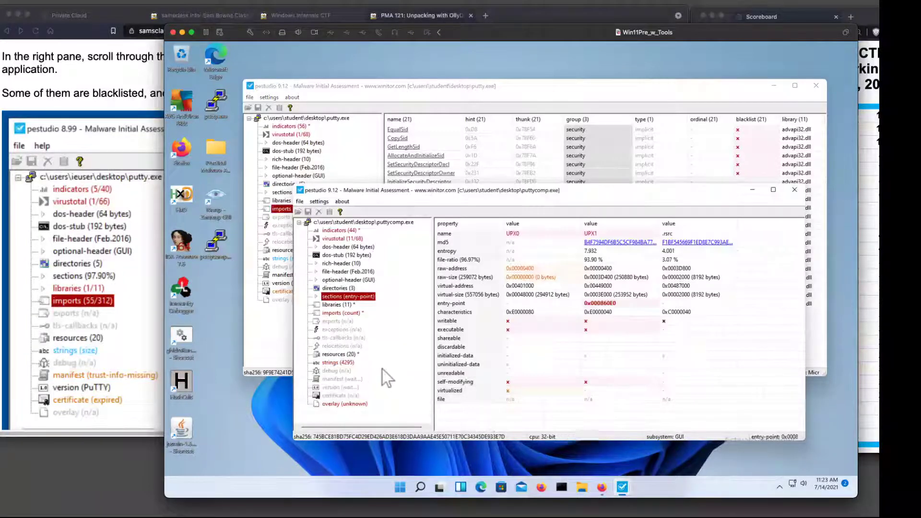
left_click(330, 314)
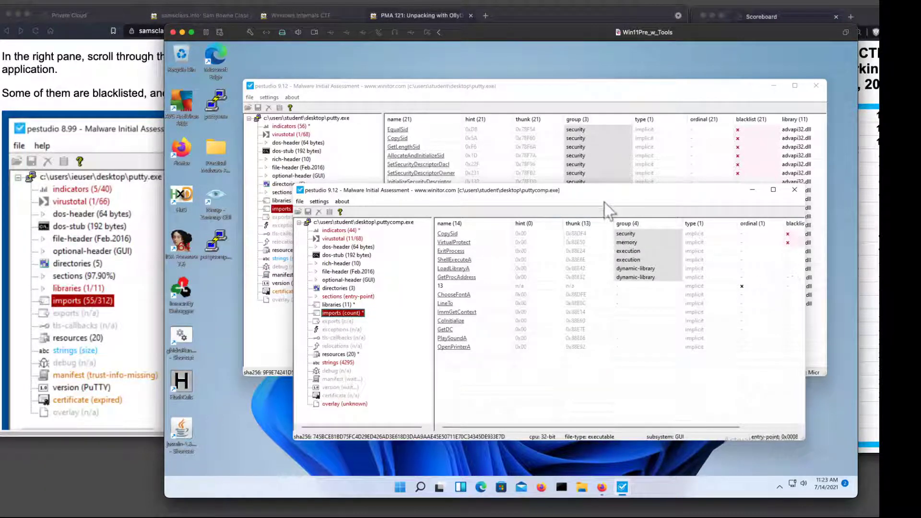
left_click_drag(605, 192, 658, 196)
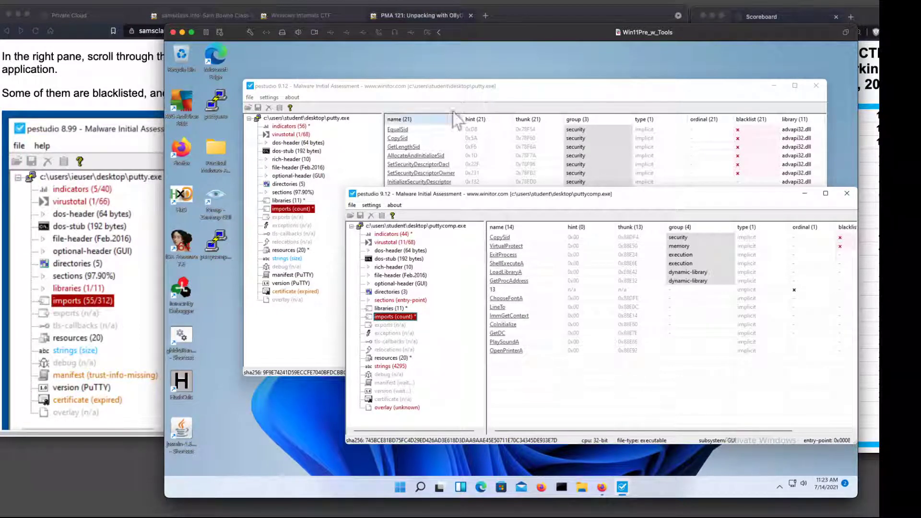
left_click(467, 96)
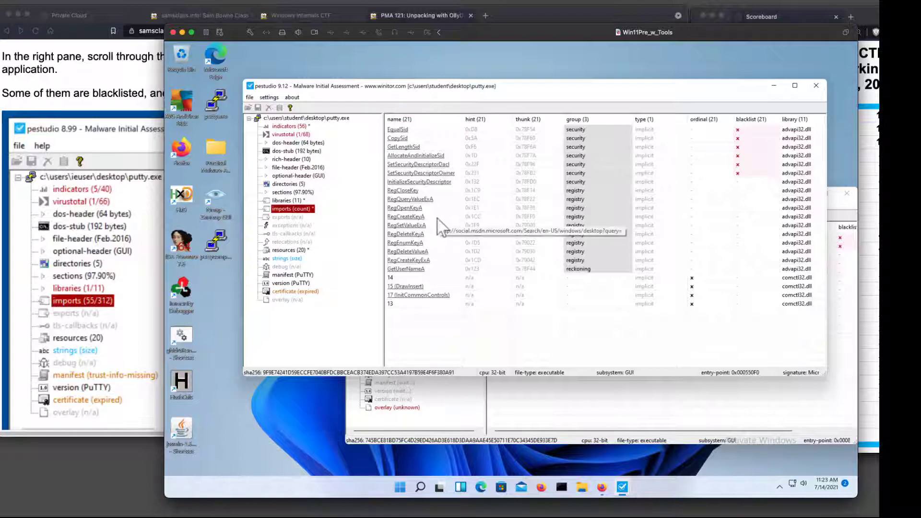
Read the PMA 121 page from the Entry Point challenge for Lab01-02.exe through the Getting OllyDbg section.
left_click(85, 106)
scroll(168, 173, "down", 10)
scroll(173, 180, "down", 15)
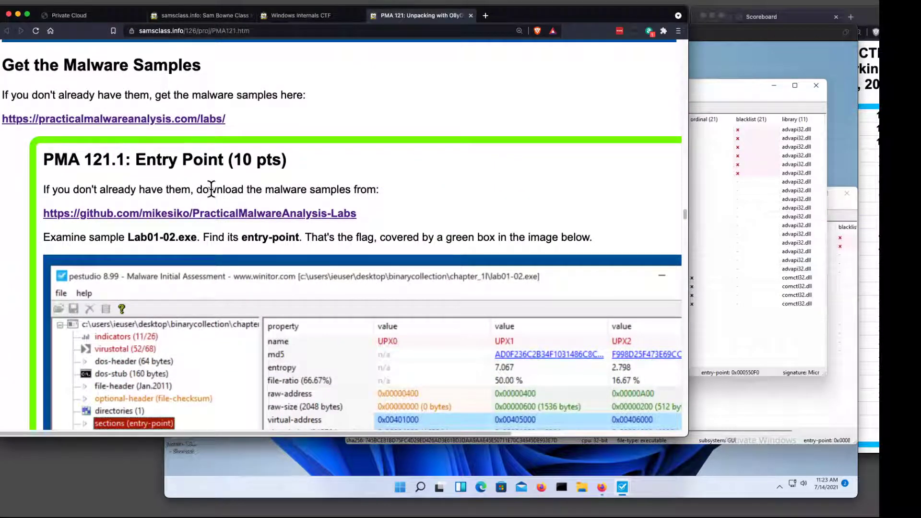
scroll(212, 188, "down", 5)
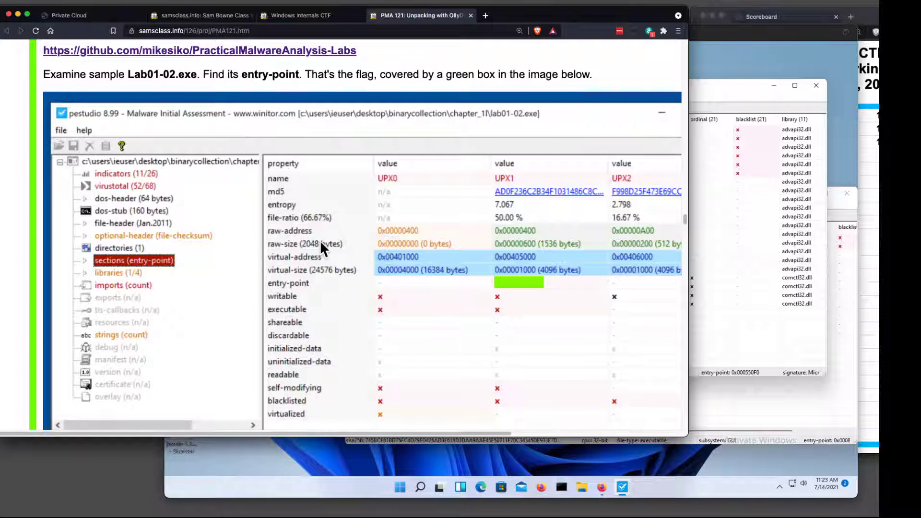
scroll(321, 241, "down", 10)
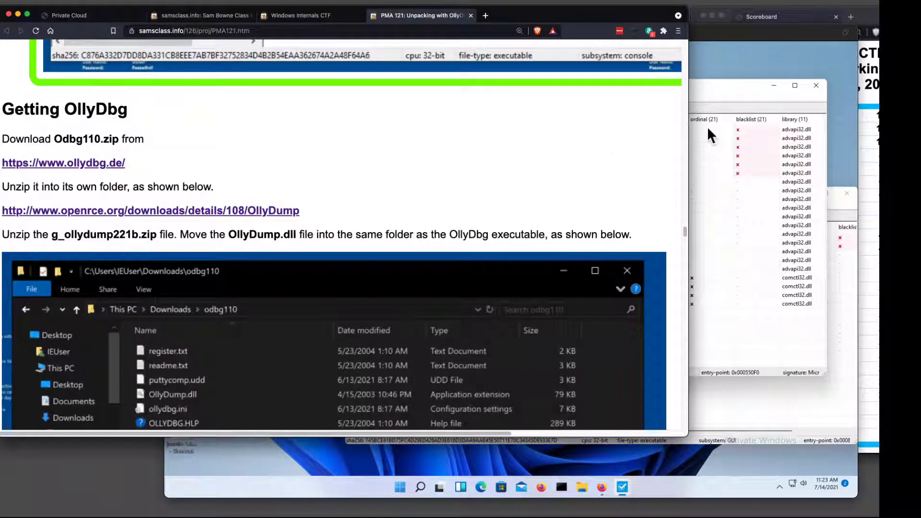
Close both pestudio windows in the Windows 11 virtual machine.
left_click(724, 81)
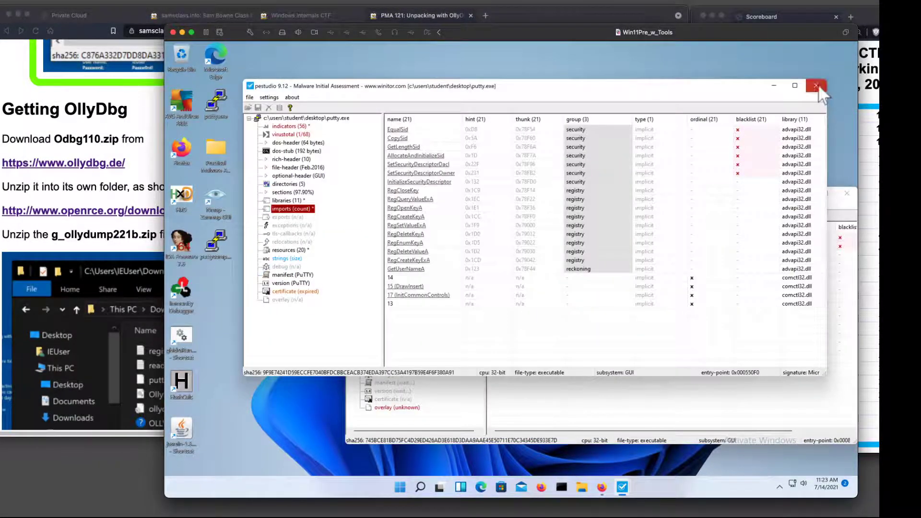
left_click(817, 85)
left_click(846, 193)
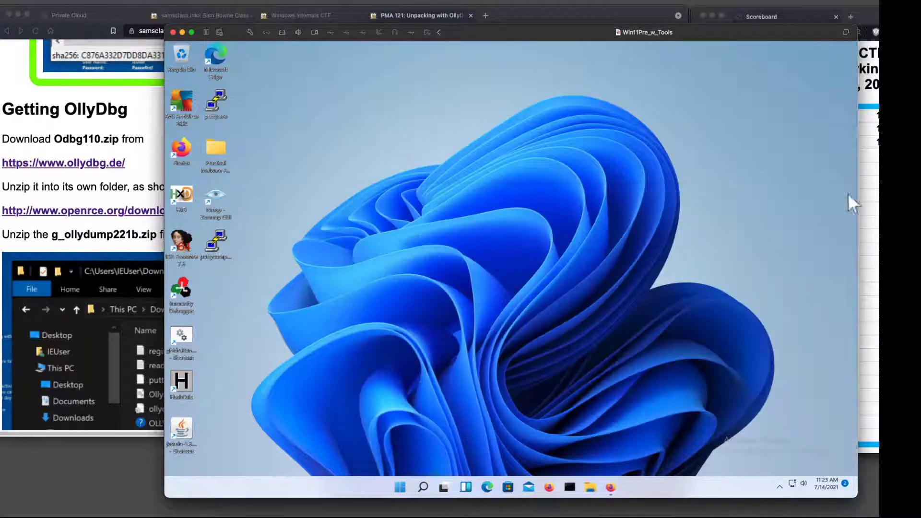
Search Windows for OllyDbg, launch it past the administrative rights warning and maximize its CPU window.
left_click(430, 488)
type("olly")
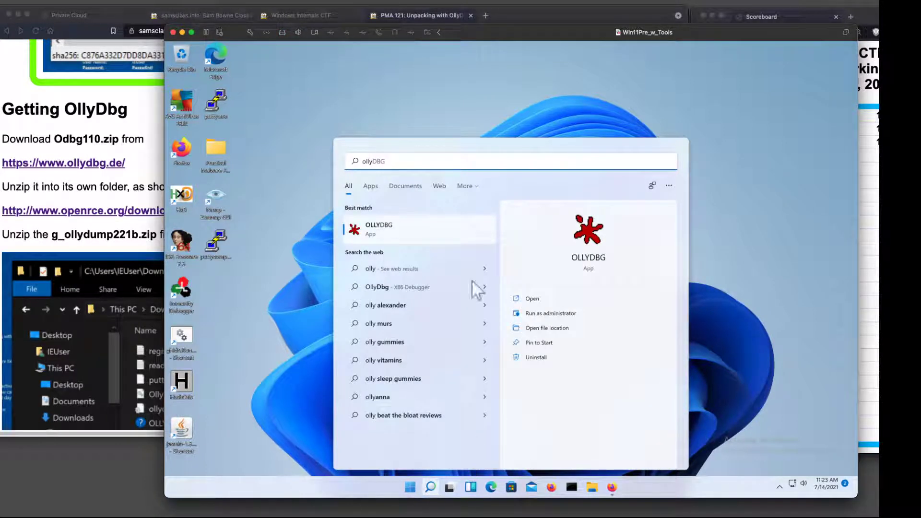
left_click(380, 229)
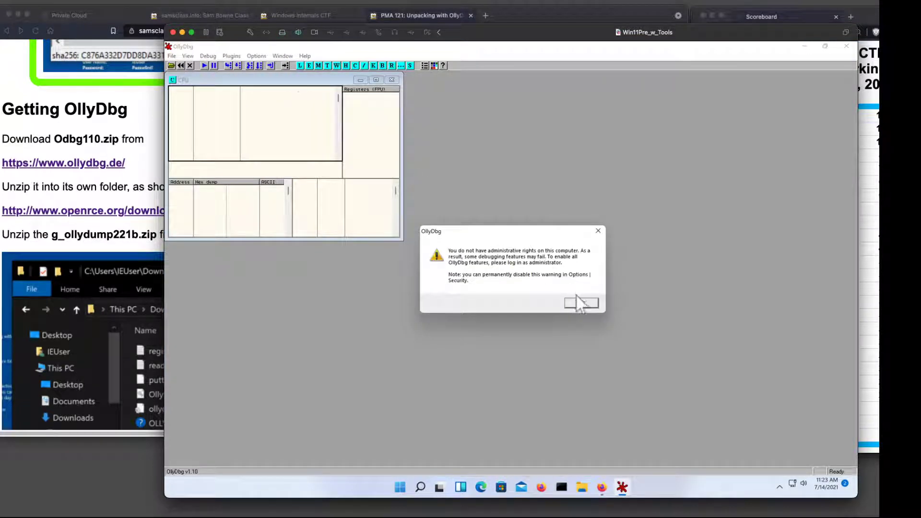
left_click(581, 303)
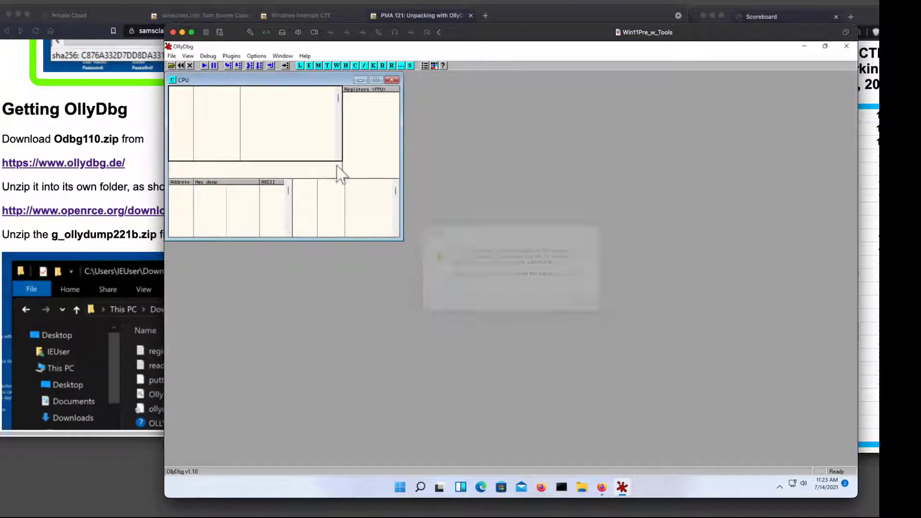
double_click(297, 81)
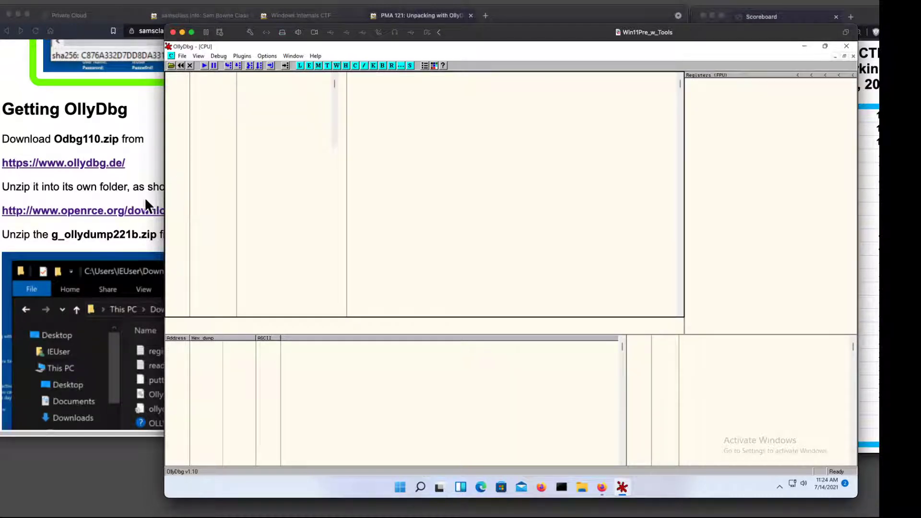
Consult the Examining PuTTY and PuTTYcomp with OllyDbg instructions and open putty.exe from the Desktop in OllyDbg.
left_click(138, 228)
scroll(183, 223, "down", 8)
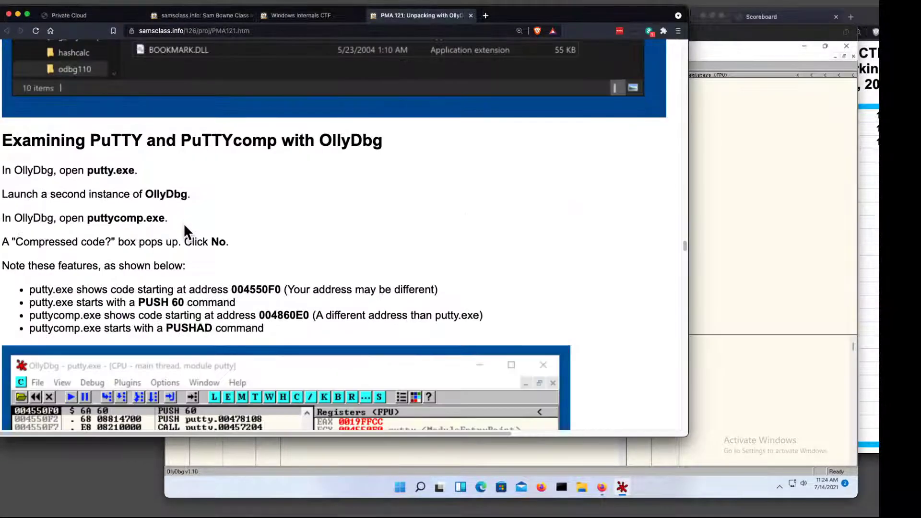
left_click(733, 220)
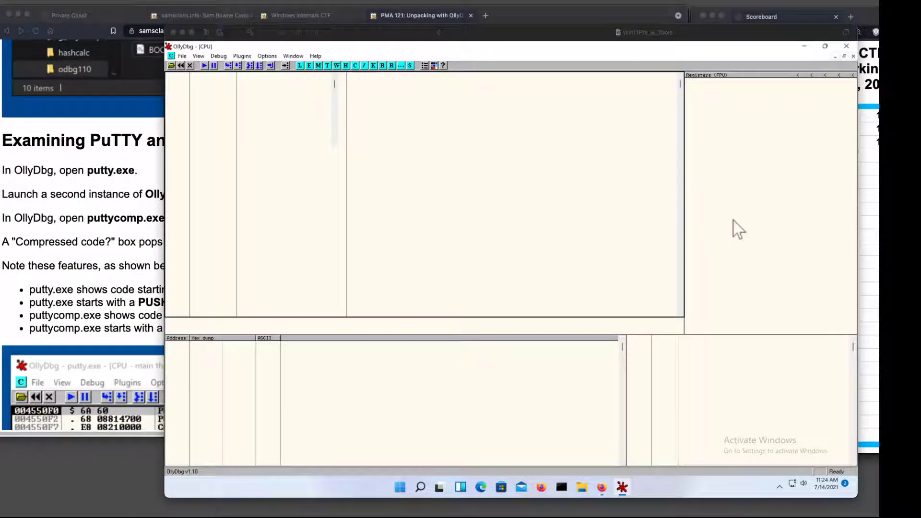
left_click(171, 66)
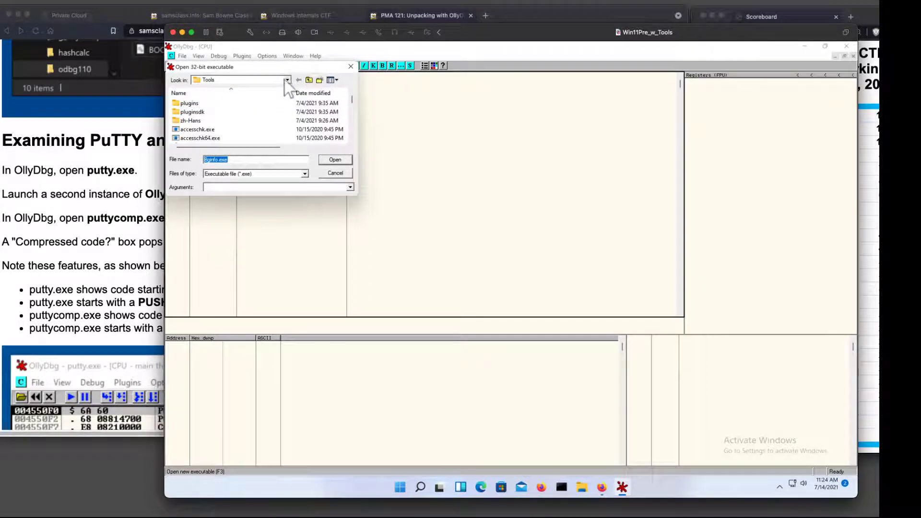
left_click(287, 80)
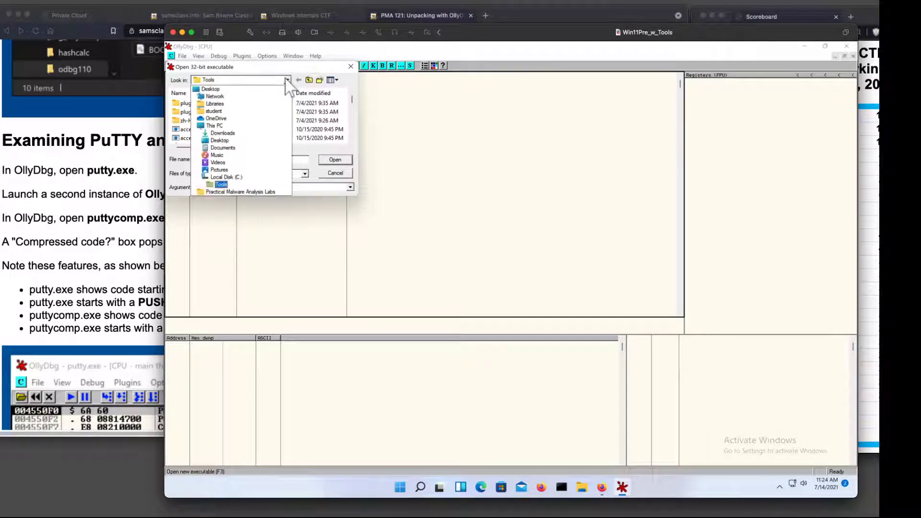
left_click(255, 91)
scroll(264, 133, "down", 5)
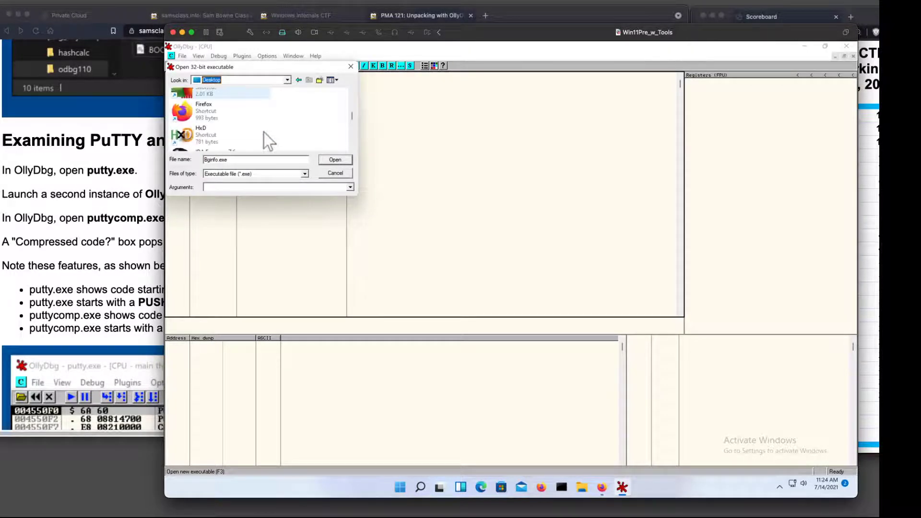
scroll(263, 132, "down", 3)
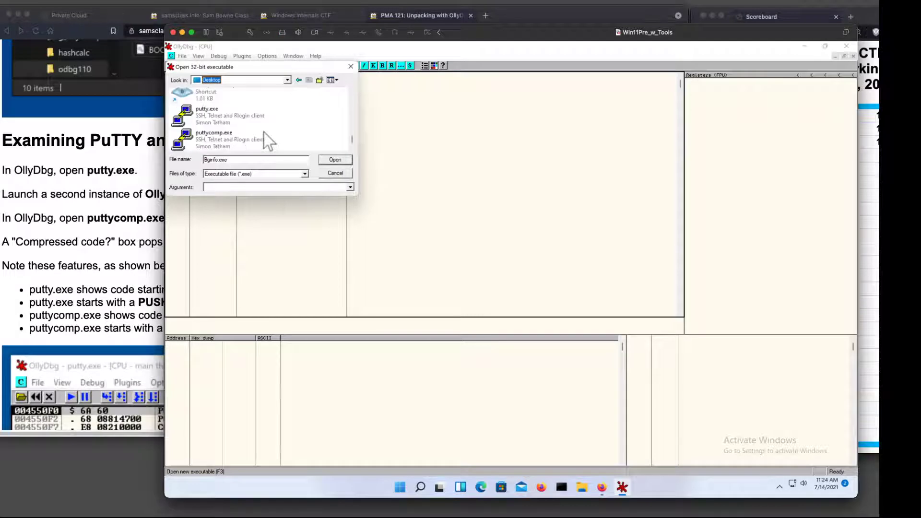
double_click(235, 119)
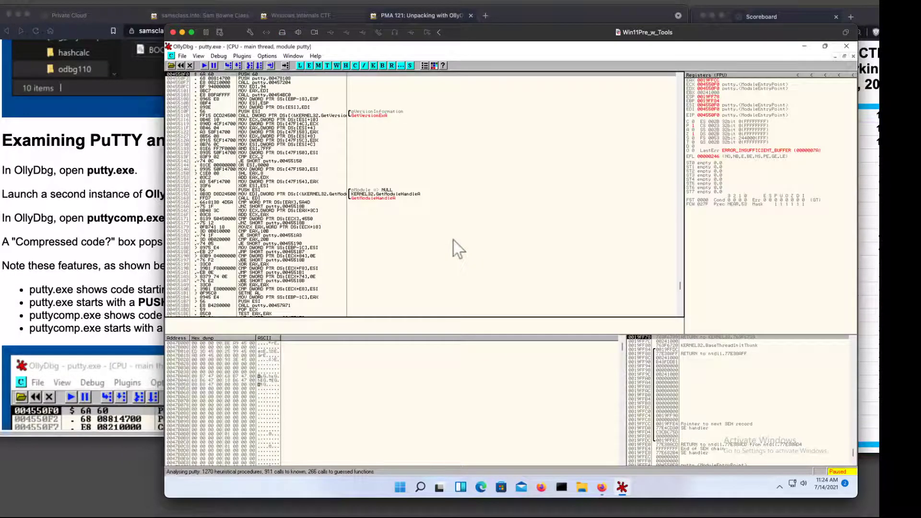
Change OllyDbg's Terminal 6 display font to Lucida Console, Bold, size 14.
left_click(263, 55)
left_click(271, 67)
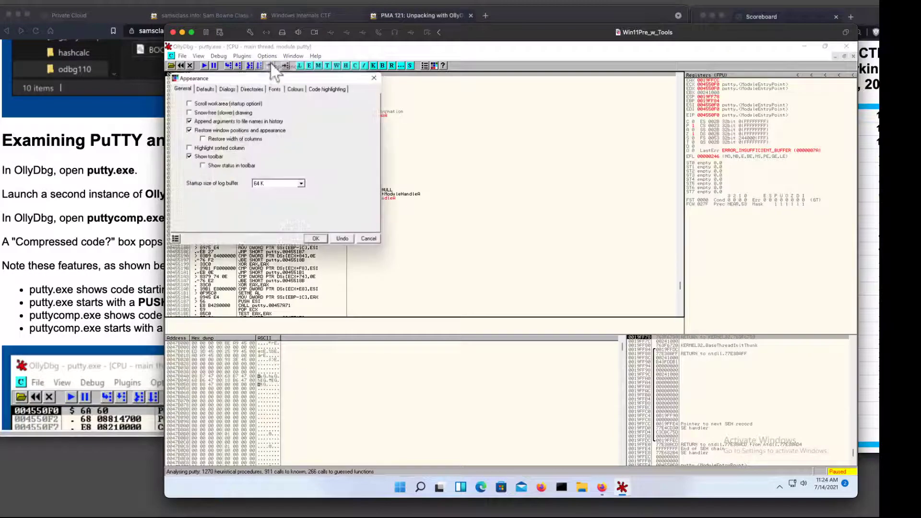
left_click(276, 89)
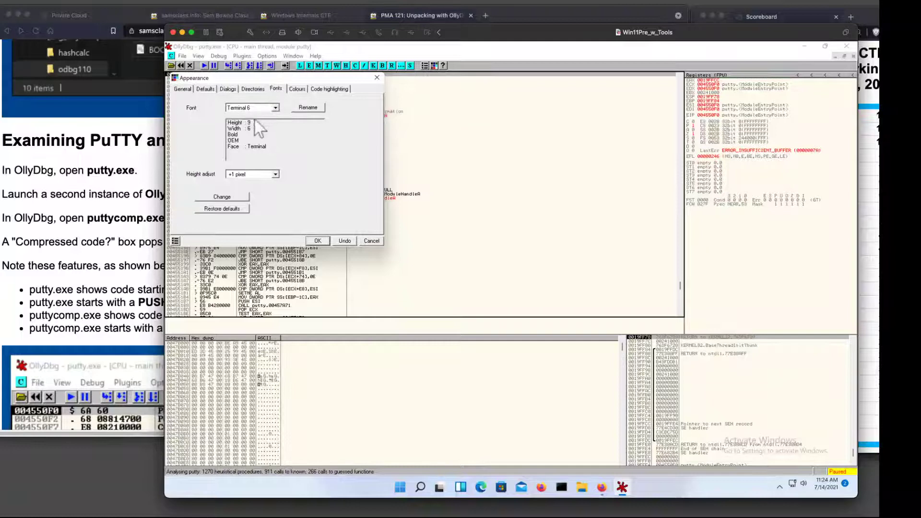
left_click(234, 196)
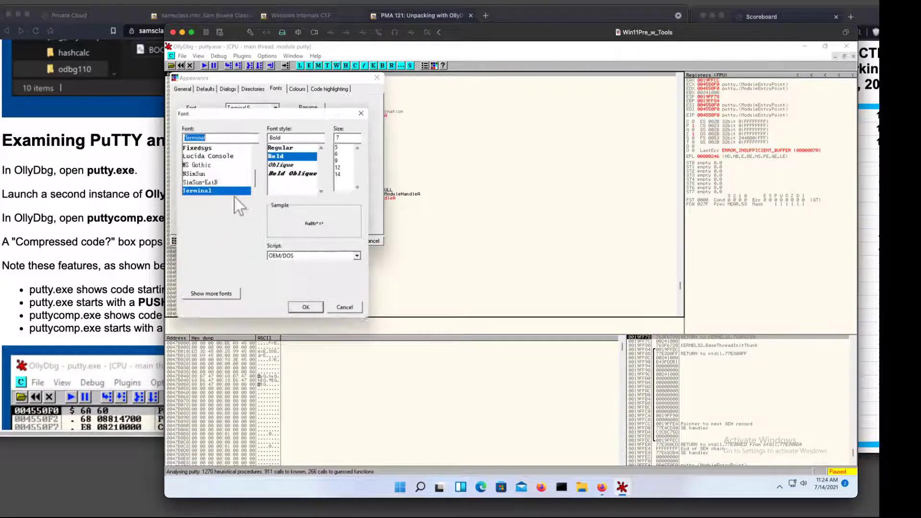
scroll(240, 181, "up", 3)
scroll(225, 185, "down", 3)
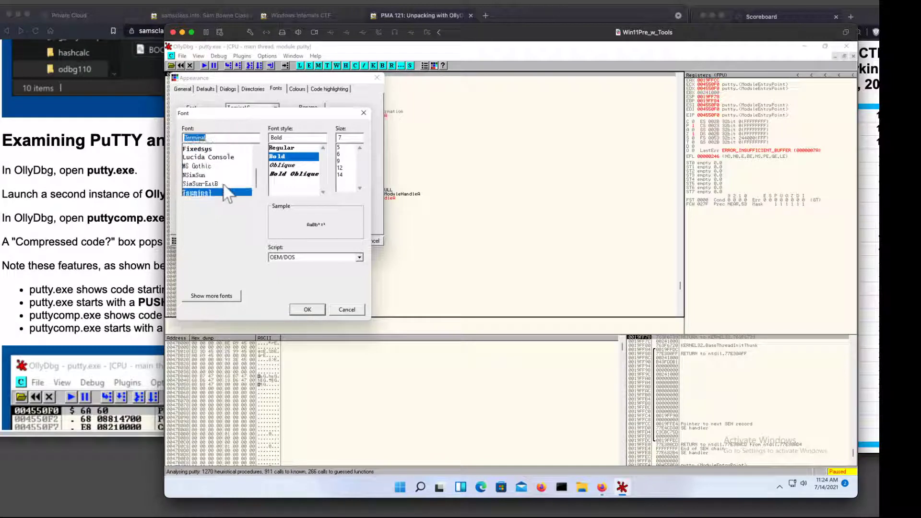
left_click(215, 157)
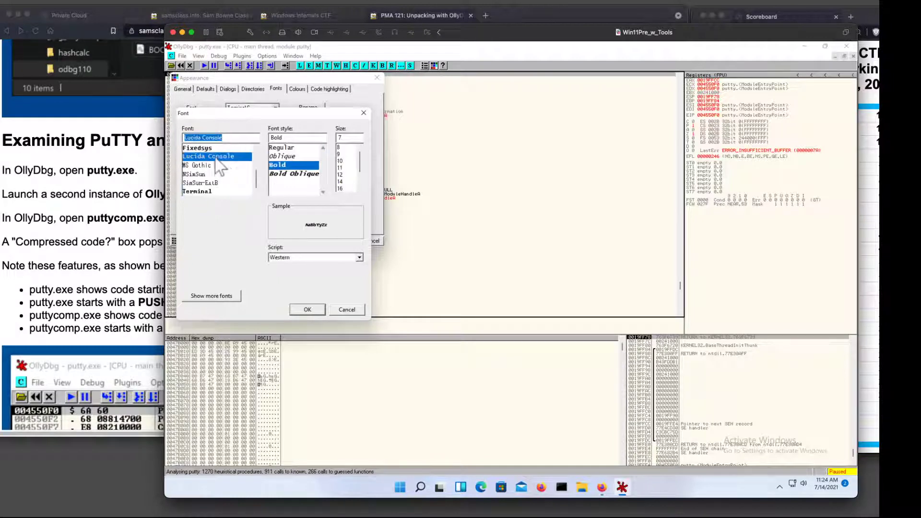
left_click(343, 183)
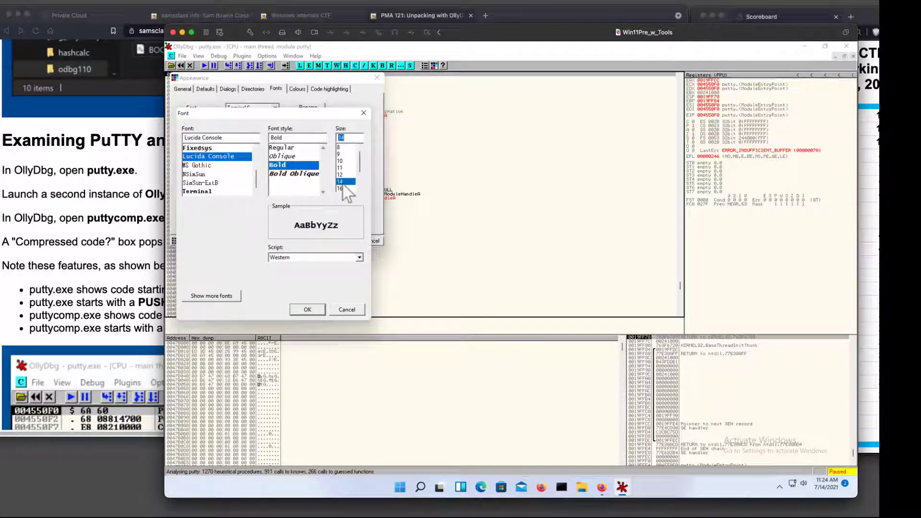
left_click(306, 309)
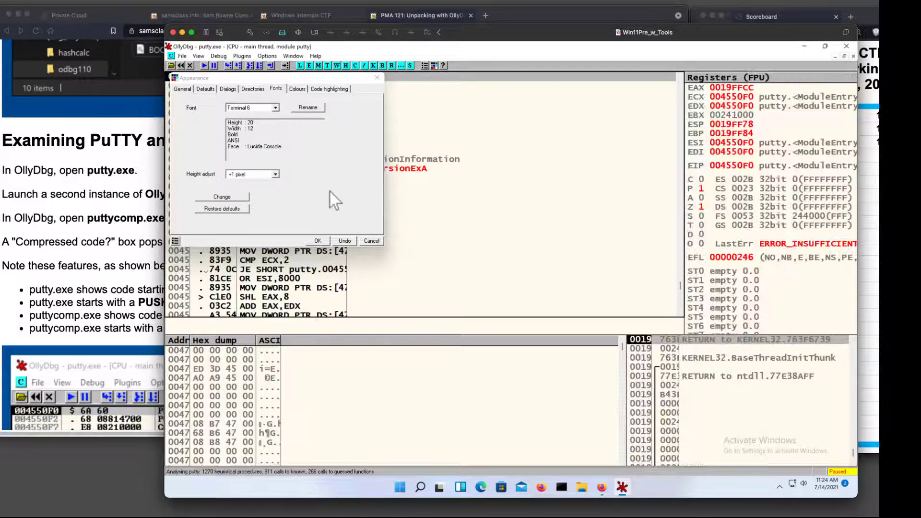
left_click(318, 241)
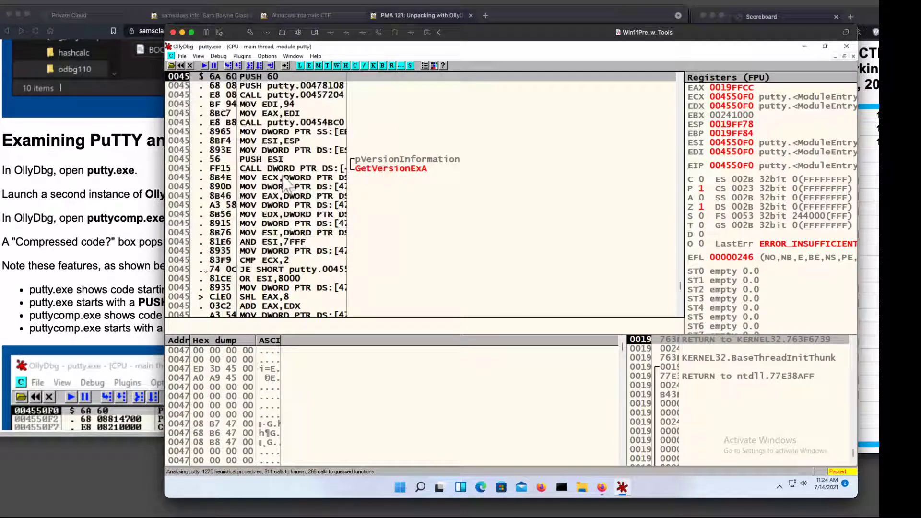
Widen the columns of the disassembly and memory dump panes so addresses, hex bytes, instructions and ASCII text fit.
left_click_drag(192, 82, 222, 76)
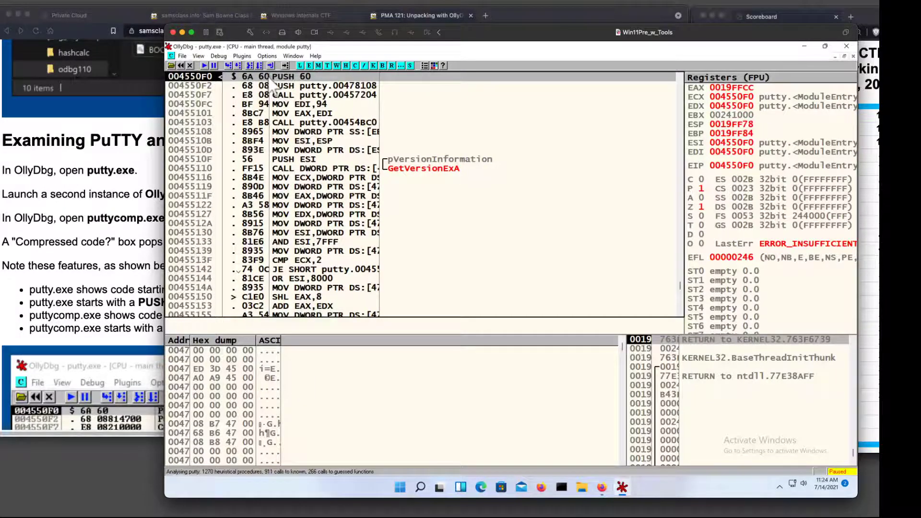
left_click_drag(271, 77, 326, 77)
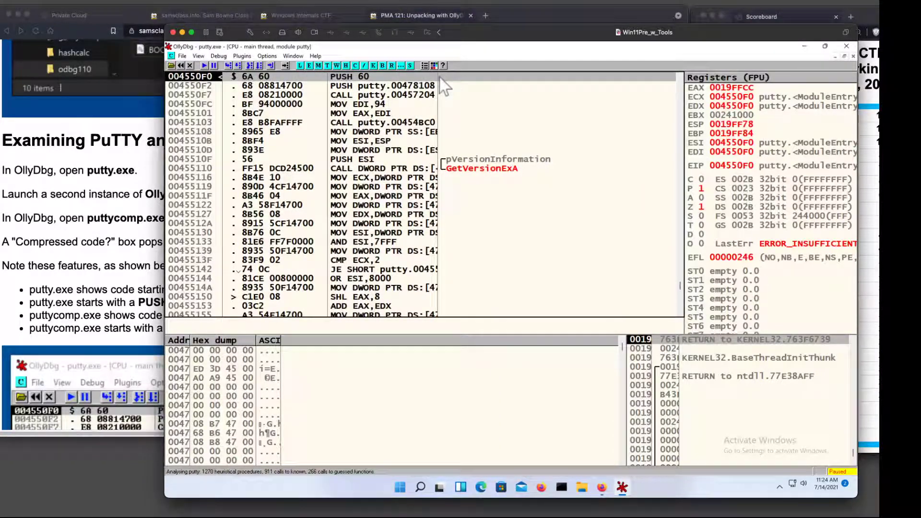
left_click_drag(439, 76, 473, 76)
left_click_drag(501, 77, 535, 77)
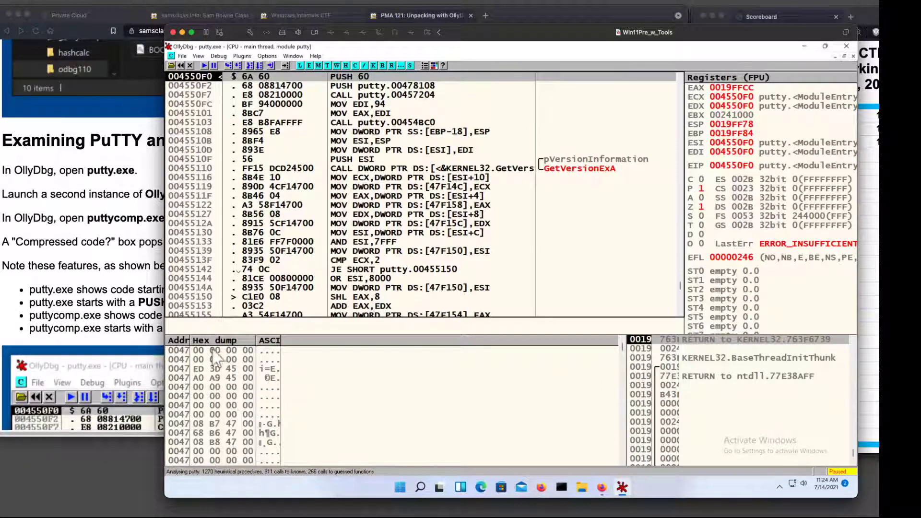
left_click_drag(190, 340, 231, 336)
left_click_drag(297, 338, 444, 339)
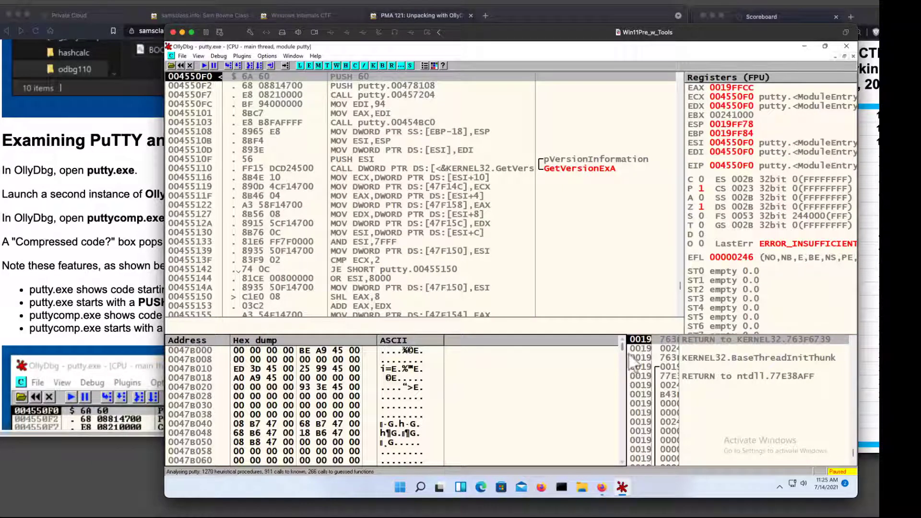
Widen the stack pane of putty.exe's CPU window so stack addresses, values and comments fit.
left_click_drag(624, 355, 658, 340)
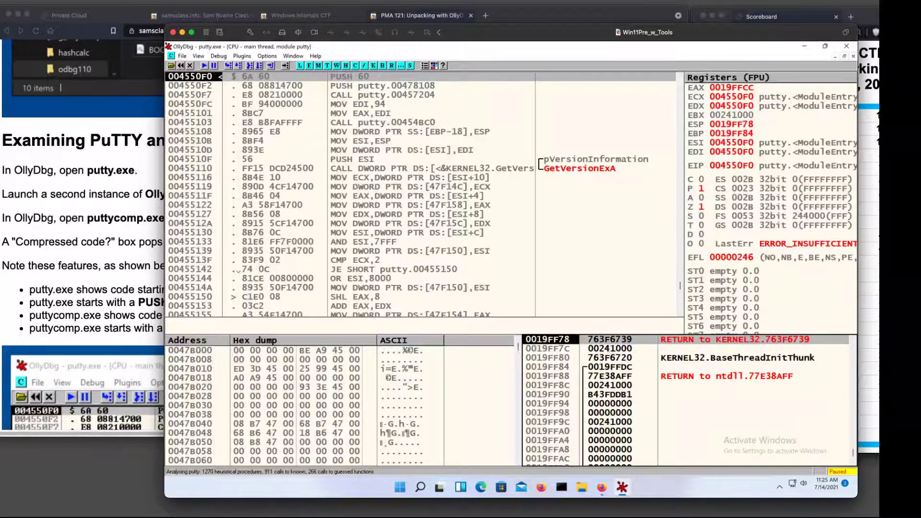
left_click(250, 86)
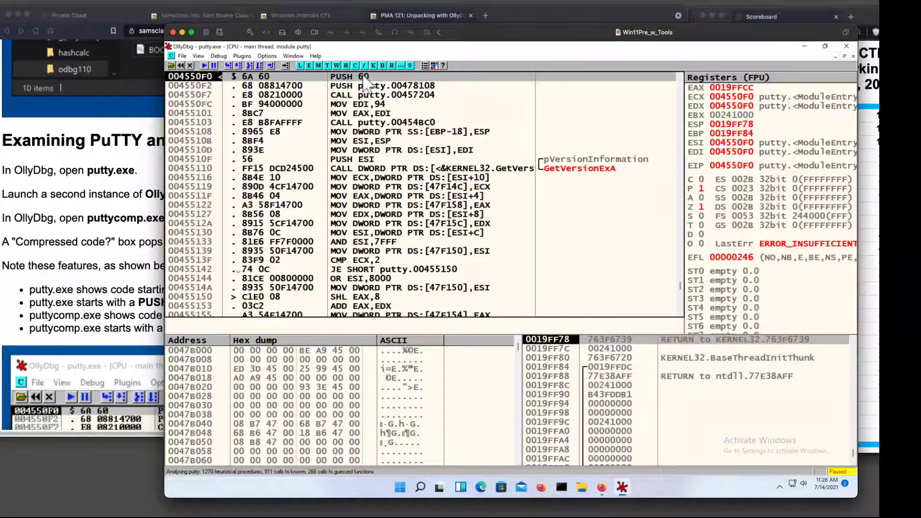
Consult the Memory Maps instructions, open putty.exe's memory map maximized and select the putty PE header row.
left_click(137, 194)
scroll(139, 196, "down", 10)
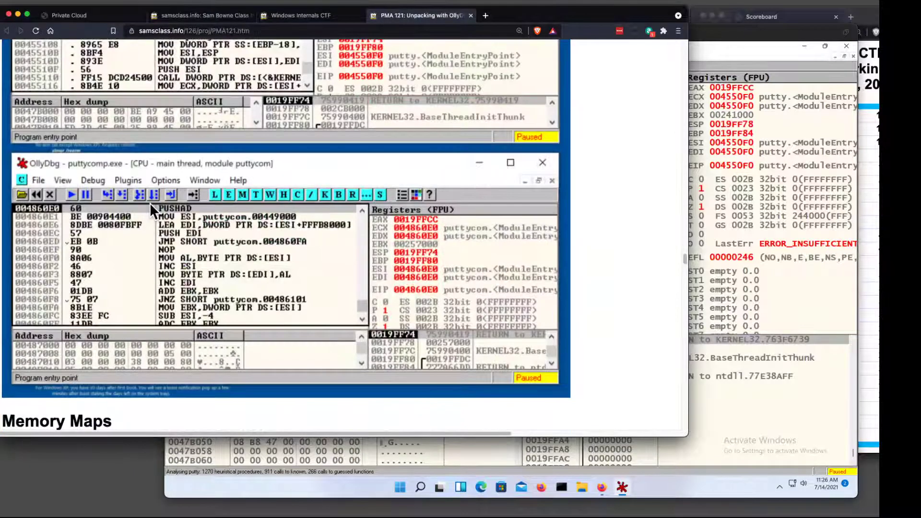
scroll(151, 202, "down", 4)
left_click(721, 61)
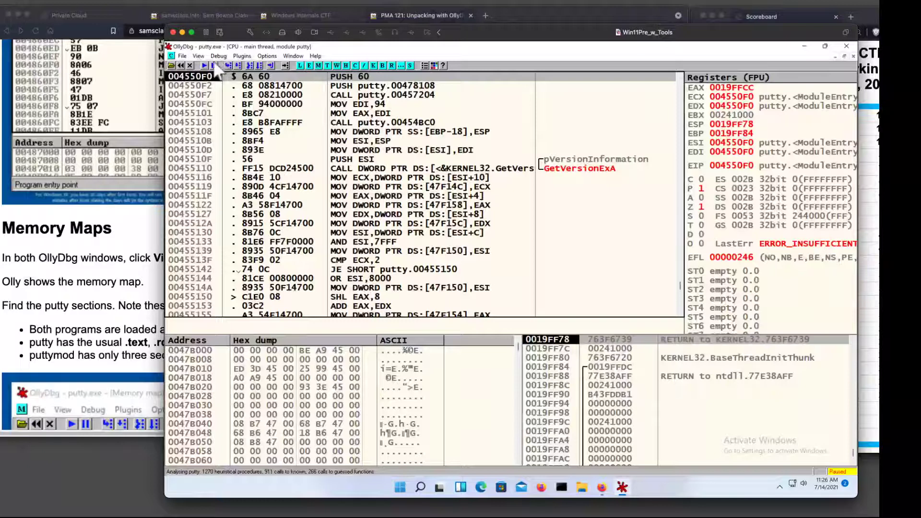
left_click(199, 56)
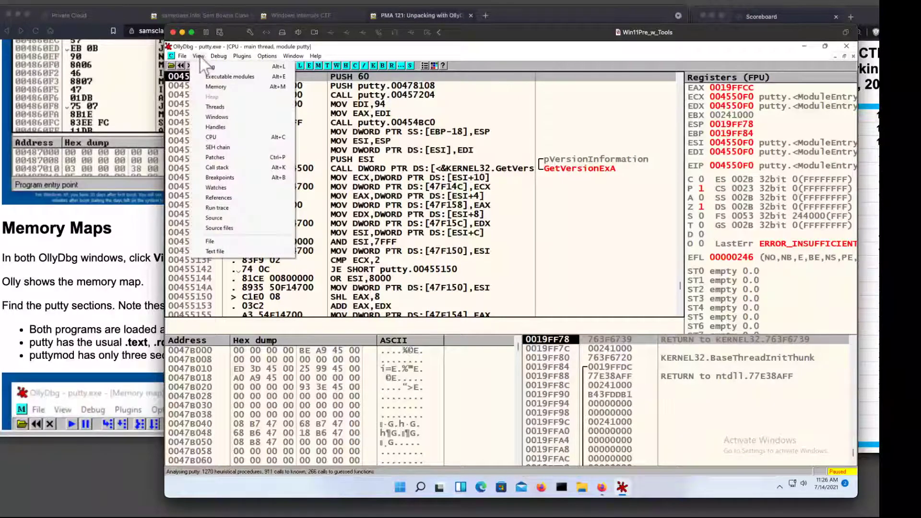
left_click(215, 87)
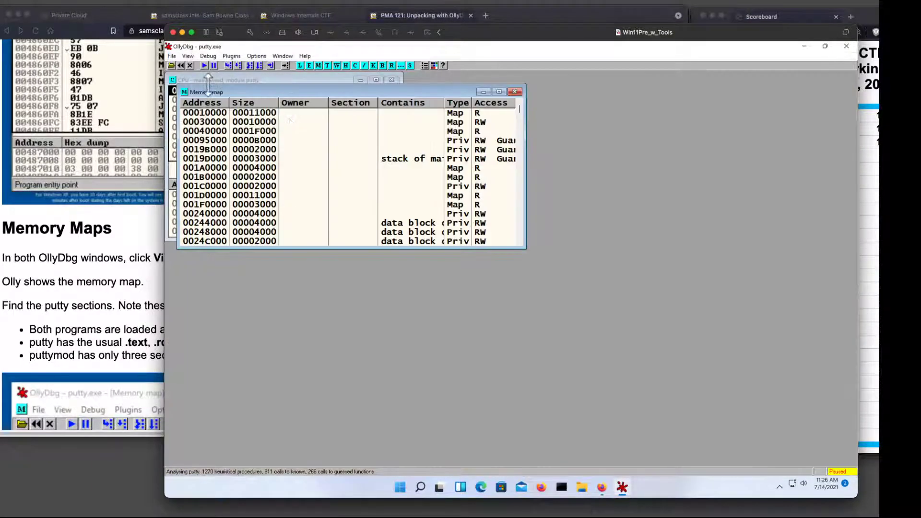
double_click(272, 90)
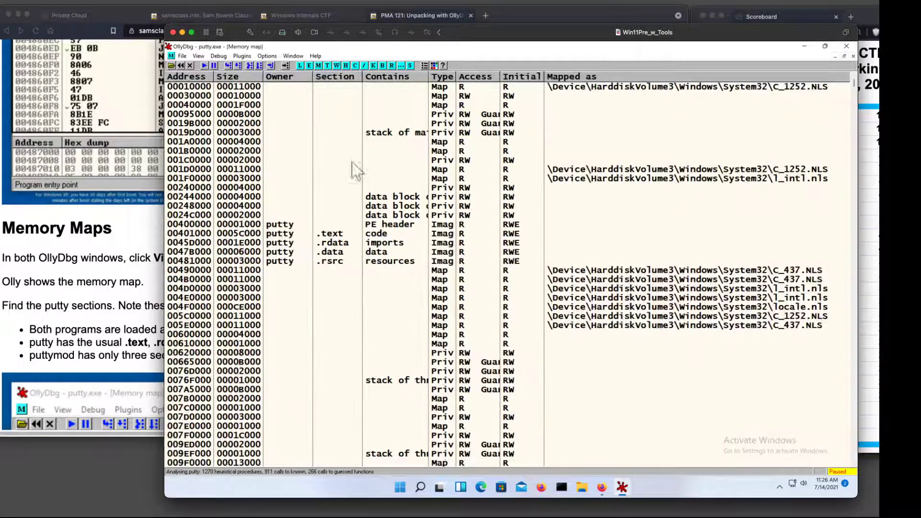
left_click(291, 224)
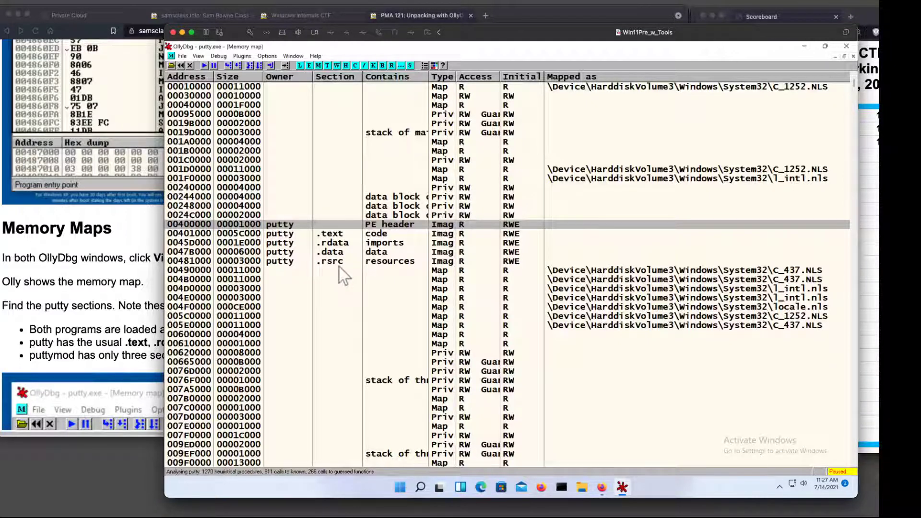
Check the Memory Maps notes, launch a second OllyDbg instance past the administrative rights warning and maximize its CPU window.
left_click(126, 277)
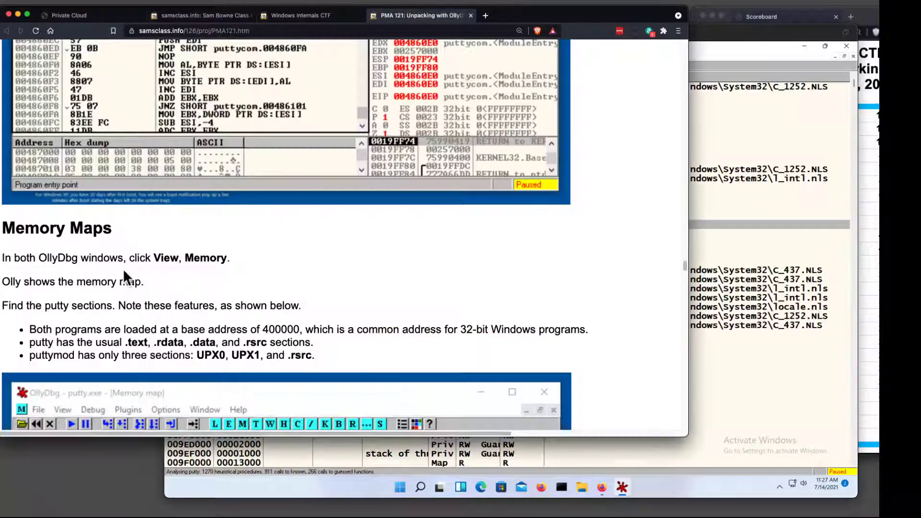
scroll(205, 280, "down", 3)
left_click(736, 213)
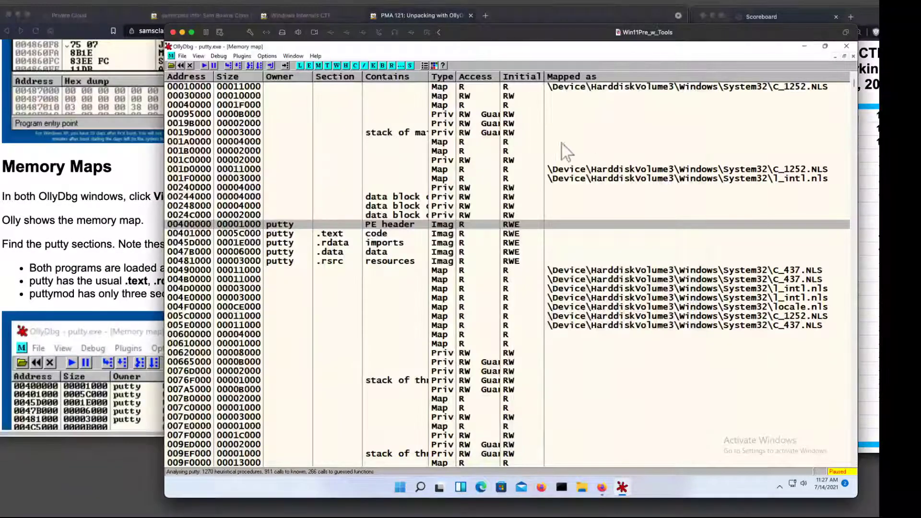
right_click(624, 486)
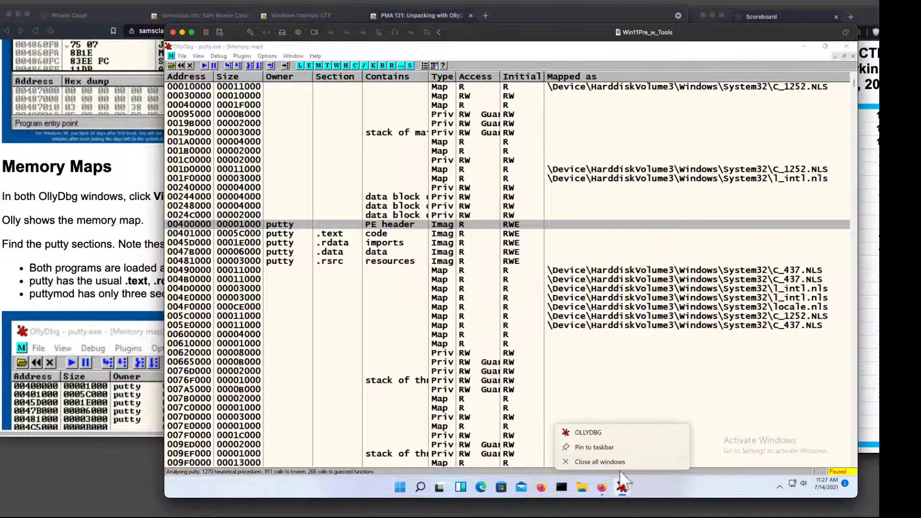
left_click(616, 433)
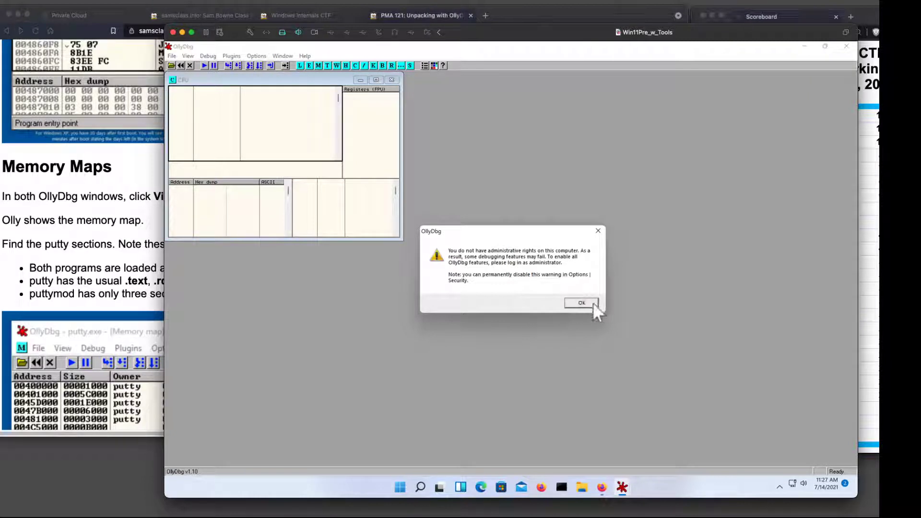
left_click(581, 302)
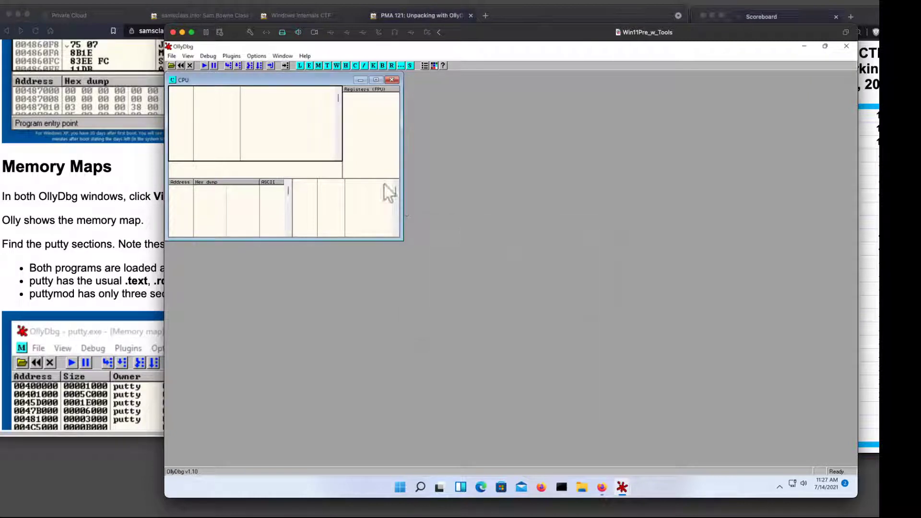
double_click(260, 80)
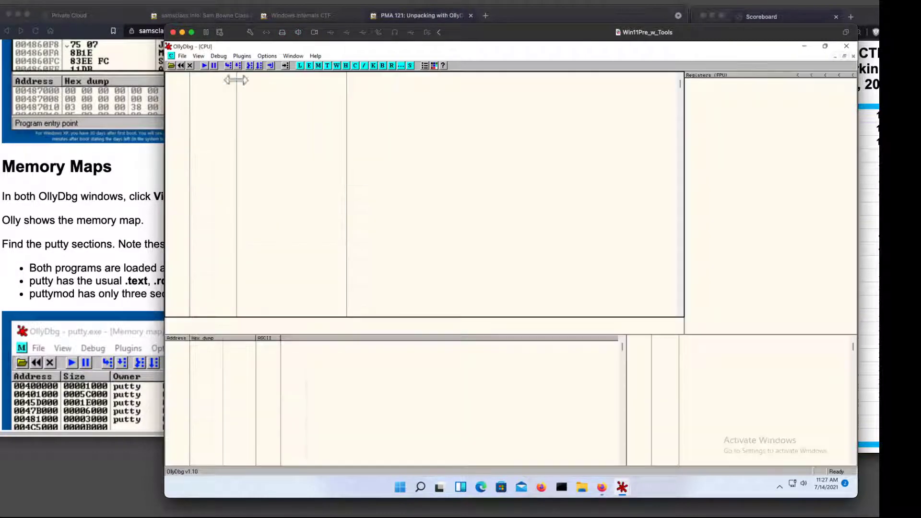
Open putty.exe from the Desktop in the second OllyDbg instance.
left_click(172, 65)
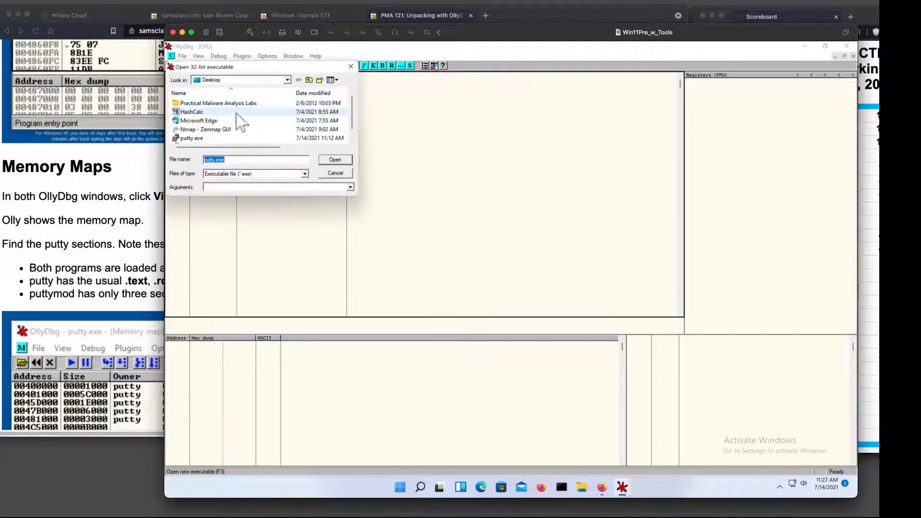
left_click(289, 80)
left_click(288, 80)
left_click(281, 97)
scroll(244, 122, "down", 1)
double_click(215, 130)
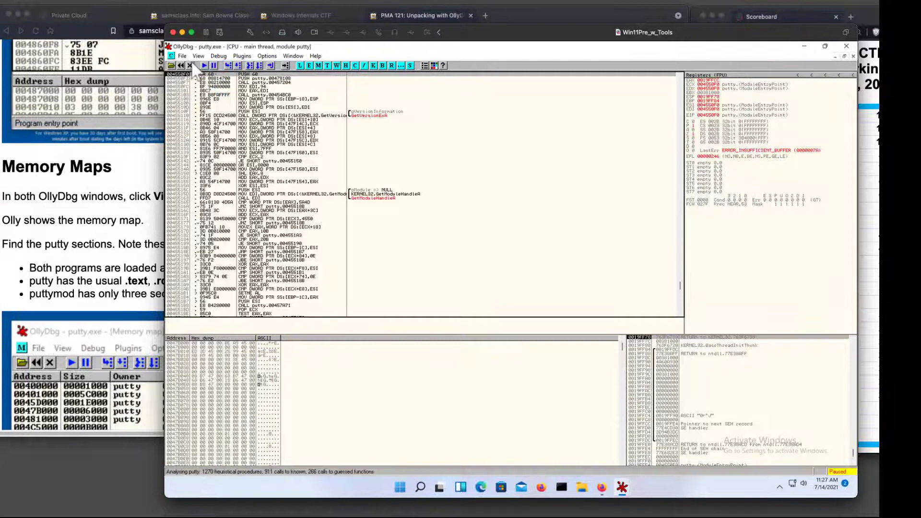
Change the second OllyDbg instance's Terminal 6 font to Lucida Console, Bold, size 14.
left_click(264, 57)
left_click(272, 68)
left_click(253, 89)
left_click(276, 89)
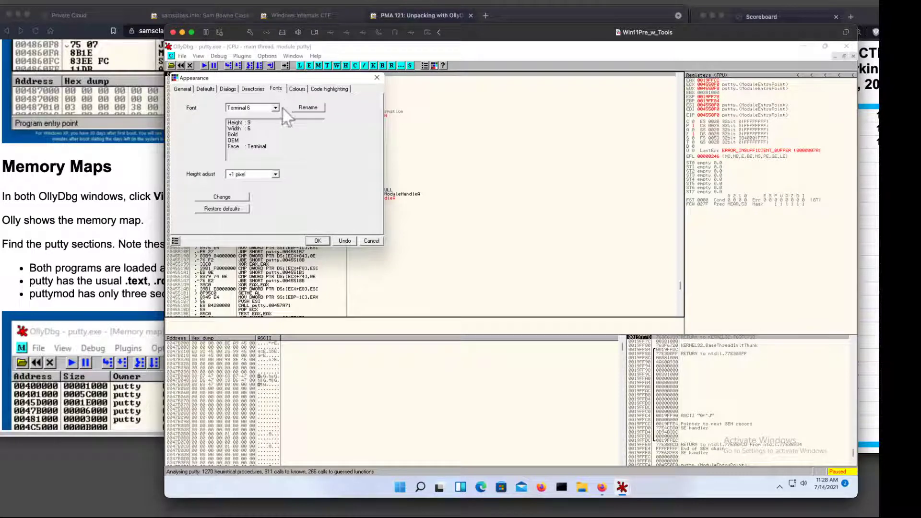
left_click(238, 197)
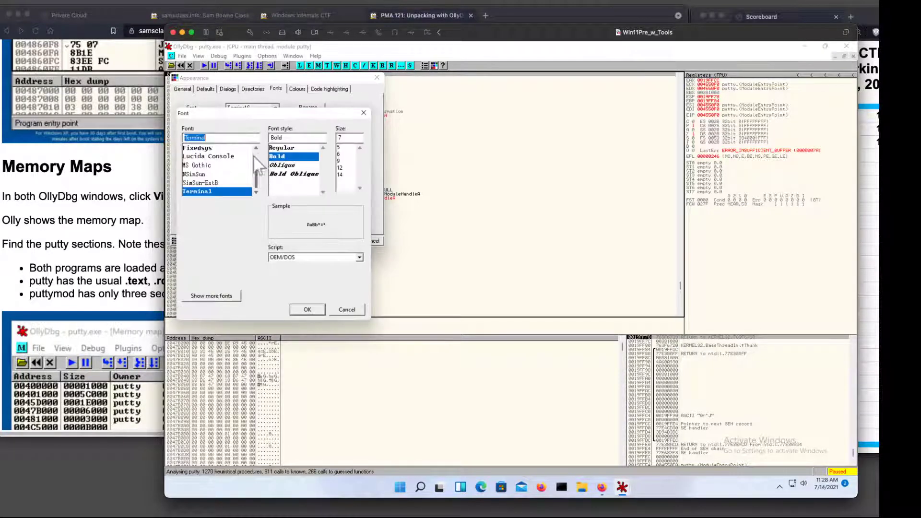
left_click(224, 157)
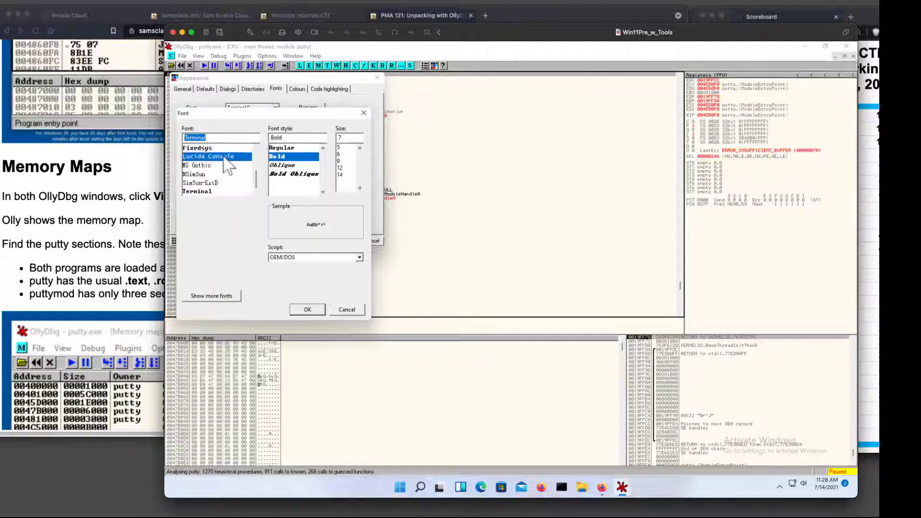
left_click(340, 182)
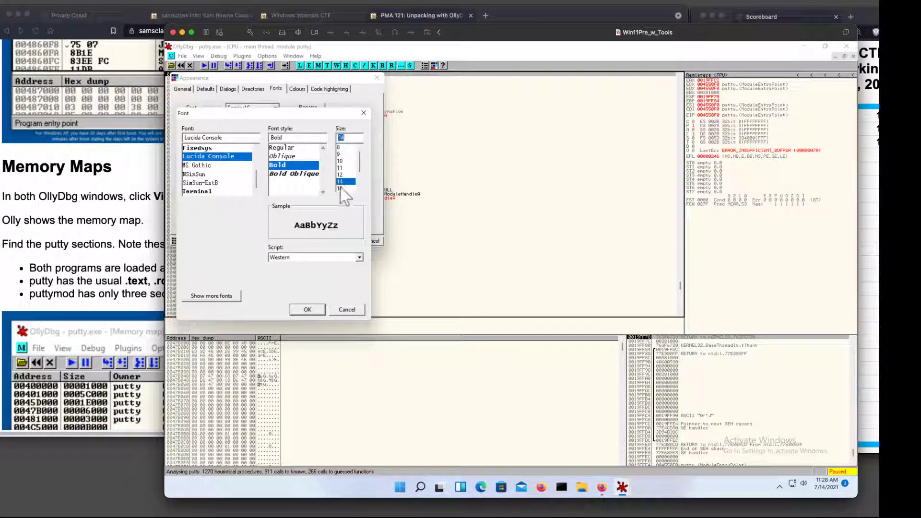
left_click(312, 309)
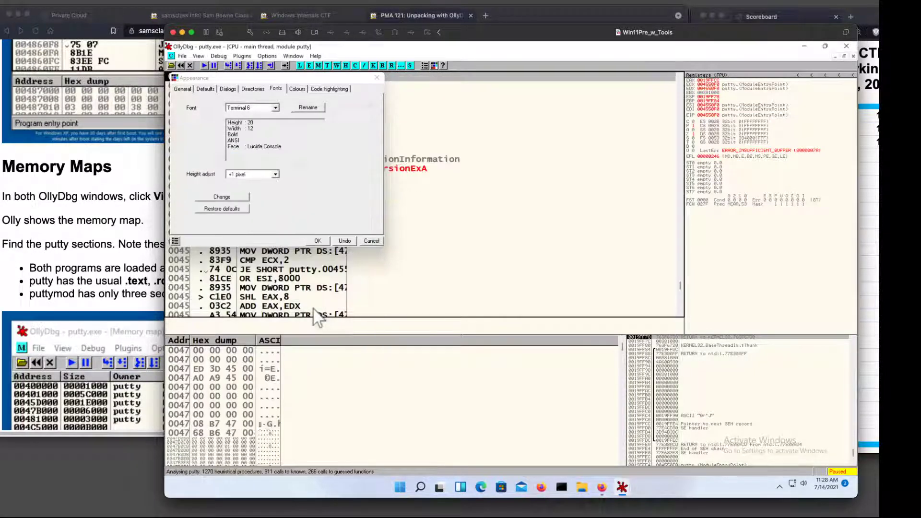
left_click(318, 241)
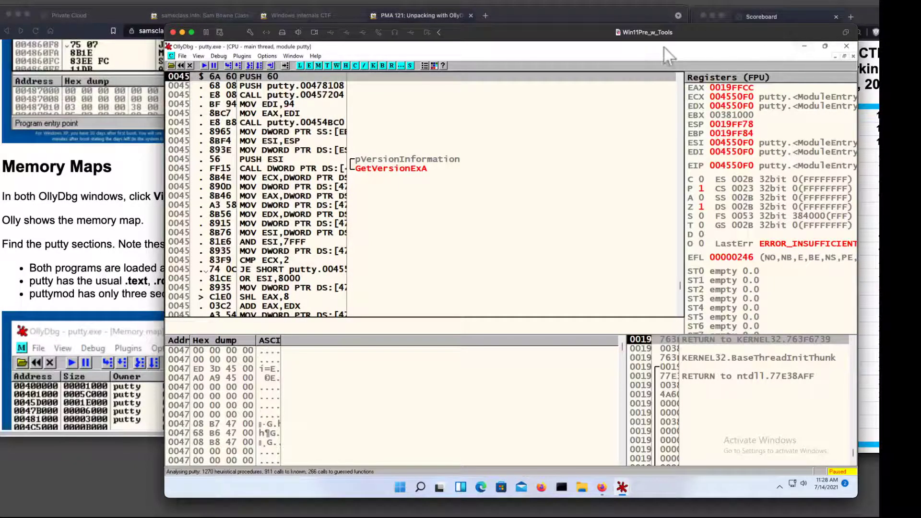
Close the CPU window, open puttycomp.exe from the Desktop, terminating the active putty process and declining analysis of the compressed code.
mouse_move(623, 489)
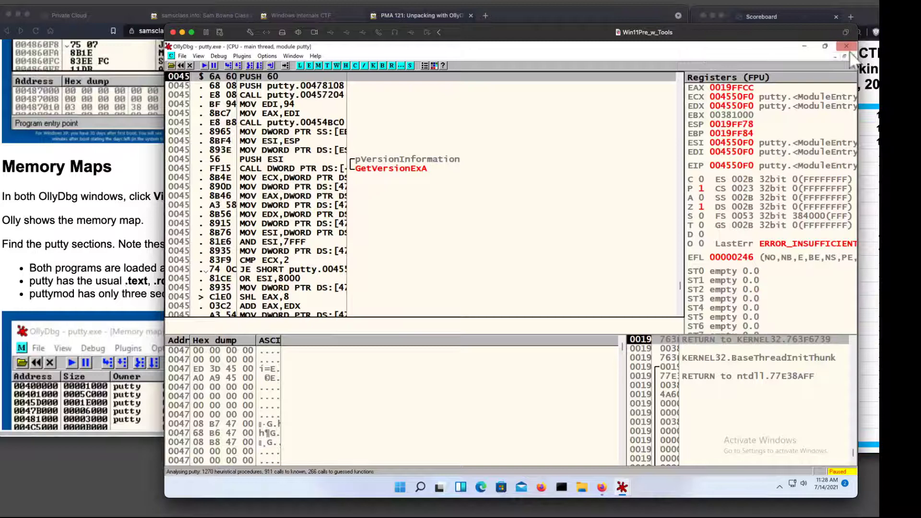
left_click(853, 56)
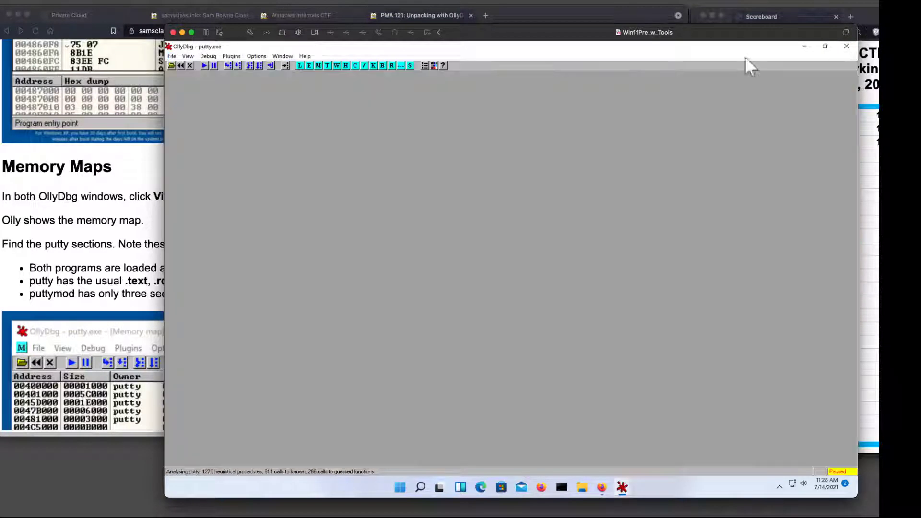
left_click(171, 65)
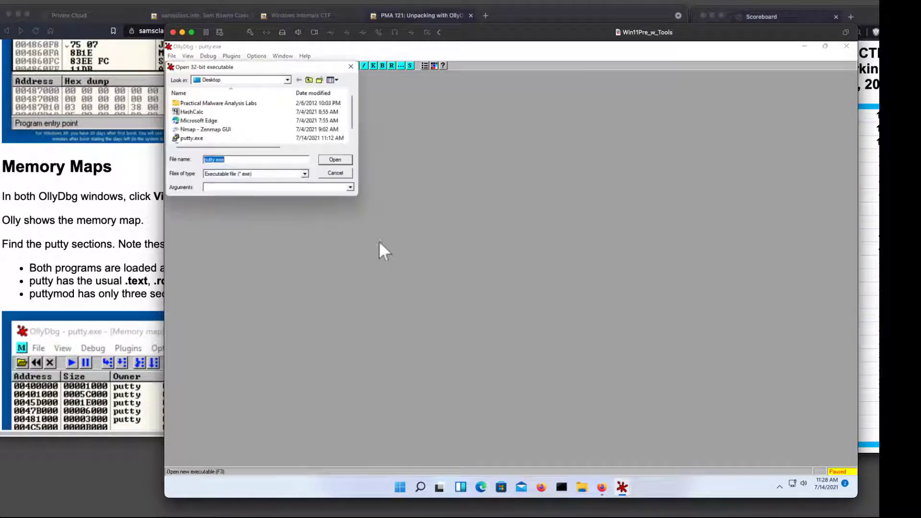
scroll(276, 139, "down", 2)
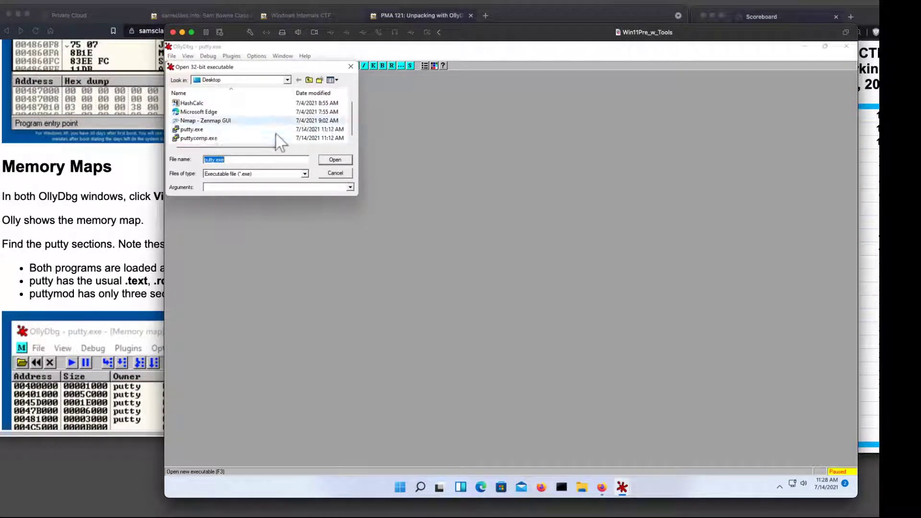
double_click(212, 138)
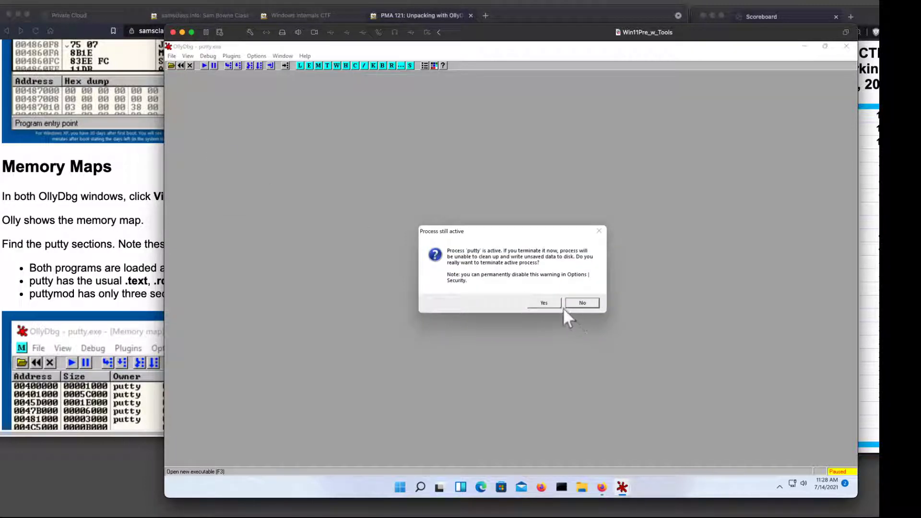
left_click(544, 301)
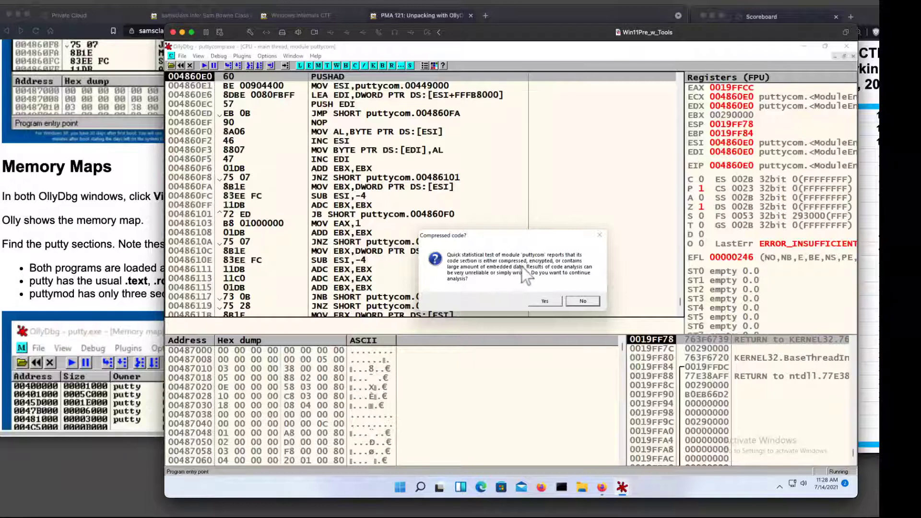
left_click(583, 302)
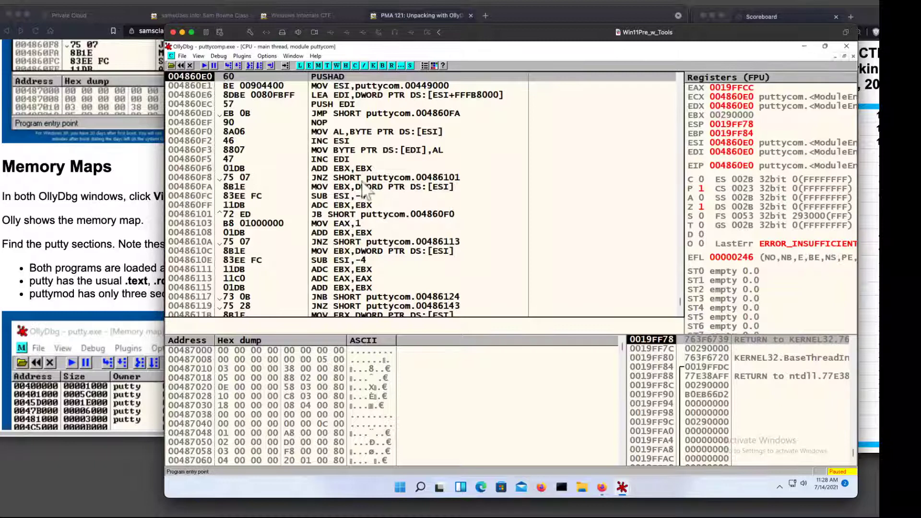
Open puttycomp.exe's memory map and maximize it.
left_click(493, 171)
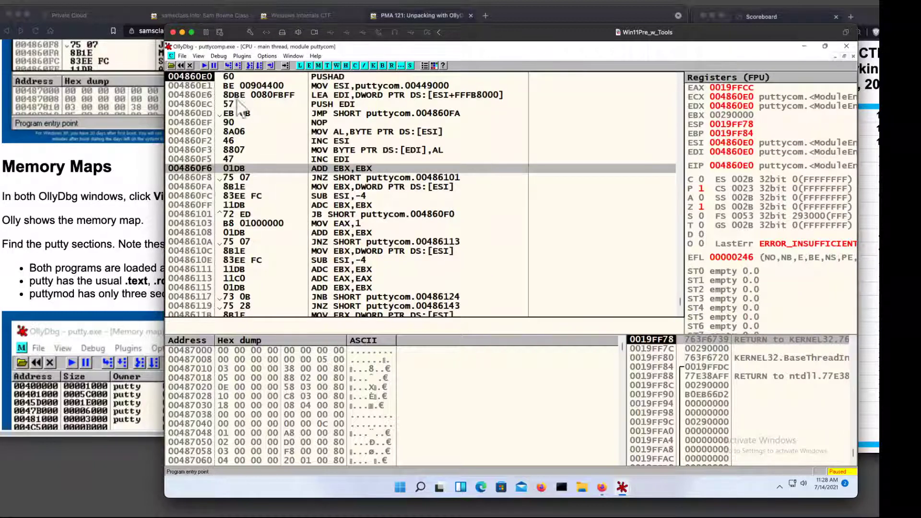
left_click(198, 56)
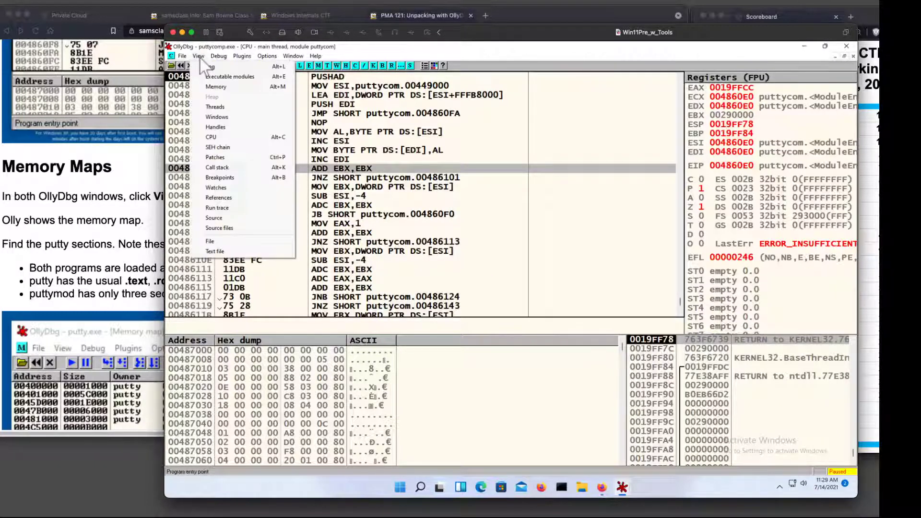
left_click(217, 87)
double_click(333, 103)
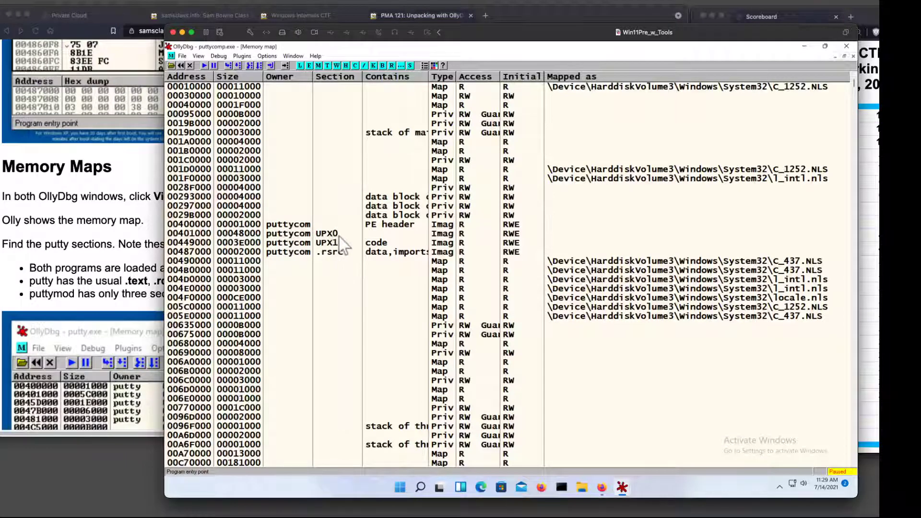
Dump the contents of puttycomp.exe's UPX0 section from the memory map.
left_click(255, 235)
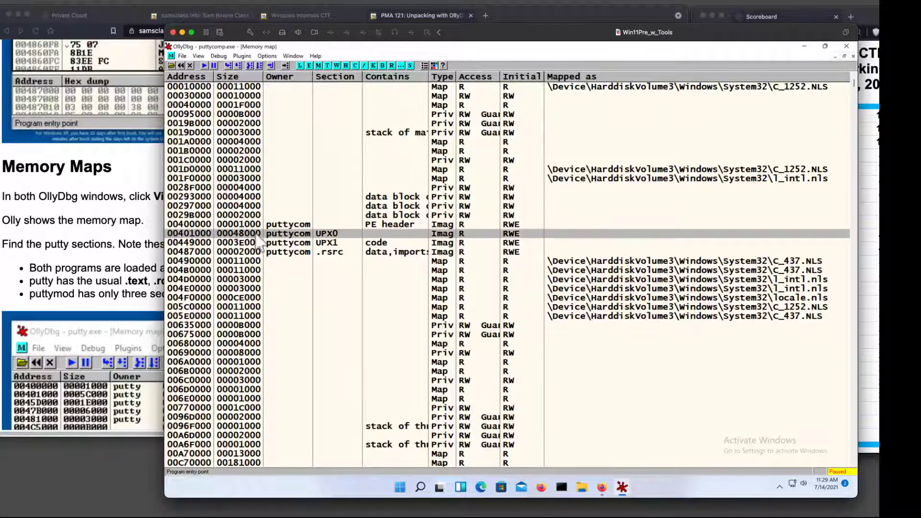
right_click(255, 237)
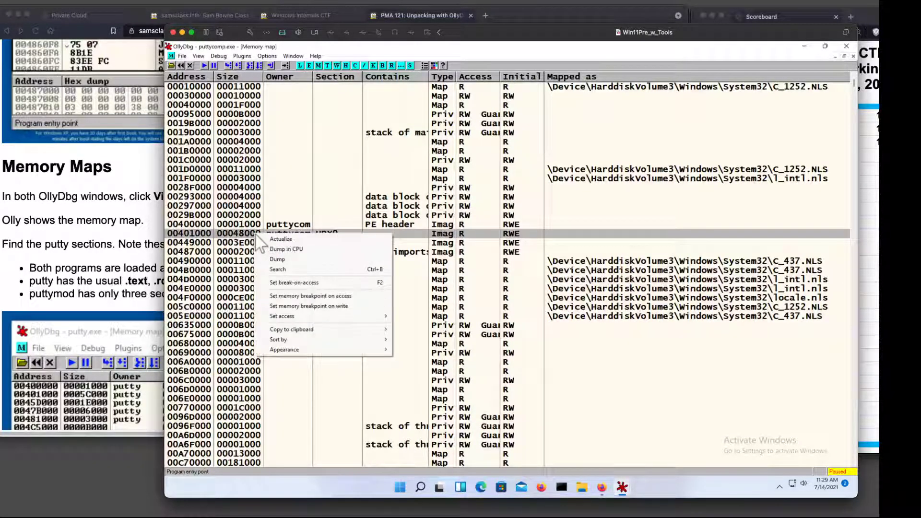
left_click(278, 259)
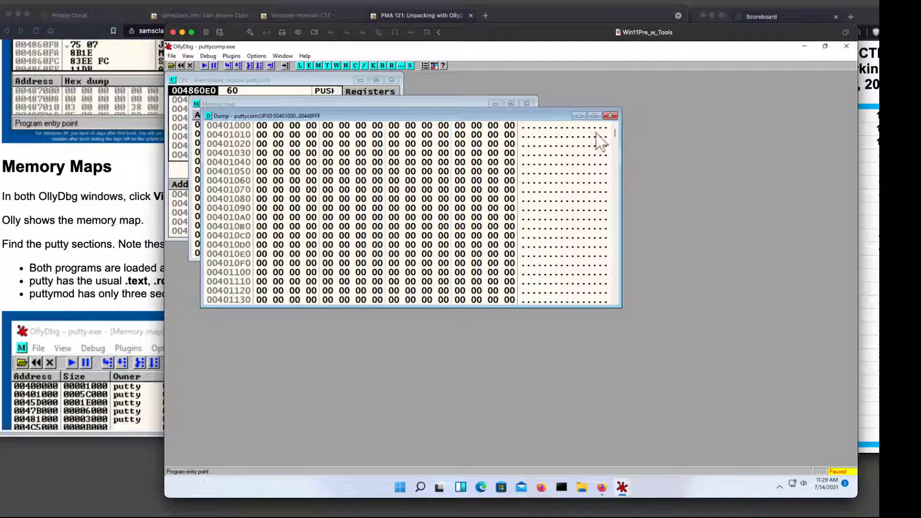
Close the UPX0 section dump and maximize puttycomp.exe's memory map.
mouse_move(615, 131)
left_mouse_down()
mouse_move(619, 292)
mouse_move(615, 125)
left_mouse_up()
left_click(610, 116)
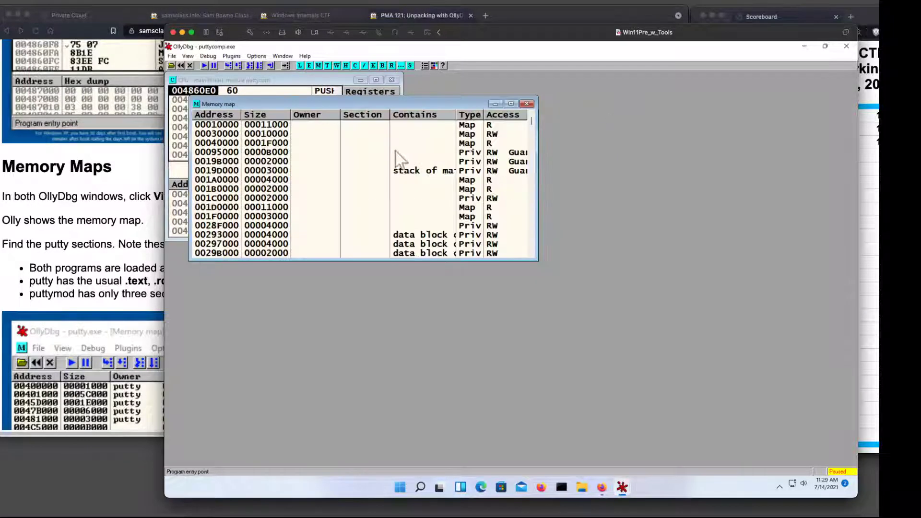
double_click(411, 104)
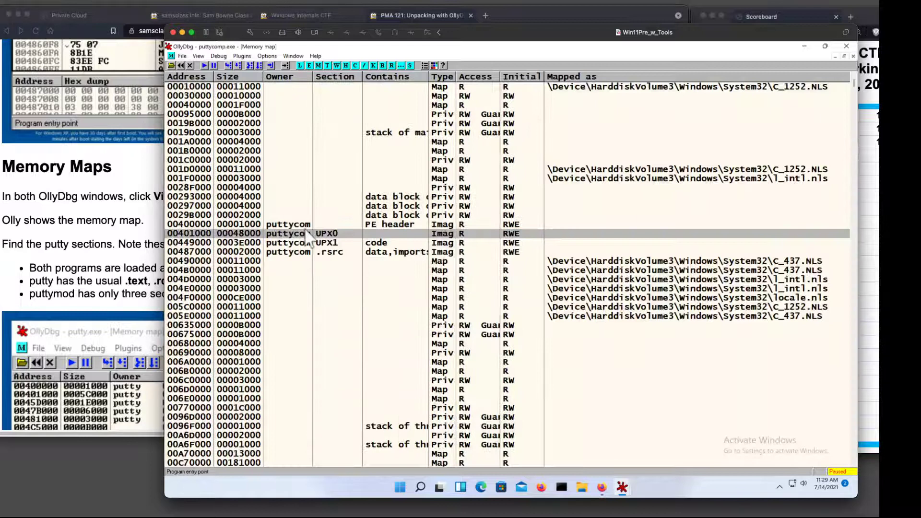
right_click(333, 245)
left_click(355, 270)
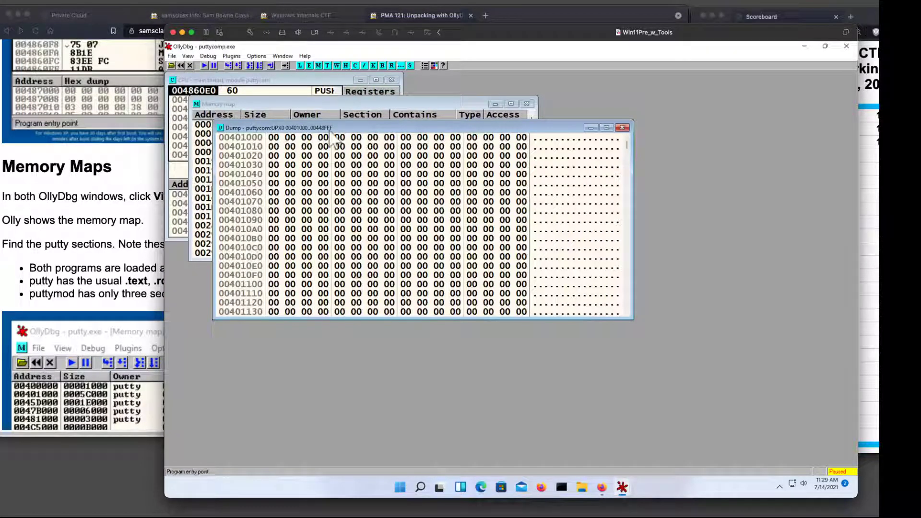
left_click(622, 127)
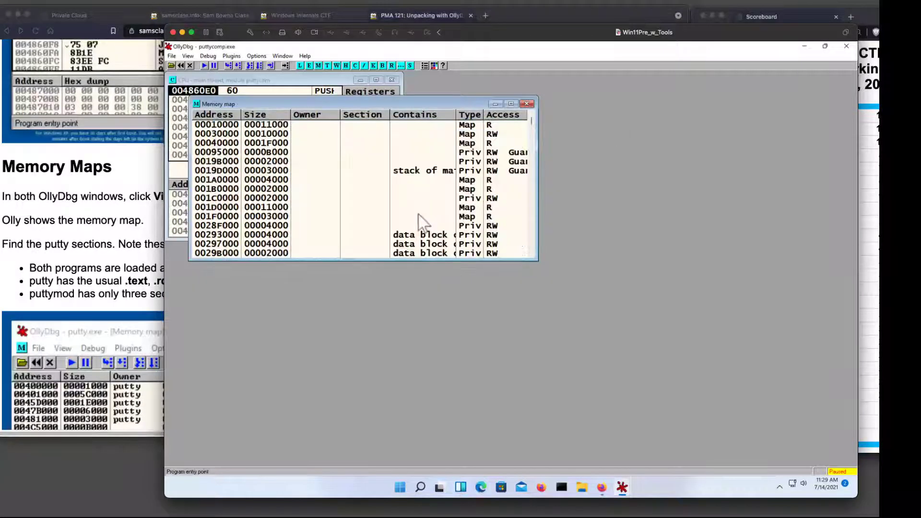
double_click(370, 105)
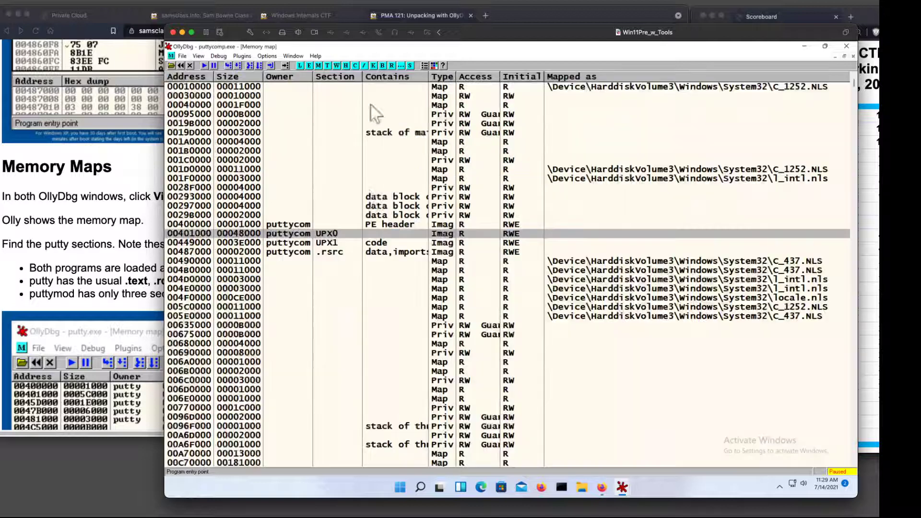
Dump puttycomp.exe's UPX1 section from the memory map, examine its disassembled contents, and close the dump.
left_click(335, 243)
right_click(334, 243)
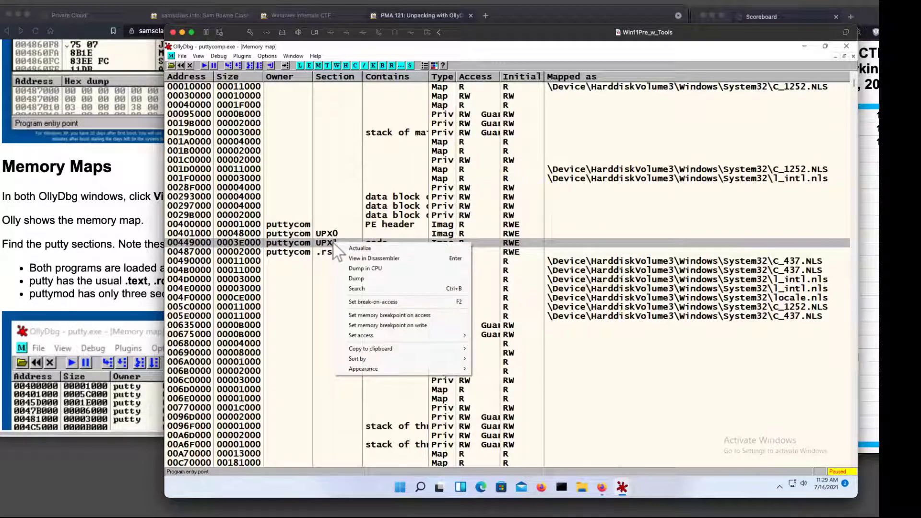
left_click(362, 287)
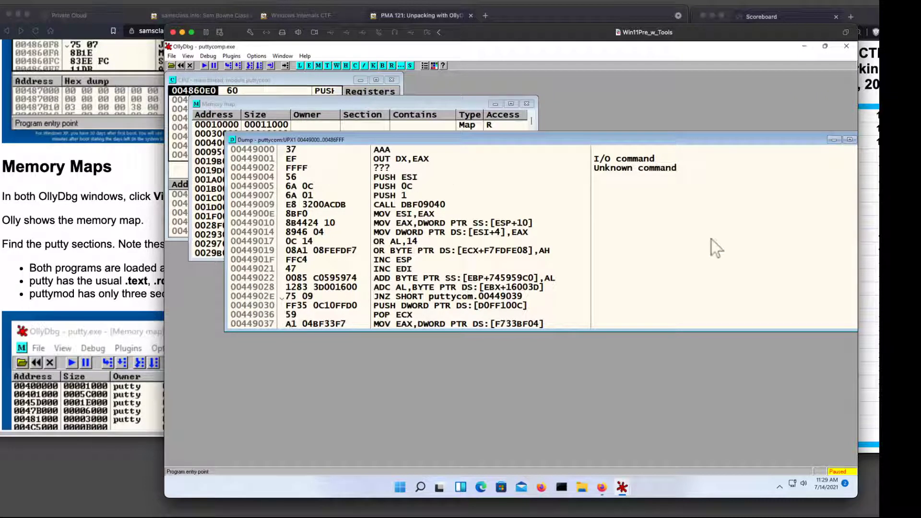
scroll(675, 234, "down", 5)
scroll(675, 235, "down", 2)
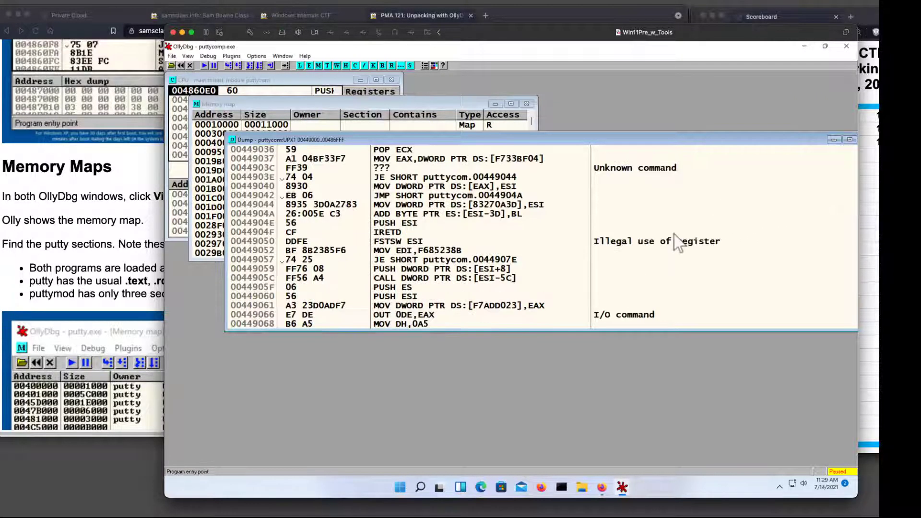
left_click_drag(482, 135, 482, 160)
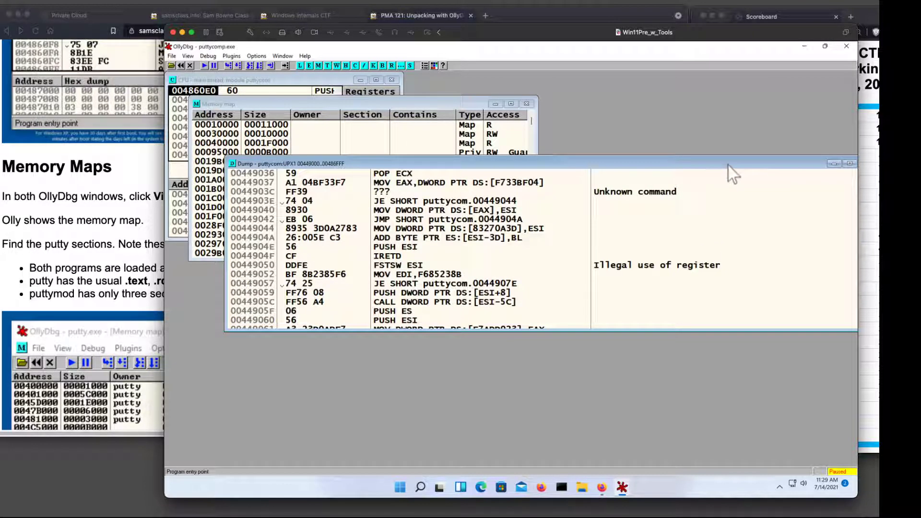
left_click_drag(729, 165, 668, 192)
left_click(797, 190)
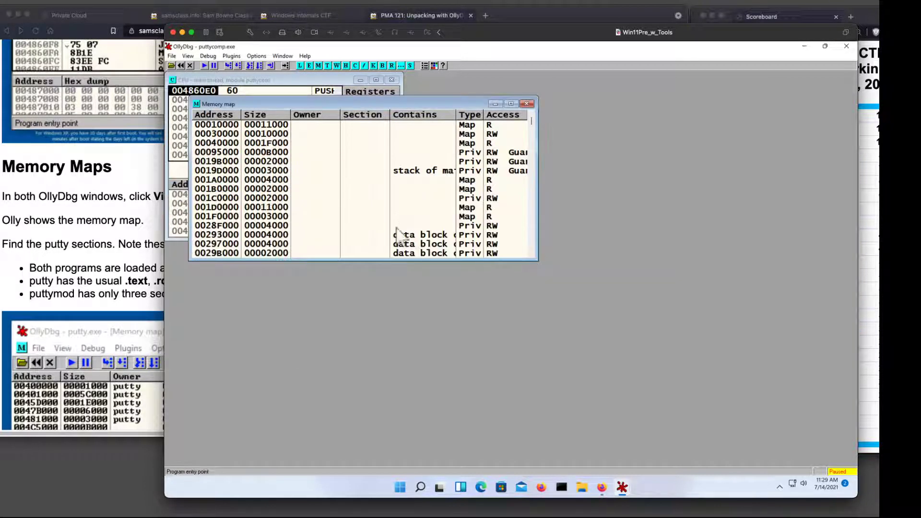
Maximize puttycomp.exe's memory map and switch to its main-thread CPU window.
double_click(290, 103)
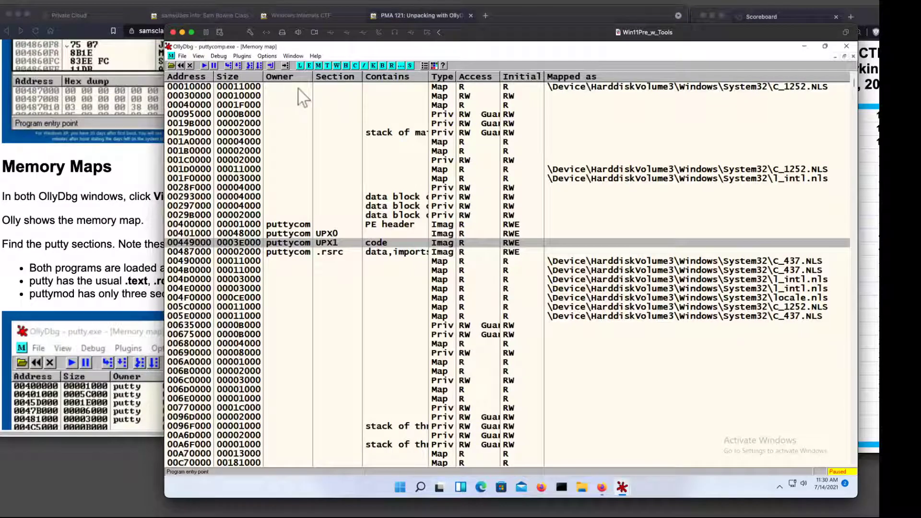
left_click(293, 56)
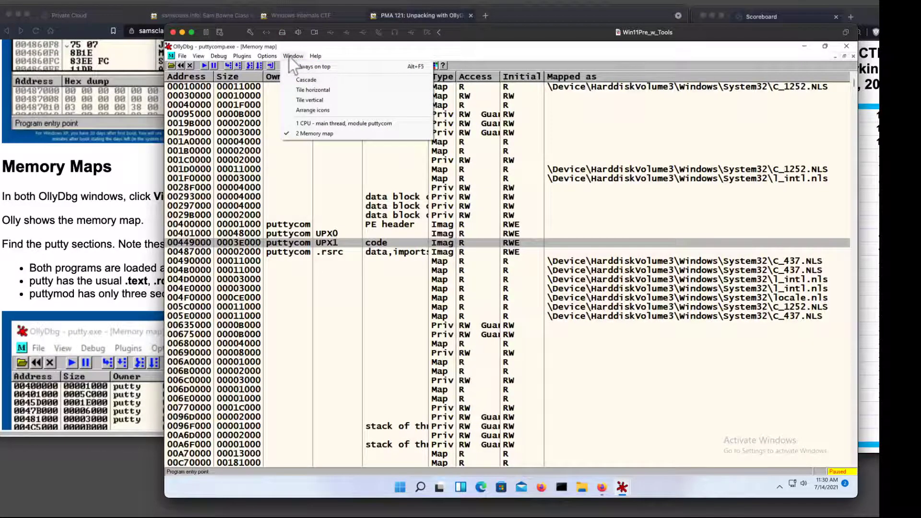
left_click(308, 123)
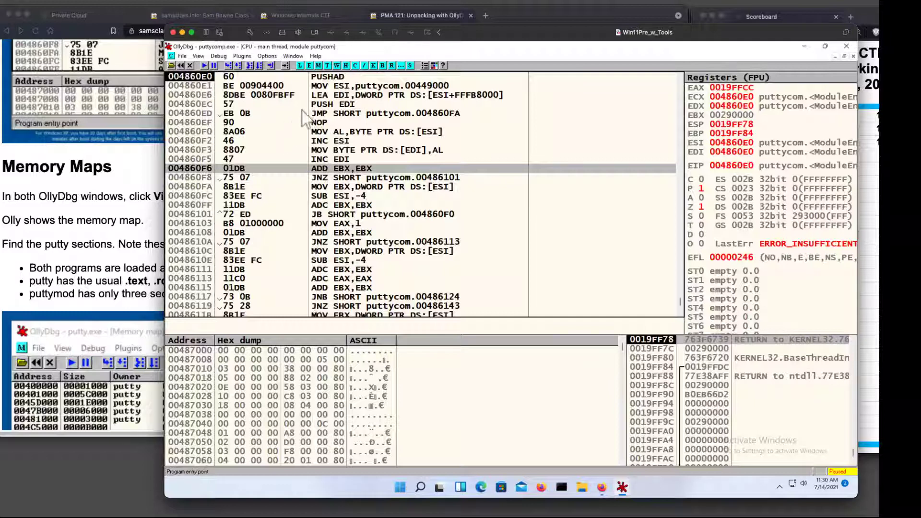
Restore both OllyDbg instances from full screen and arrange the putty.exe and puttycomp.exe windows side by side.
double_click(355, 48)
left_click_drag(353, 61, 517, 105)
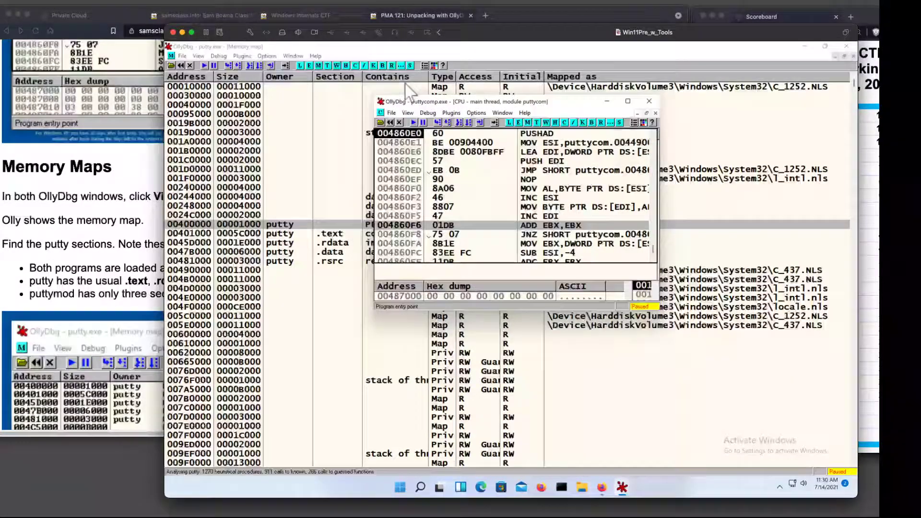
left_click(829, 48)
left_click_drag(525, 61, 401, 140)
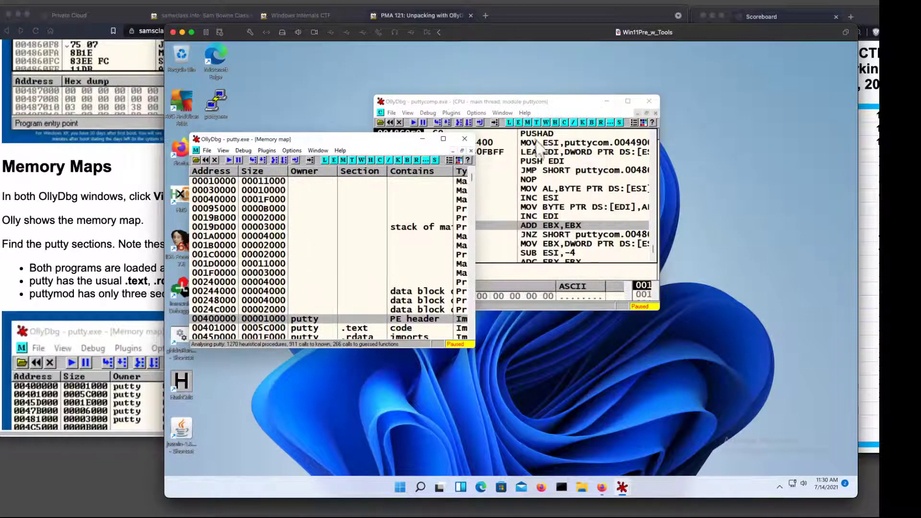
left_click_drag(556, 101, 689, 173)
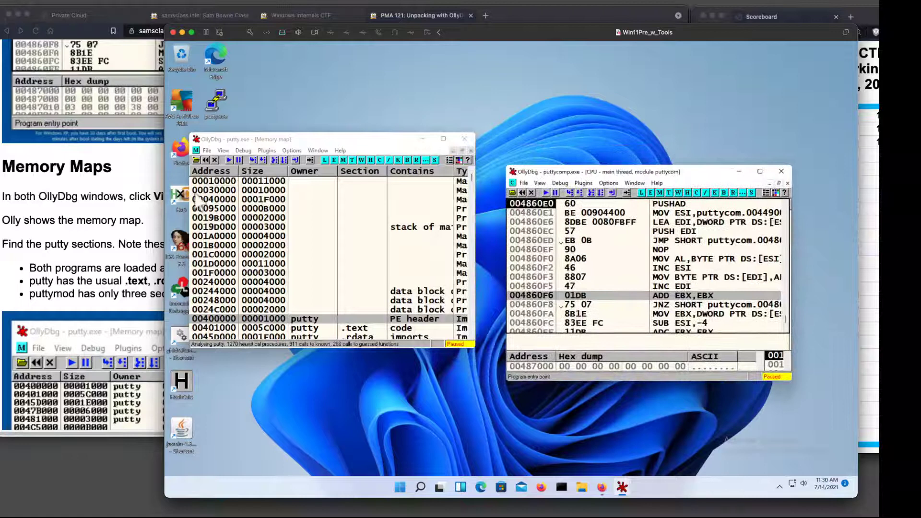
Show putty.exe's CPU view, and move and enlarge the puttycomp.exe window so putty.exe's entry-point address stays visible beside it.
left_click(312, 151)
left_click(345, 217)
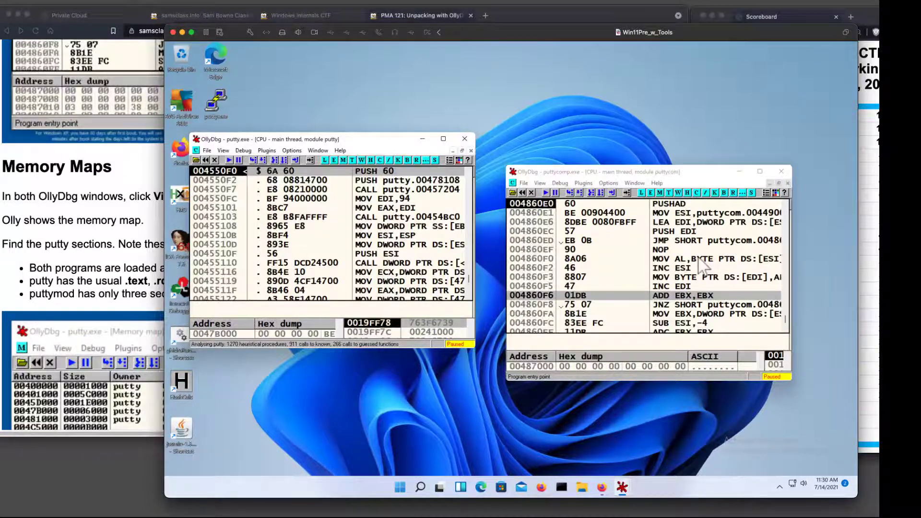
left_click_drag(681, 171, 469, 78)
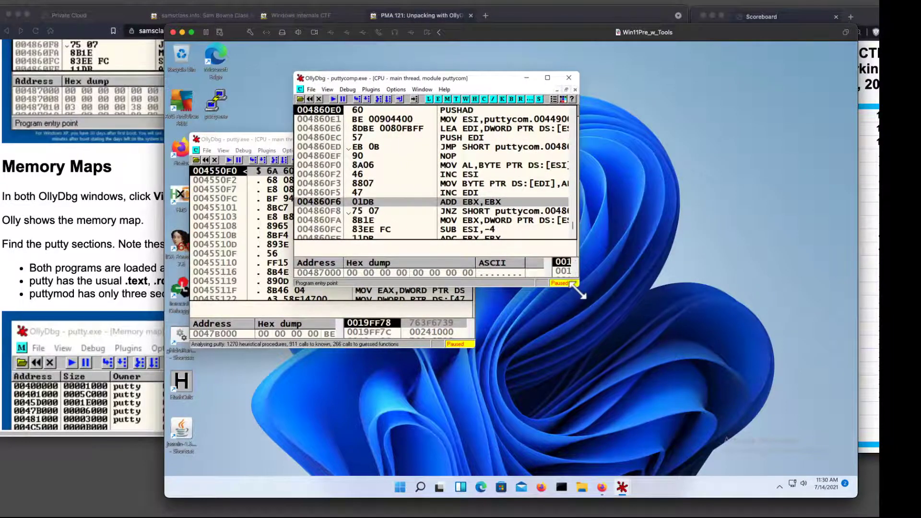
left_click_drag(580, 293, 792, 415)
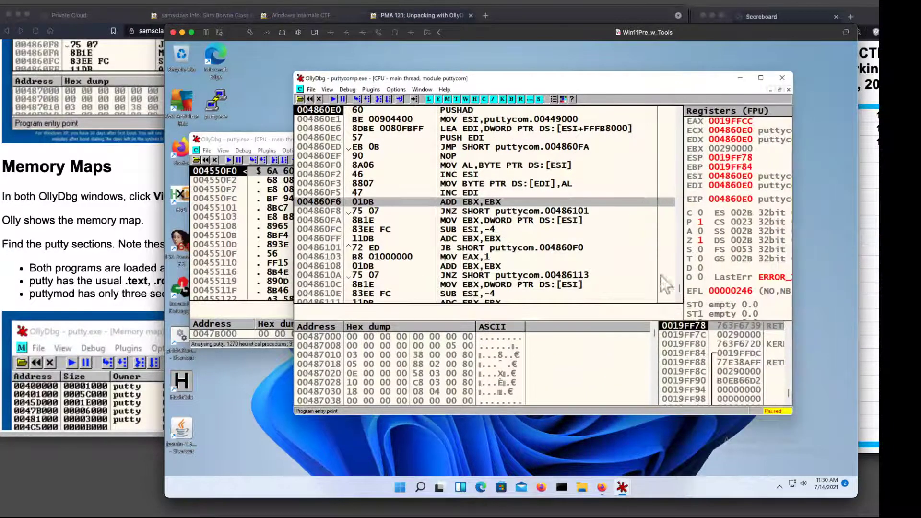
Set a breakpoint on the JMP puttycom.004550F0 instruction at 0048628C, at the end of the unpacking code, and run puttycomp.exe to it.
left_click(586, 155)
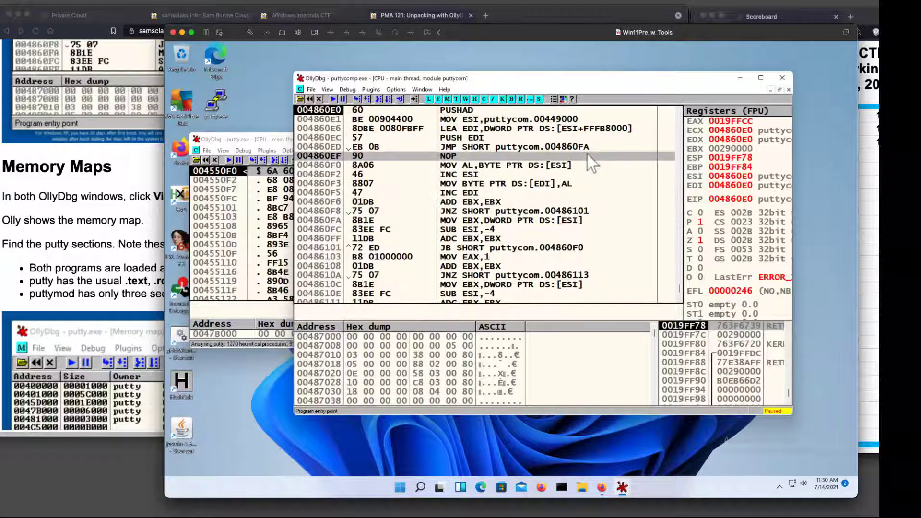
key("Page_Down")
key("Page_Down")
key("Page_Down")
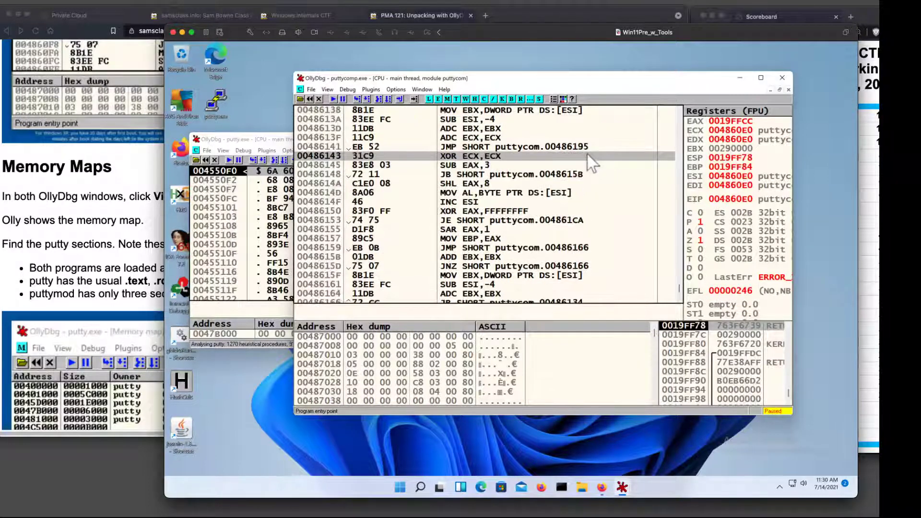
key("Page_Down")
key("Page_Down")
key("Page_Down")
key("Page_Down")
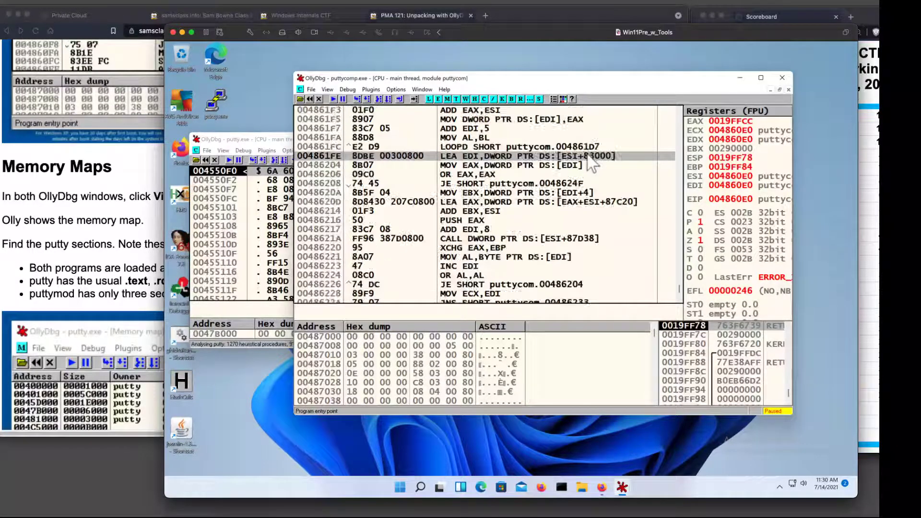
key("Page_Down")
key("Page_Down")
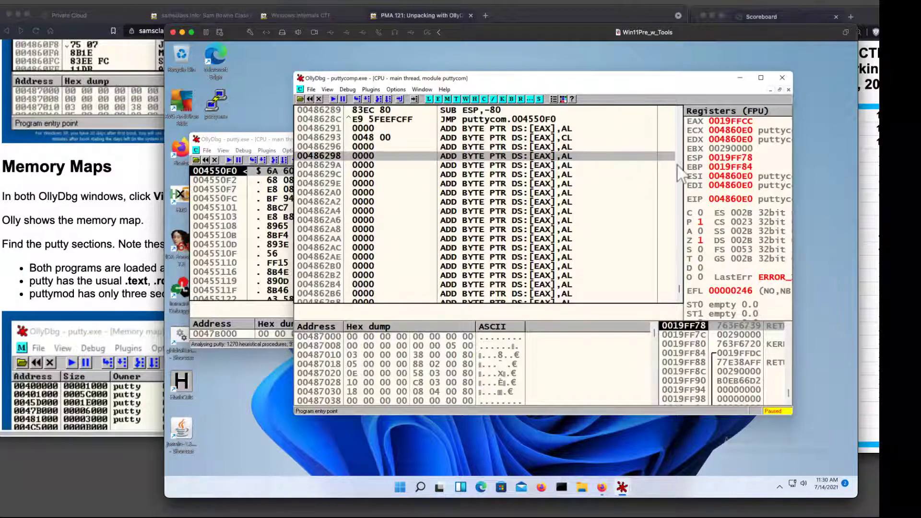
scroll(637, 123, "up", 4)
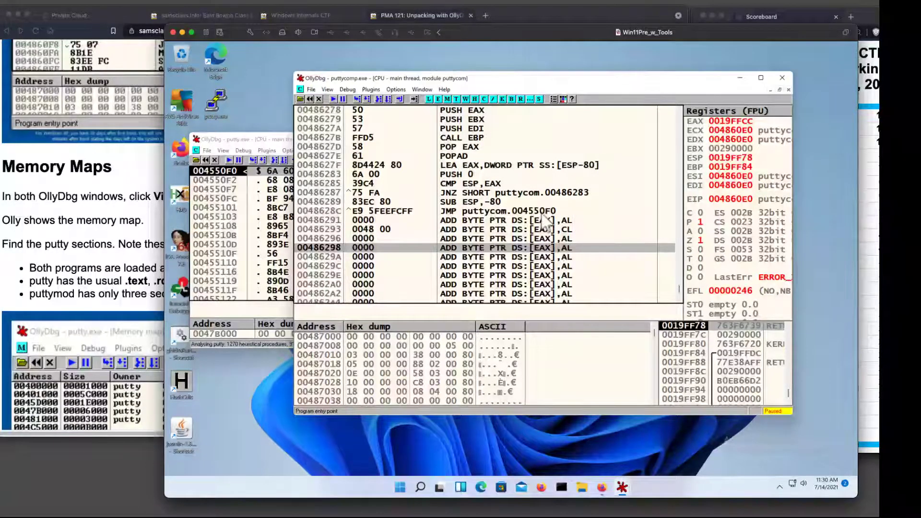
left_click(338, 212)
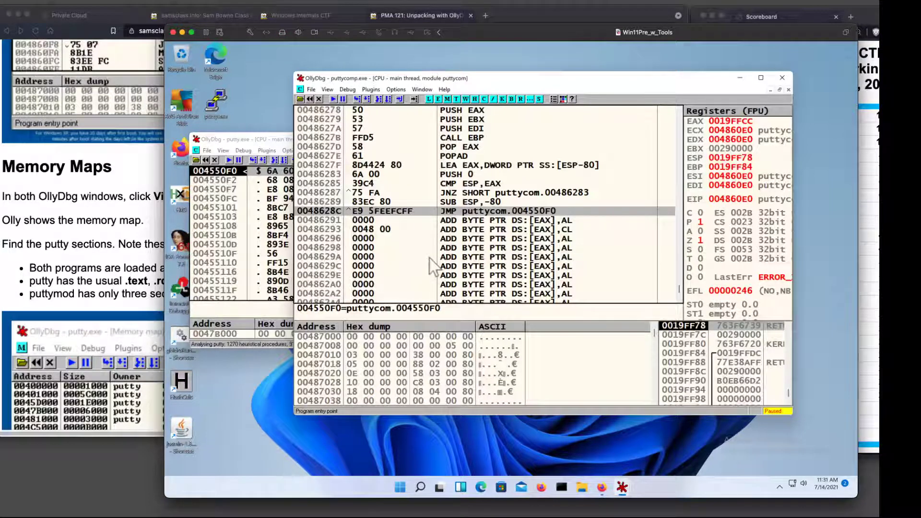
key("F2")
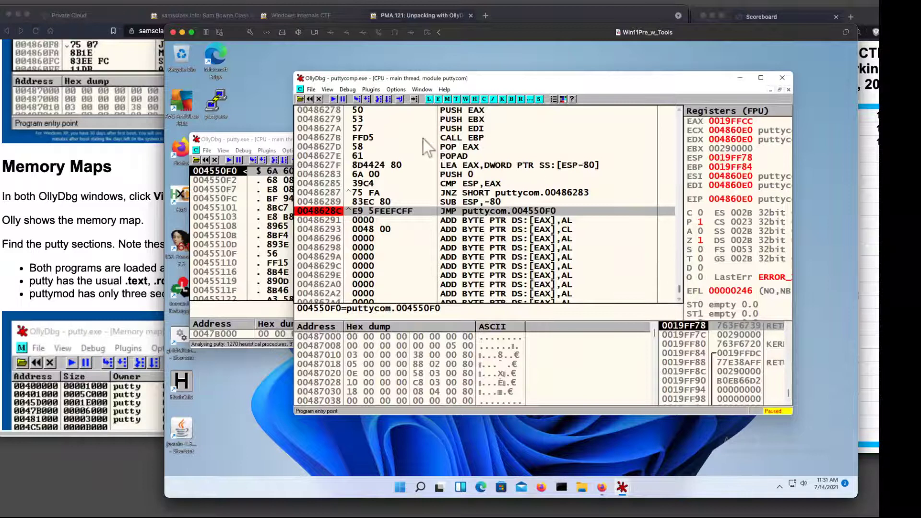
left_click(334, 100)
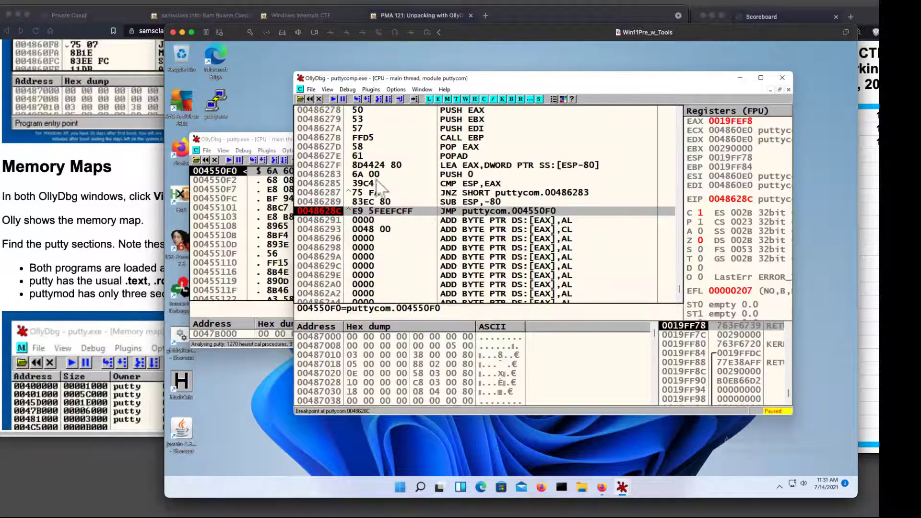
Switch puttycomp.exe to the memory map and dump the contents of the UPX0 section at the breakpoint.
left_click(422, 90)
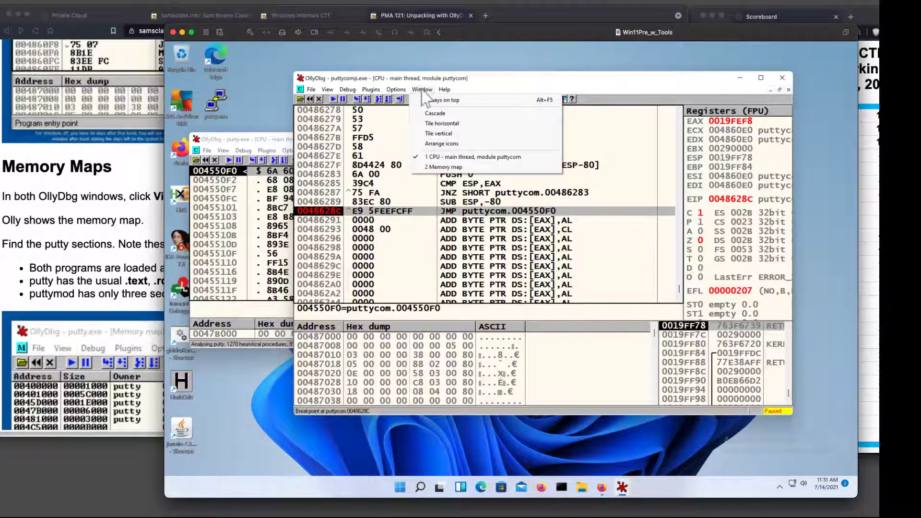
left_click(449, 168)
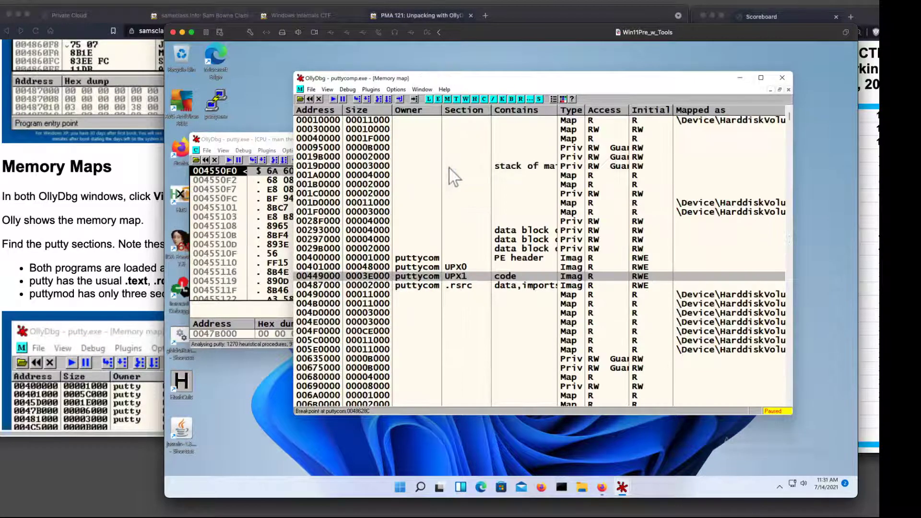
left_click(456, 267)
right_click(456, 269)
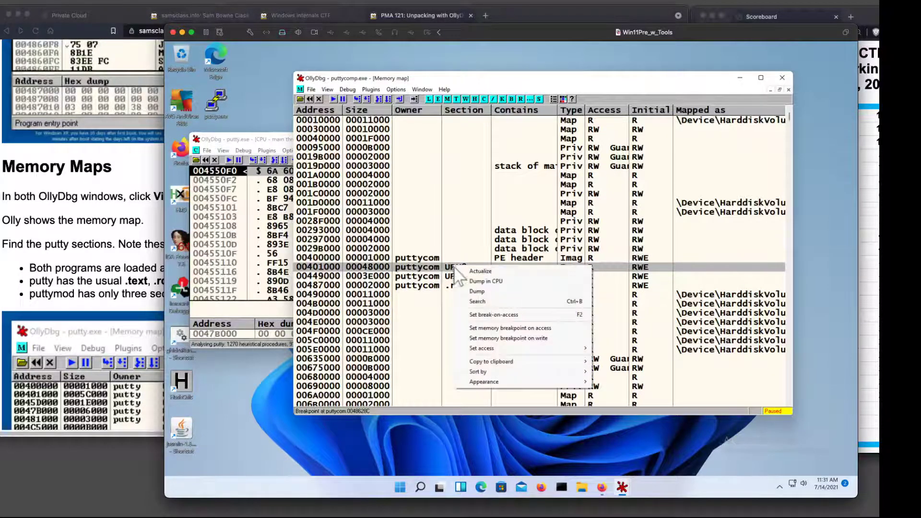
left_click(477, 291)
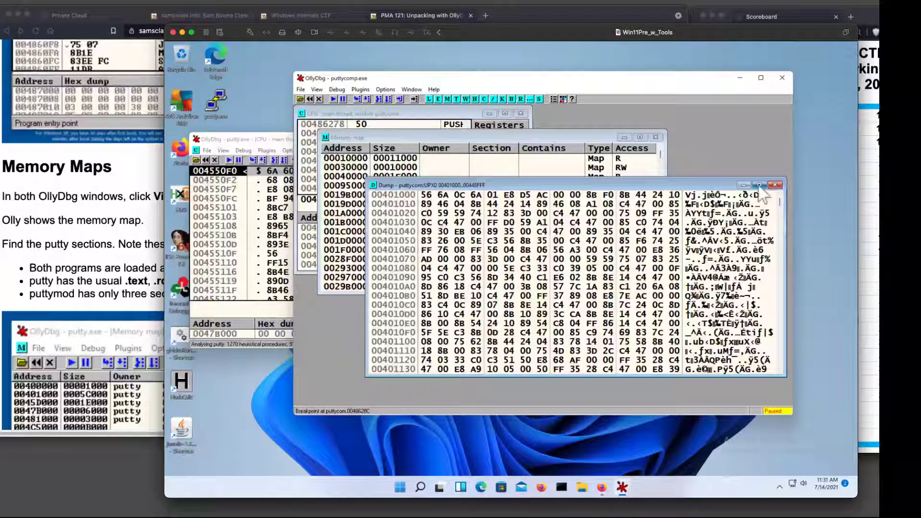
Close the UPX0 dump and the memory map, leaving puttycomp.exe's CPU window open.
left_click(774, 186)
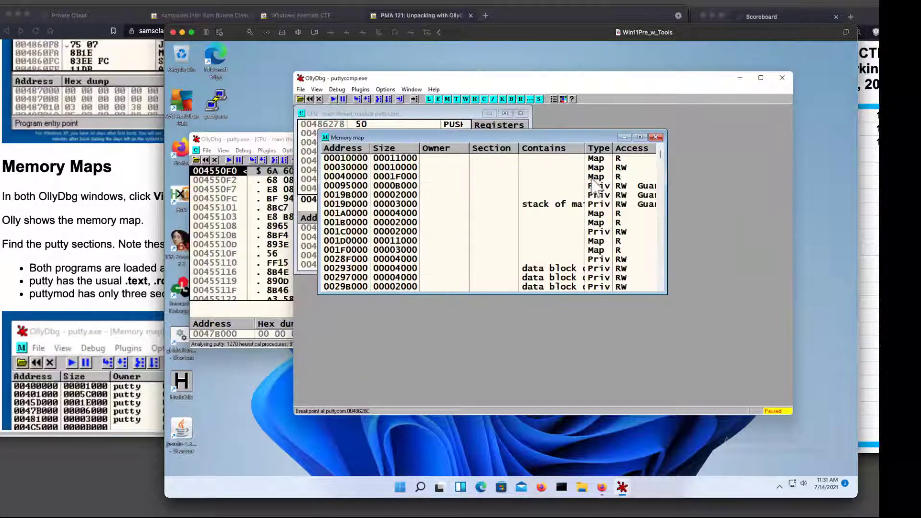
left_click(426, 112)
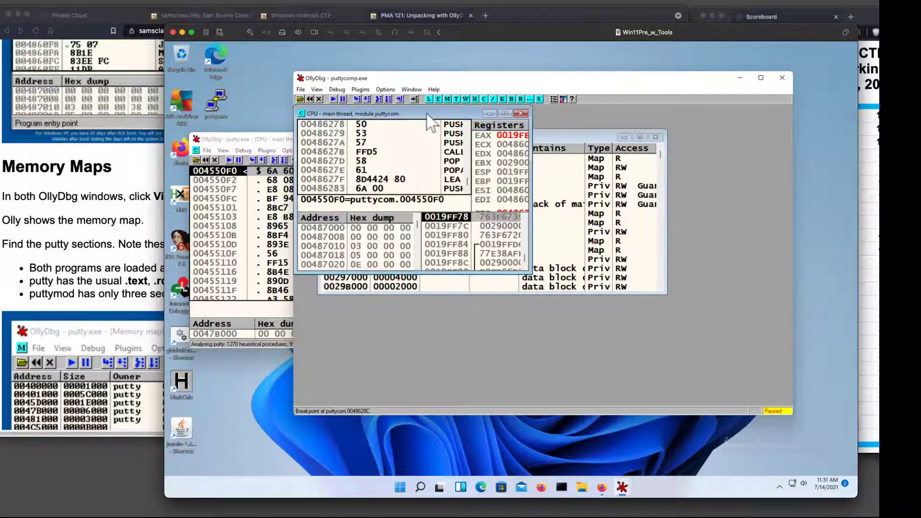
left_click(568, 134)
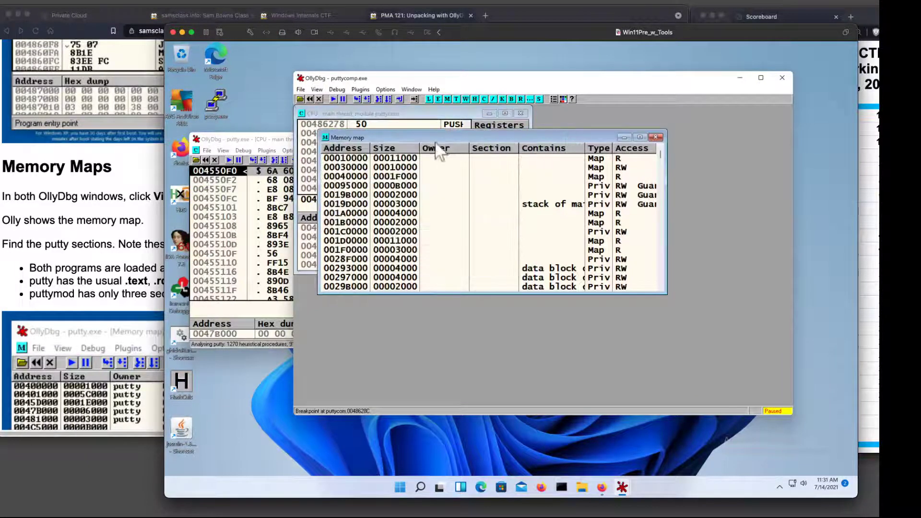
left_click(656, 138)
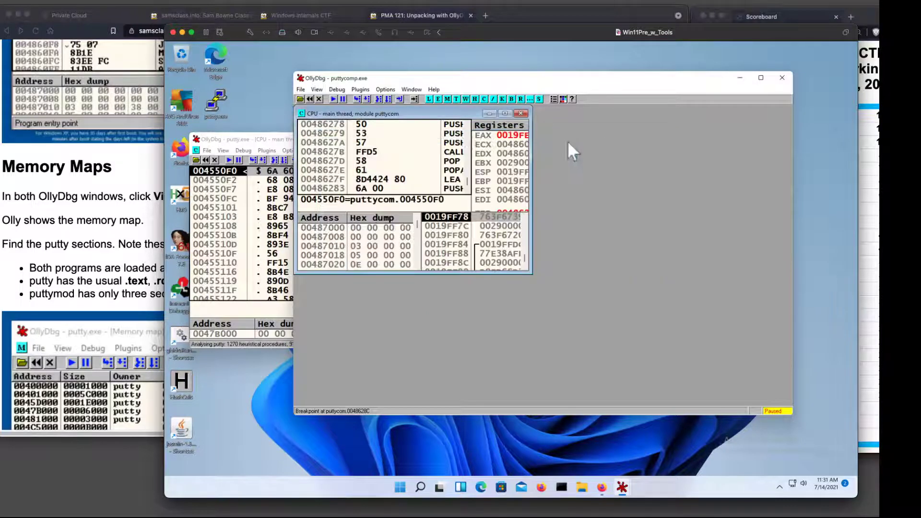
Maximize puttycomp.exe's CPU view, step into the final JMP to 004550F0, and compare the code there side by side with putty.exe's entry point.
double_click(427, 116)
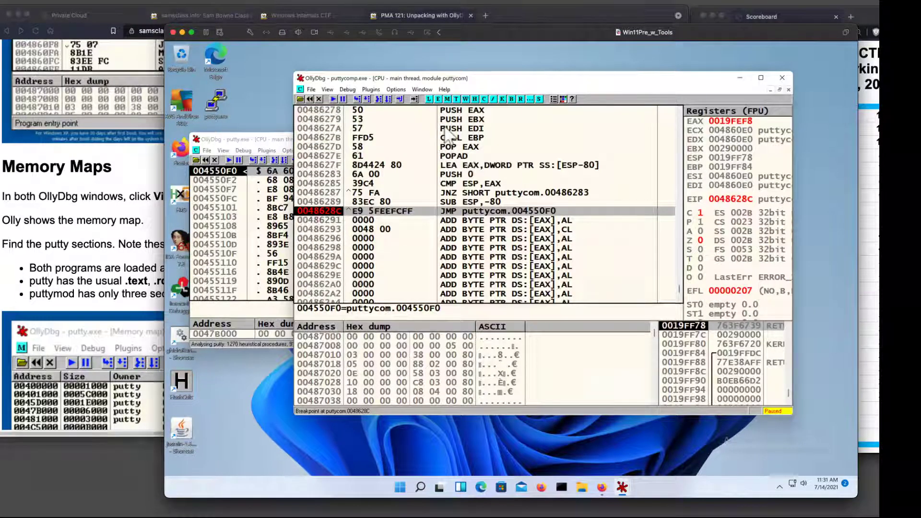
left_click(347, 90)
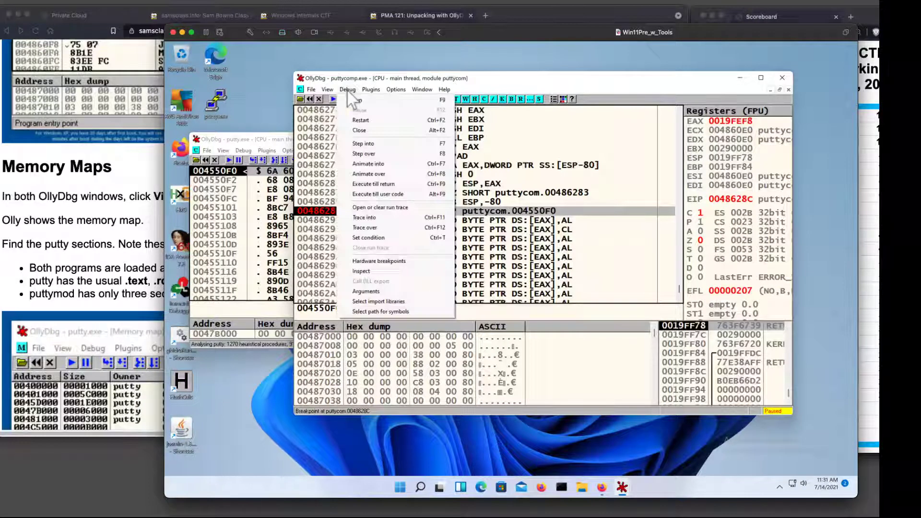
left_click(378, 143)
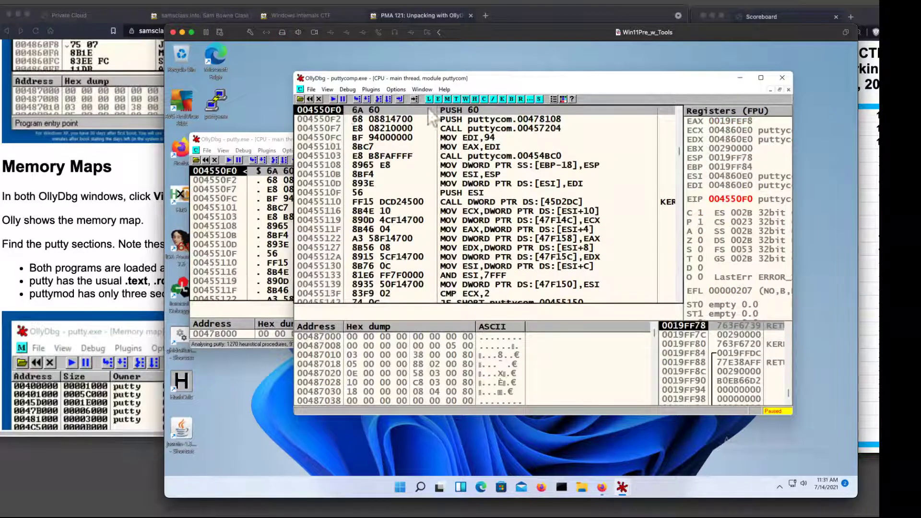
left_click_drag(473, 76, 665, 142)
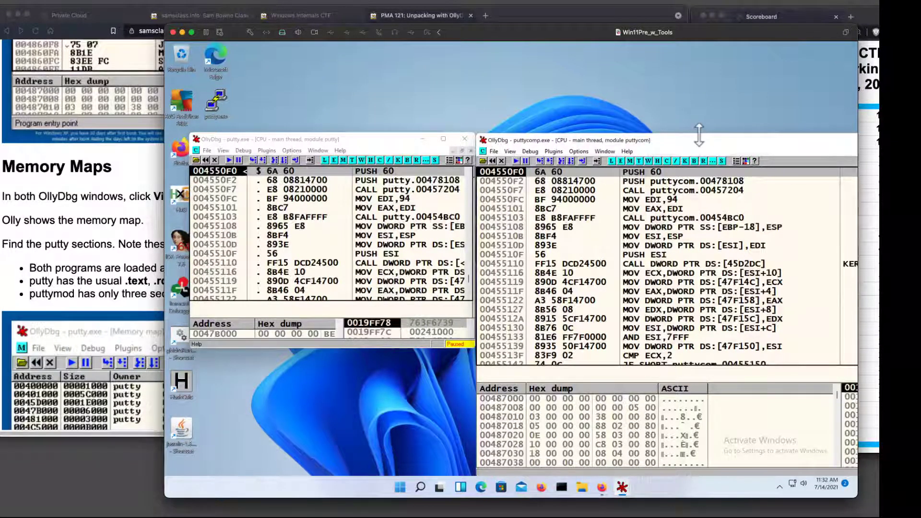
left_click_drag(696, 139, 475, 80)
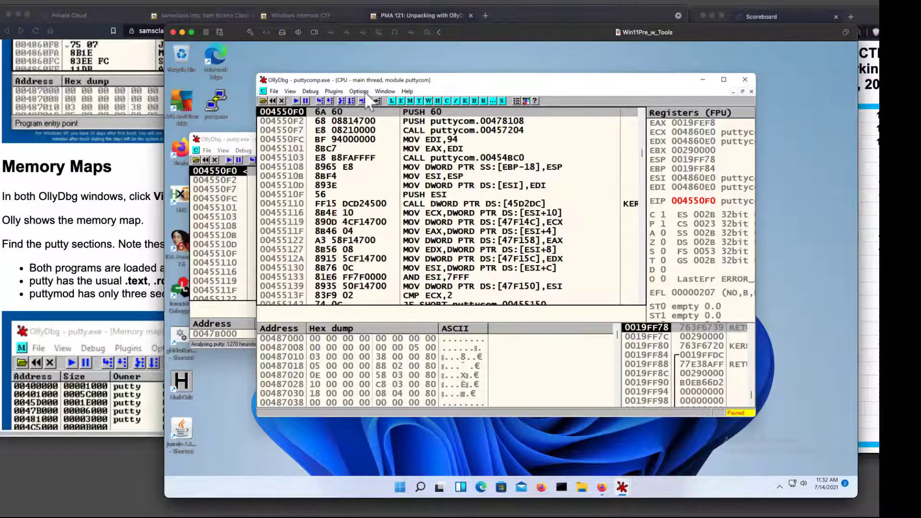
Show puttycomp.exe's memory map maximized after the jump to 004550F0, and dump the UPX0 section.
left_click(384, 91)
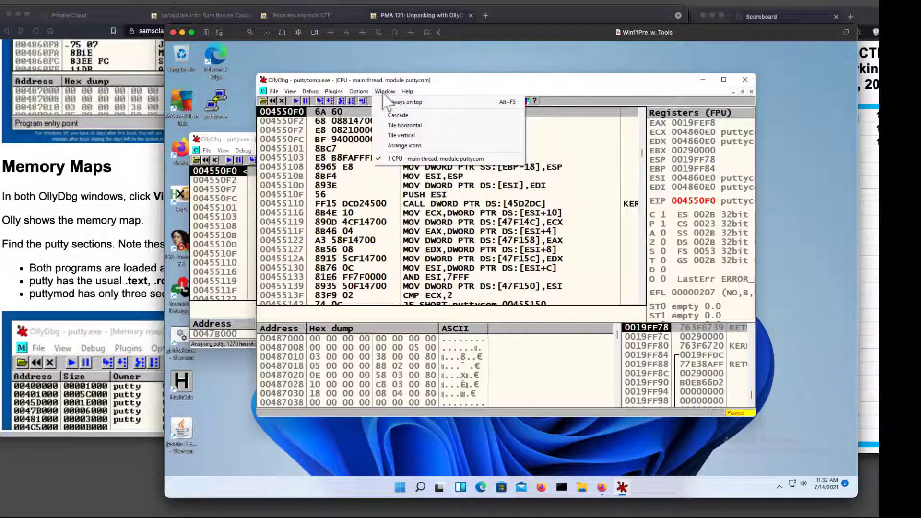
left_click(460, 89)
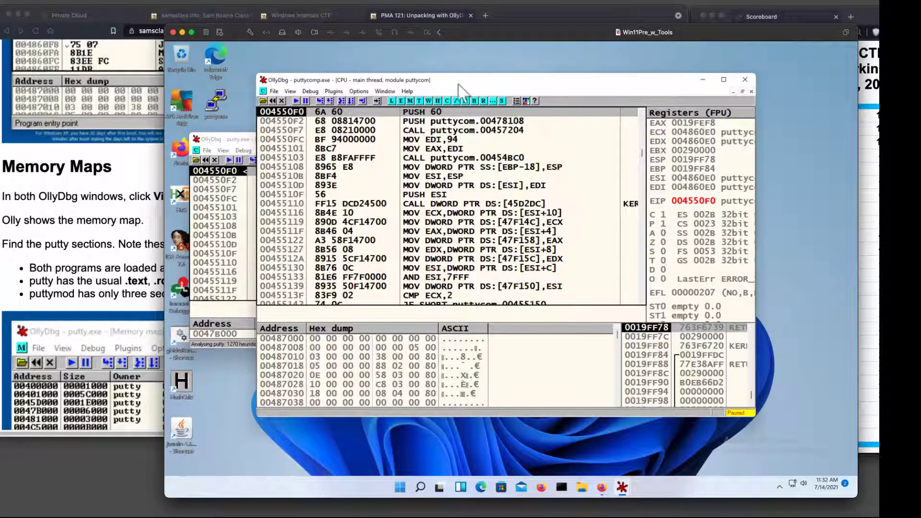
left_click(290, 91)
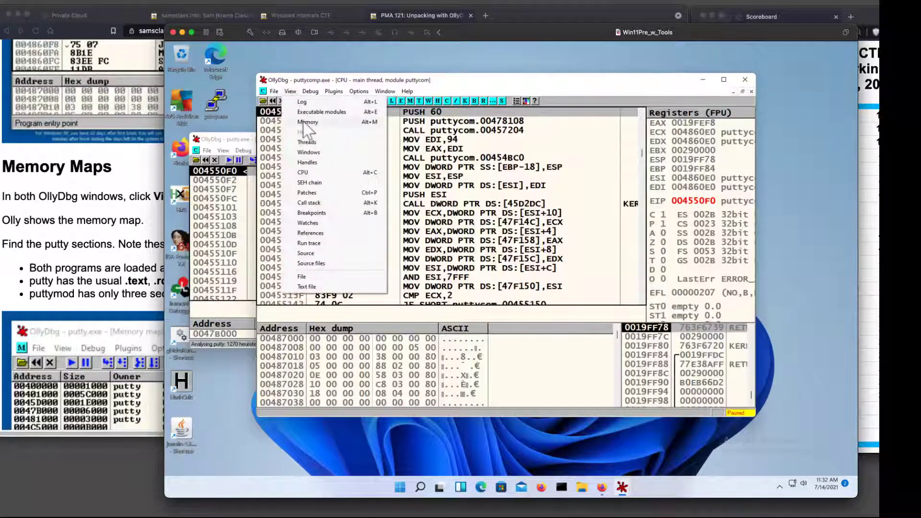
left_click(304, 122)
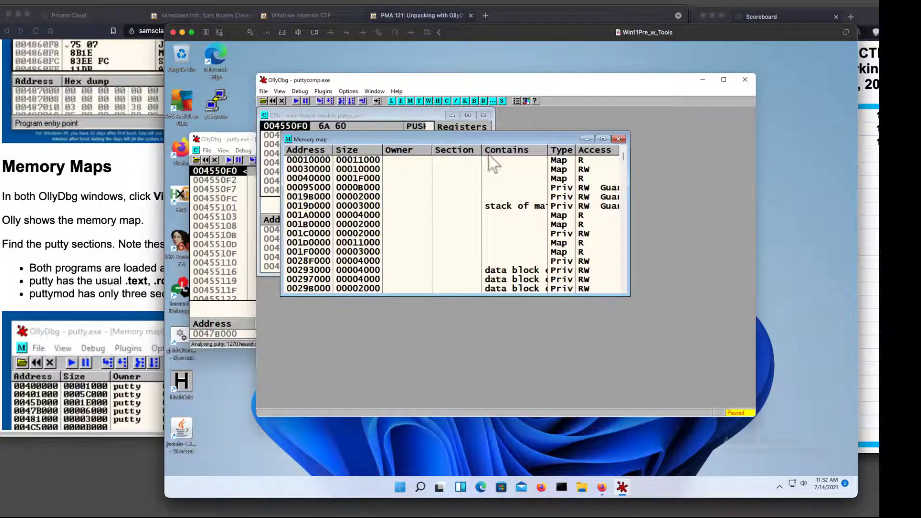
double_click(538, 137)
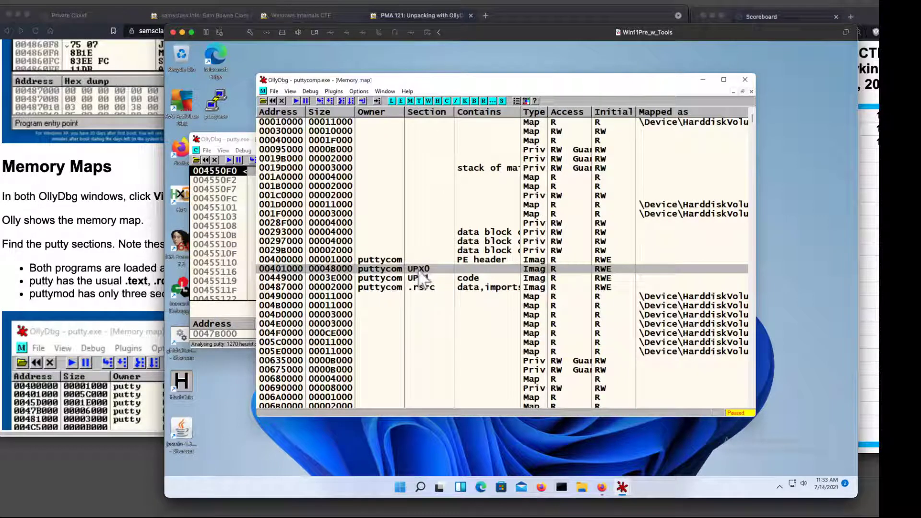
right_click(420, 272)
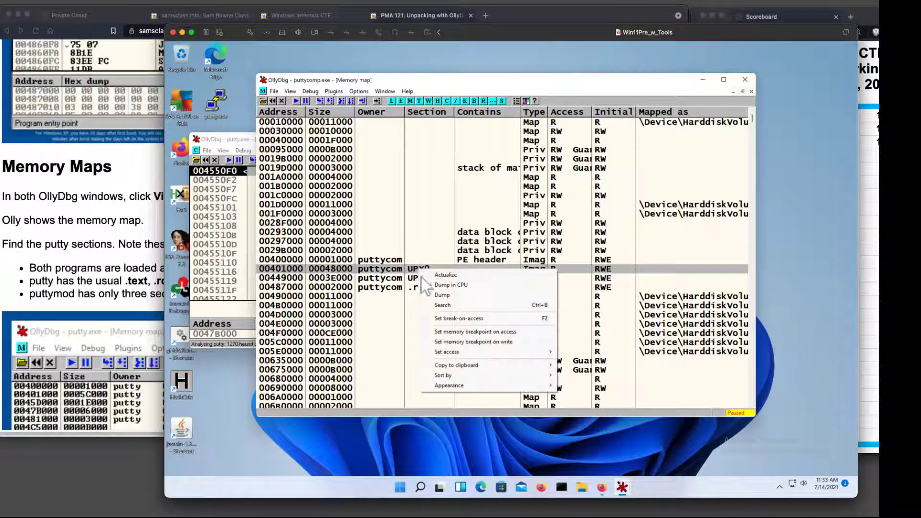
left_click(439, 295)
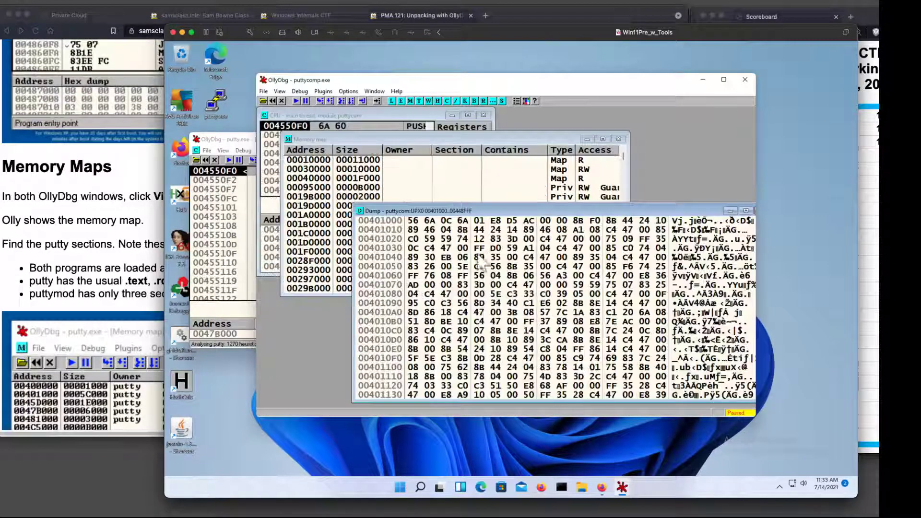
right_click(517, 265)
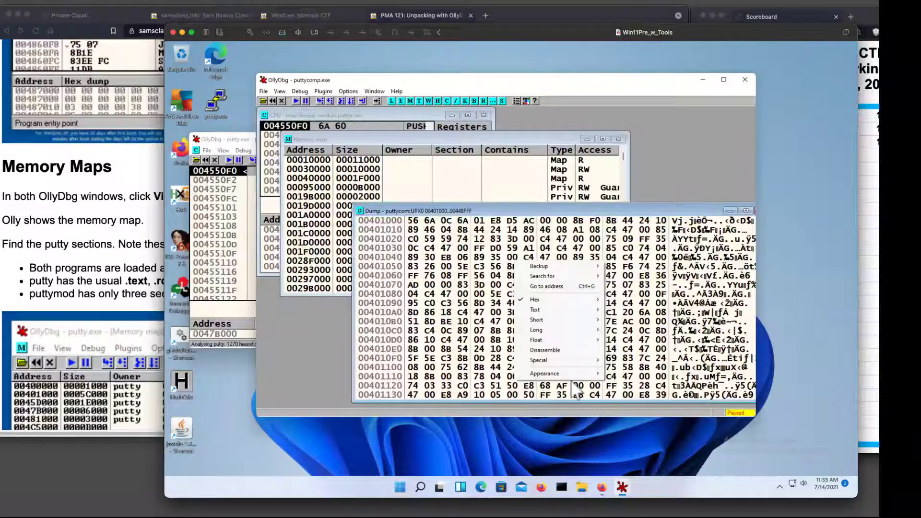
mouse_move(576, 266)
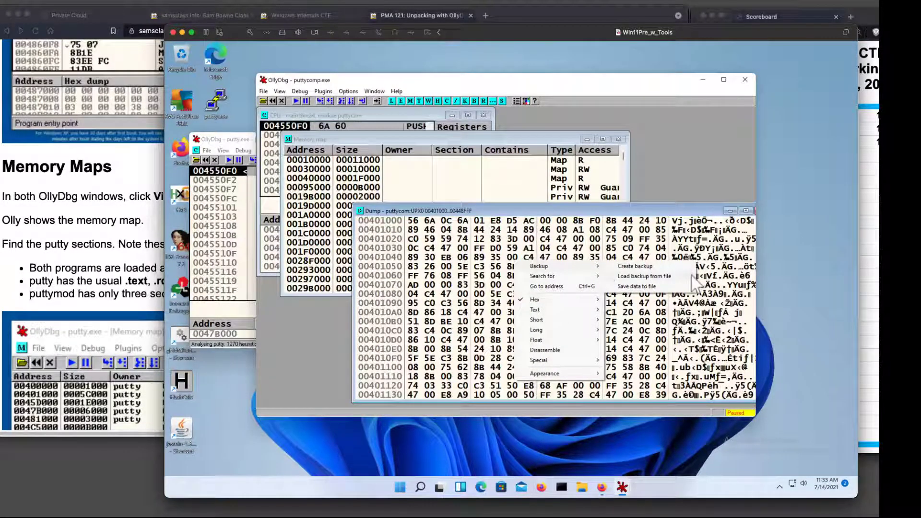
left_click(676, 287)
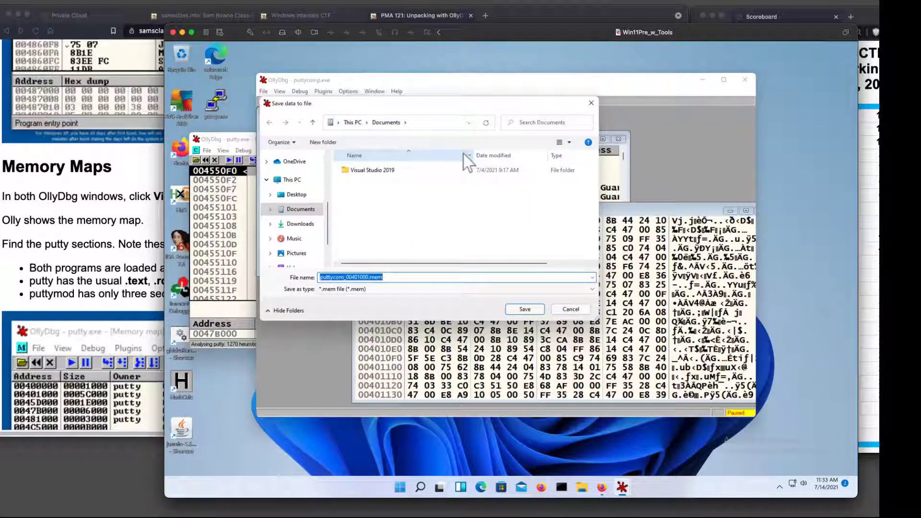
left_click(557, 311)
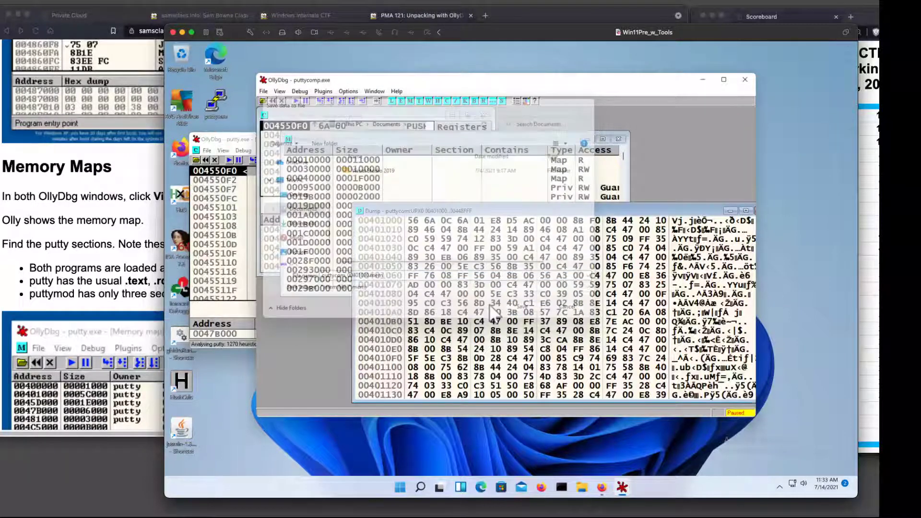
Switch to the browser and skim the PMA 121 instructions through the PMA 121.4 Password challenge, returning to the beginning of the page.
left_click(129, 243)
scroll(255, 235, "down", 10)
scroll(573, 301, "down", 15)
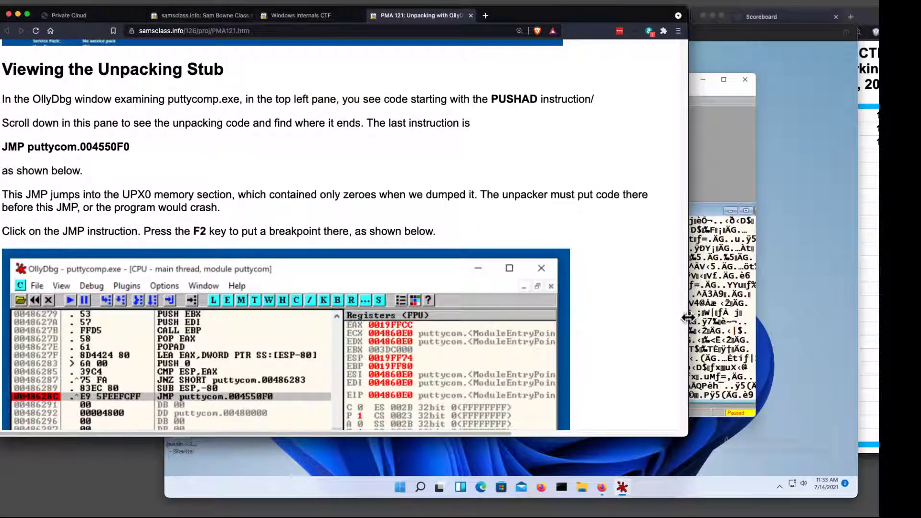
left_click_drag(682, 317, 665, 419)
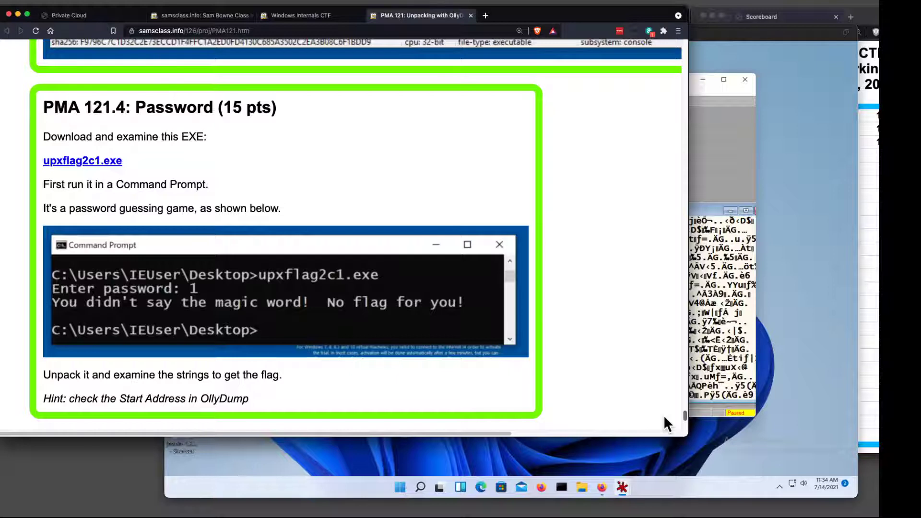
left_click_drag(665, 418, 672, 35)
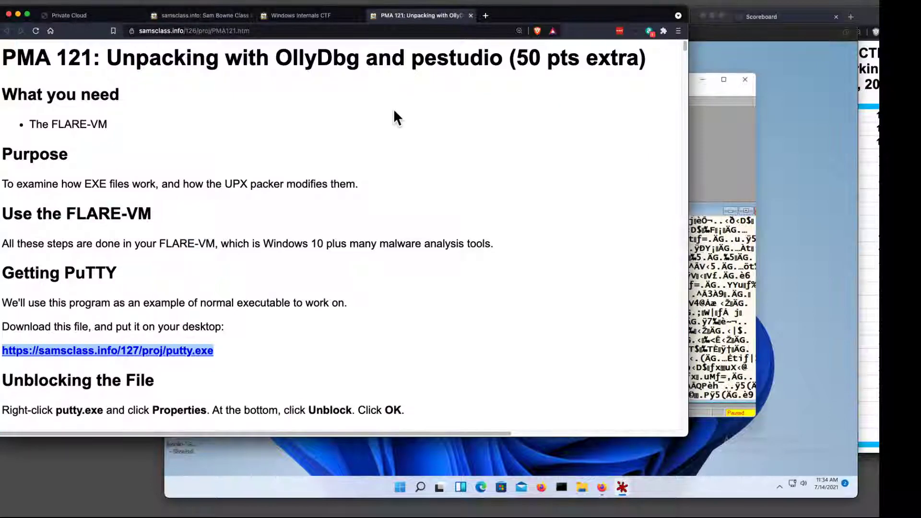